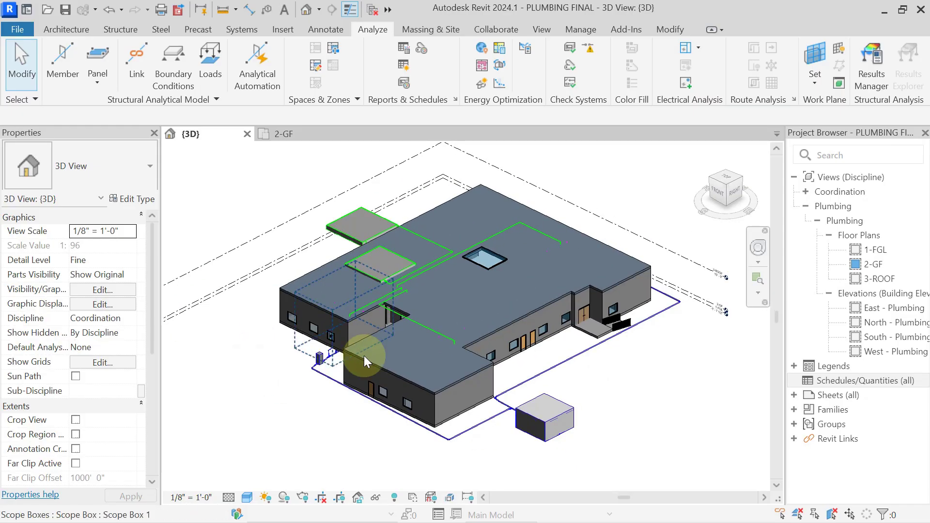
Step: Examine the building exterior, roof-level piping and site drainage in the 3D view
{"action": "scroll", "coordinate": [408, 334], "scroll_direction": "up", "scroll_amount": 3}
{"action": "scroll", "coordinate": [408, 336], "scroll_direction": "down", "scroll_amount": 1}
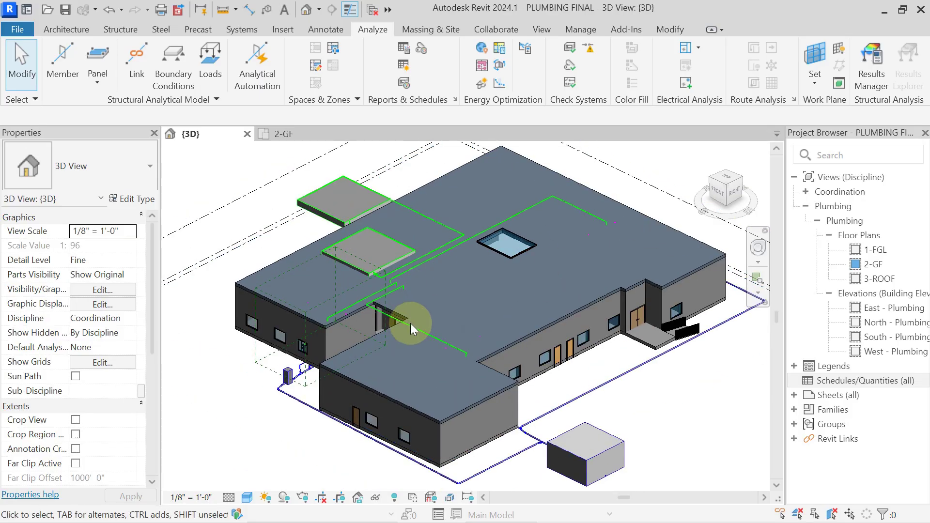
{"action": "scroll", "coordinate": [391, 260], "scroll_direction": "down", "scroll_amount": 2}
{"action": "middle_click_drag", "start_coordinate": [435, 343], "coordinate": [442, 405]}
{"action": "scroll", "coordinate": [415, 343], "scroll_direction": "up", "scroll_amount": 2}
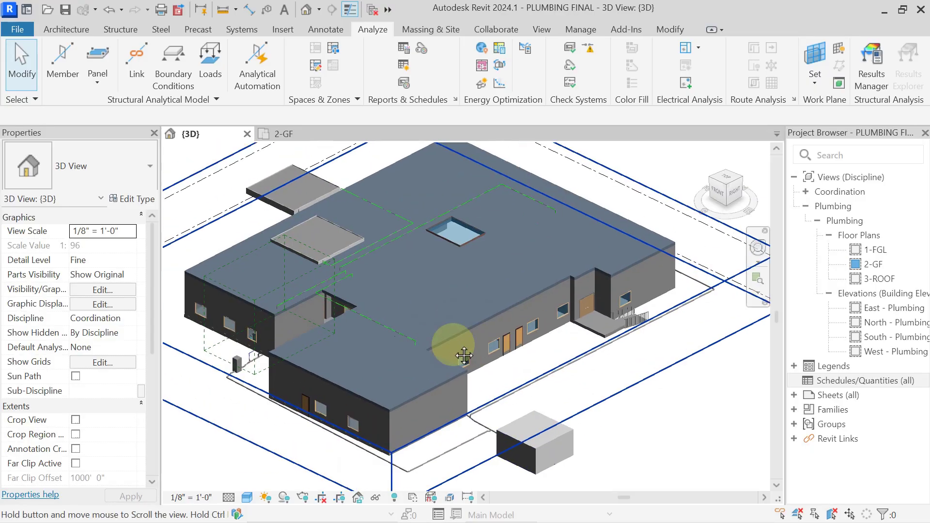
{"action": "left_click", "coordinate": [248, 498]}
{"action": "left_click", "coordinate": [266, 465]}
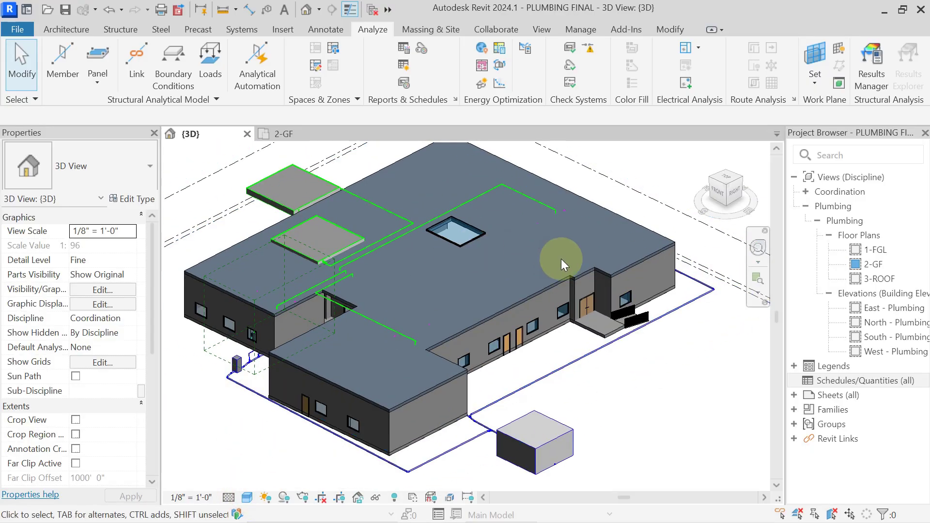
{"action": "middle_click_drag", "start_coordinate": [369, 368], "coordinate": [373, 339]}
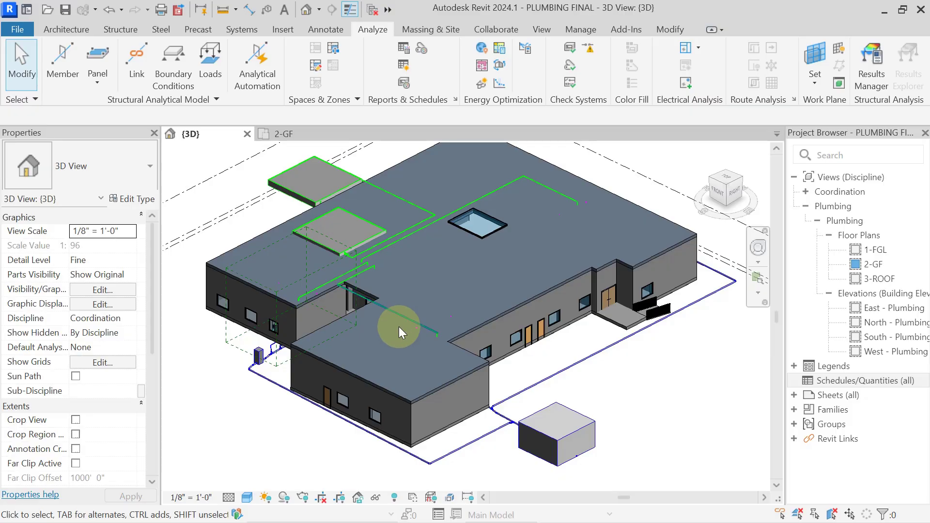
{"action": "scroll", "coordinate": [374, 329], "scroll_direction": "down", "scroll_amount": 2}
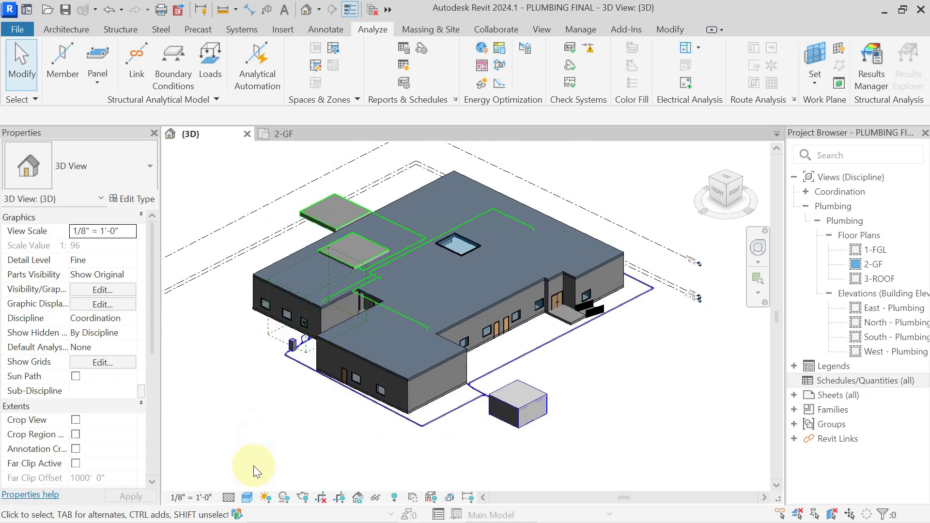
Step: Set the 3D view's visual style to Wireframe so the plumbing inside the building can be inspected
{"action": "left_click", "coordinate": [247, 498]}
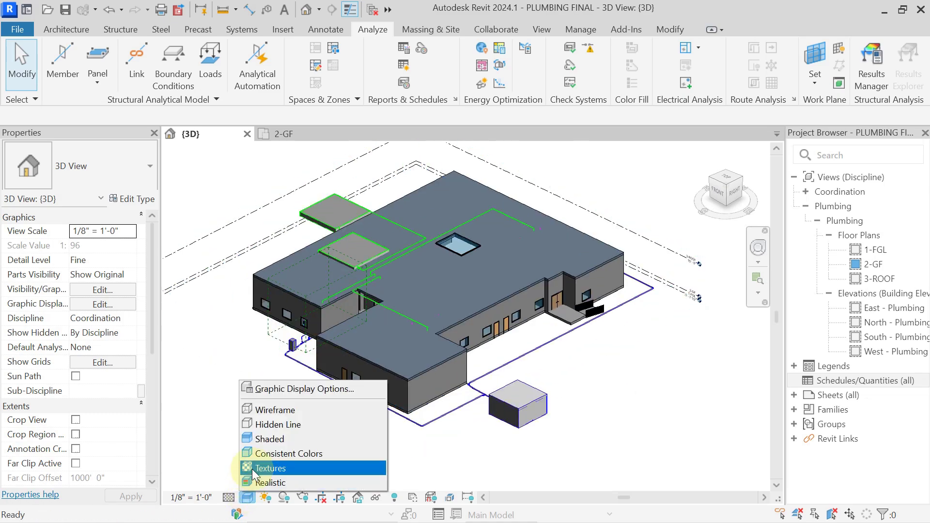
{"action": "left_click", "coordinate": [275, 409]}
{"action": "scroll", "coordinate": [448, 362], "scroll_direction": "up", "scroll_amount": 2}
{"action": "scroll", "coordinate": [449, 361], "scroll_direction": "up", "scroll_amount": 2}
{"action": "scroll", "coordinate": [428, 421], "scroll_direction": "up", "scroll_amount": 2}
{"action": "middle_click_drag", "start_coordinate": [273, 403], "coordinate": [568, 363]}
{"action": "scroll", "coordinate": [326, 256], "scroll_direction": "up", "scroll_amount": 3}
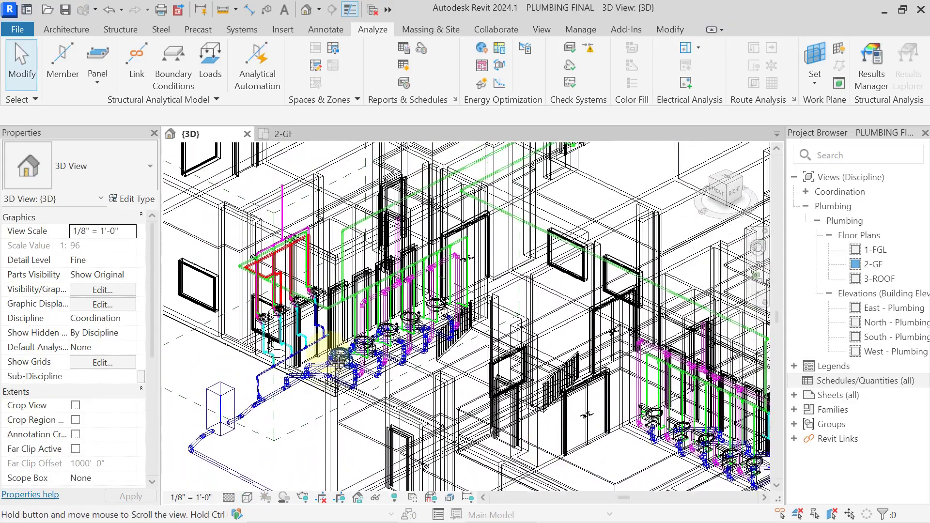
Step: Examine the water supply and vent piping above the restroom lavatories in the wireframe model
{"action": "scroll", "coordinate": [320, 258], "scroll_direction": "up", "scroll_amount": 1}
{"action": "scroll", "coordinate": [319, 258], "scroll_direction": "up", "scroll_amount": 4}
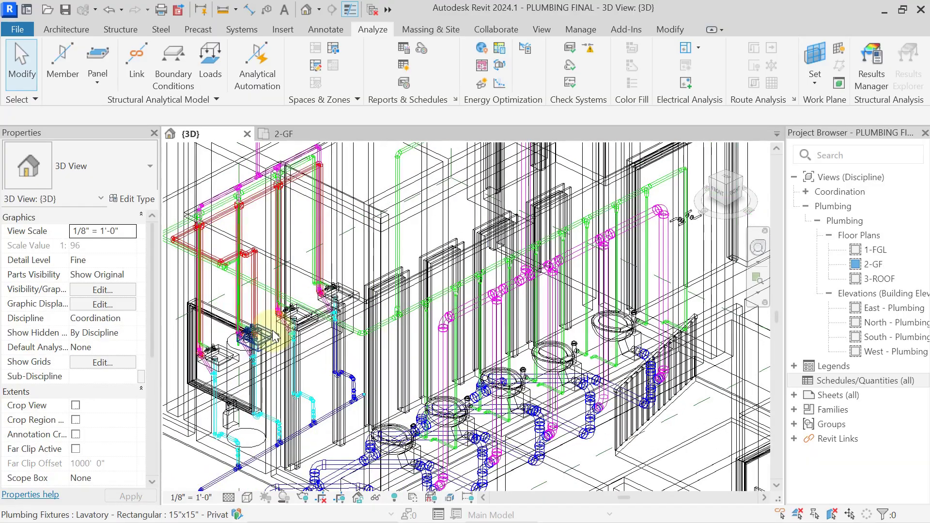
{"action": "scroll", "coordinate": [311, 307], "scroll_direction": "down", "scroll_amount": 2}
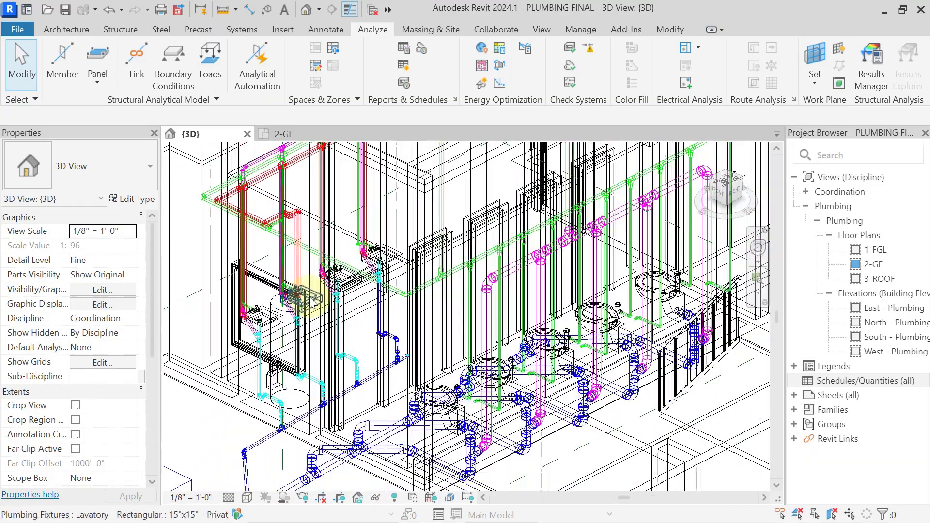
{"action": "middle_click_drag", "start_coordinate": [301, 274], "coordinate": [300, 325]}
{"action": "scroll", "coordinate": [218, 234], "scroll_direction": "up", "scroll_amount": 2}
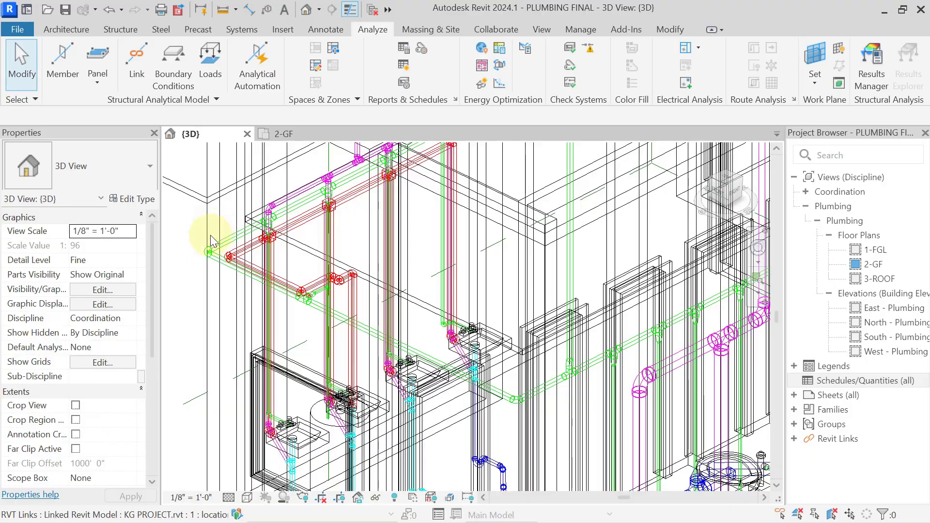
{"action": "middle_click_drag", "start_coordinate": [370, 336], "coordinate": [408, 313]}
{"action": "scroll", "coordinate": [315, 250], "scroll_direction": "down", "scroll_amount": 2}
{"action": "scroll", "coordinate": [396, 228], "scroll_direction": "up", "scroll_amount": 2}
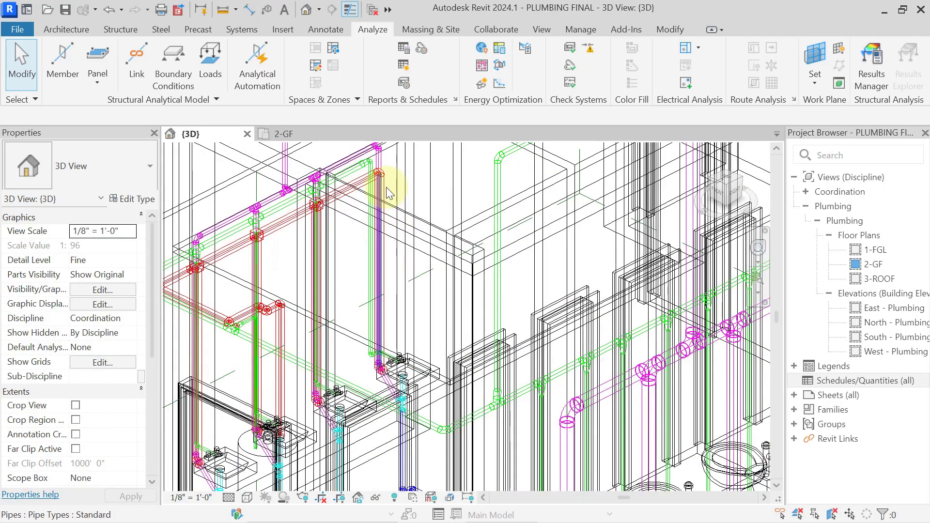
{"action": "scroll", "coordinate": [385, 340], "scroll_direction": "down", "scroll_amount": 2}
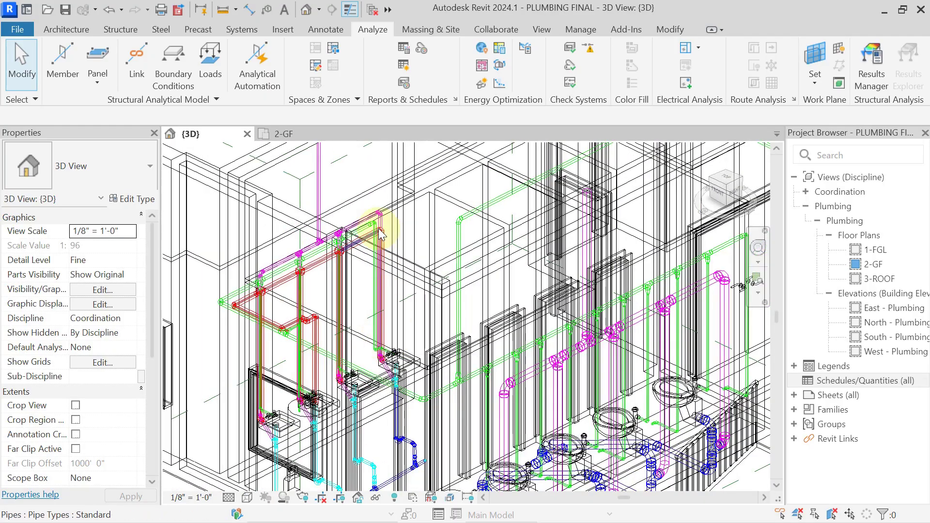
Step: Examine the drainage piping from the lavatories and water closets through to the exterior drain line
{"action": "scroll", "coordinate": [380, 231], "scroll_direction": "down", "scroll_amount": 3}
{"action": "middle_click_drag", "start_coordinate": [374, 280], "coordinate": [335, 211]}
{"action": "scroll", "coordinate": [353, 301], "scroll_direction": "up", "scroll_amount": 3}
{"action": "middle_click_drag", "start_coordinate": [336, 342], "coordinate": [333, 244]}
{"action": "scroll", "coordinate": [334, 244], "scroll_direction": "up", "scroll_amount": 2}
{"action": "scroll", "coordinate": [335, 256], "scroll_direction": "up", "scroll_amount": 2}
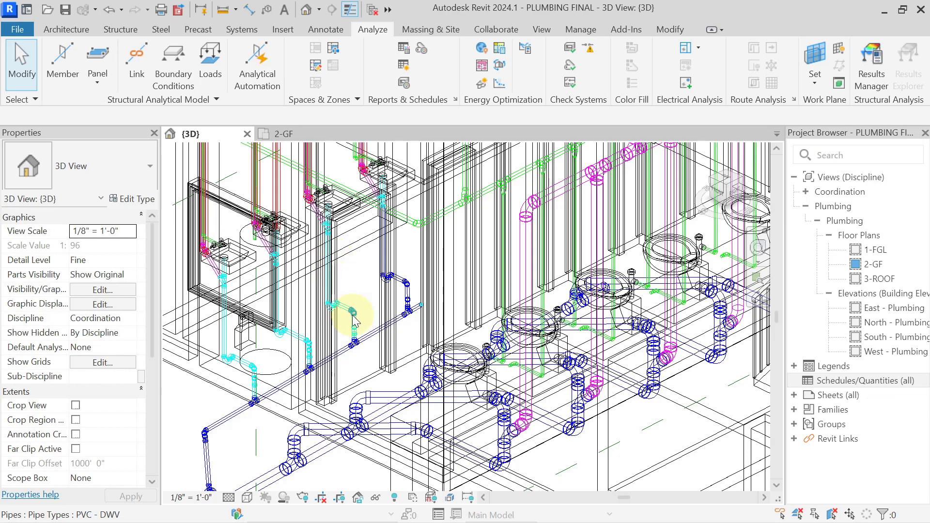
{"action": "scroll", "coordinate": [356, 330], "scroll_direction": "down", "scroll_amount": 2}
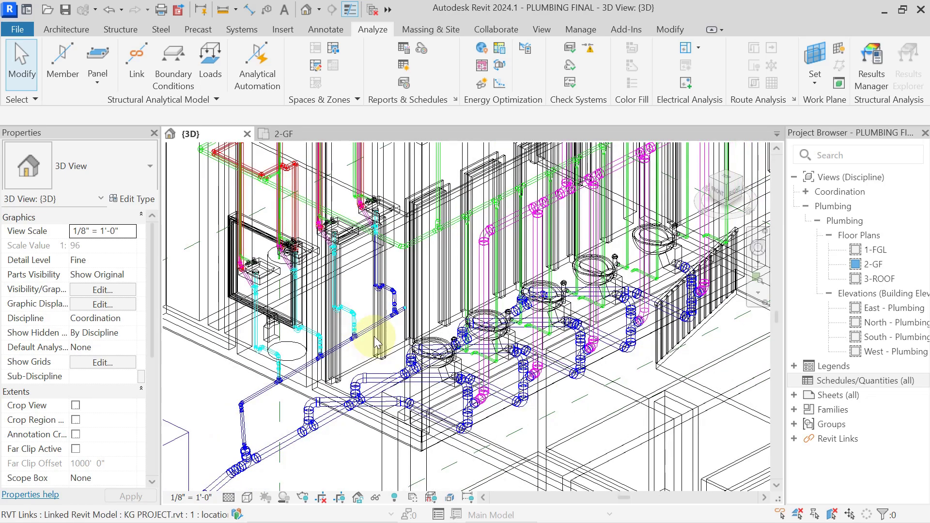
{"action": "scroll", "coordinate": [373, 332], "scroll_direction": "down", "scroll_amount": 1}
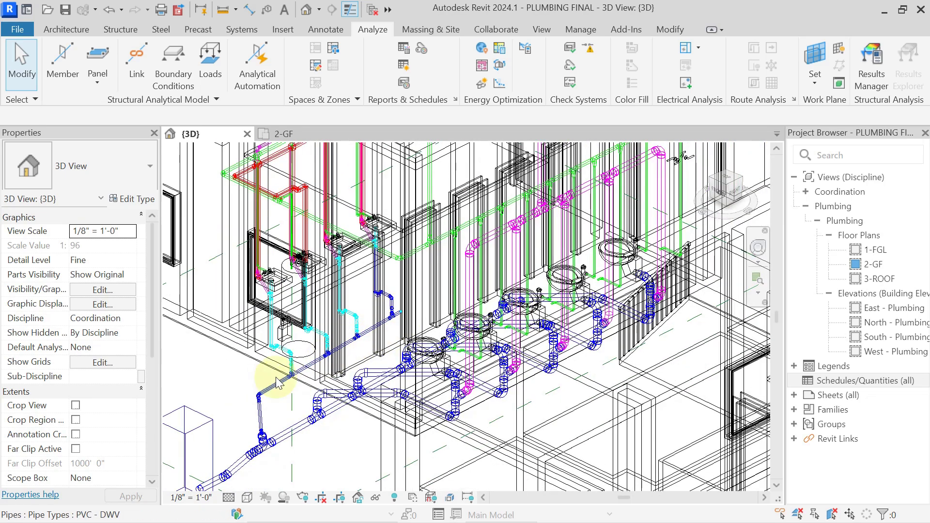
{"action": "middle_click_drag", "start_coordinate": [544, 412], "coordinate": [540, 417]}
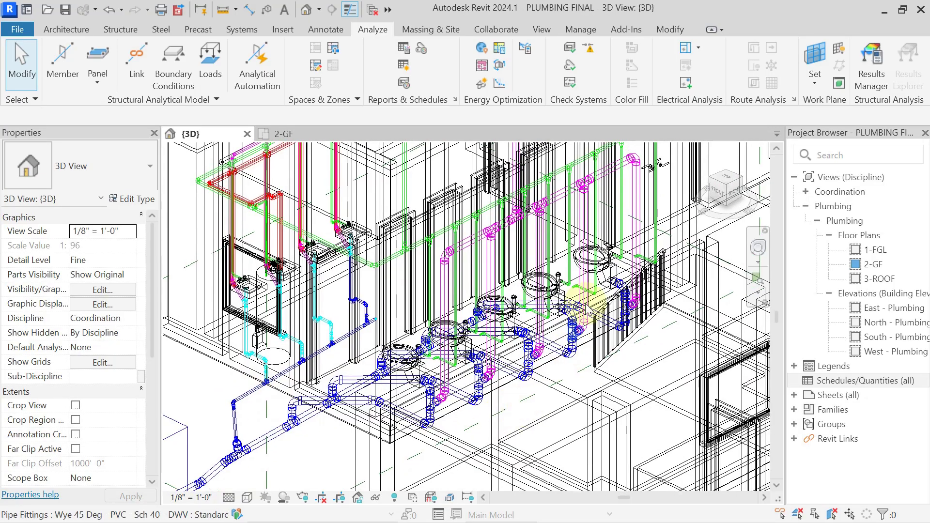
{"action": "middle_click_drag", "start_coordinate": [611, 286], "coordinate": [582, 315]}
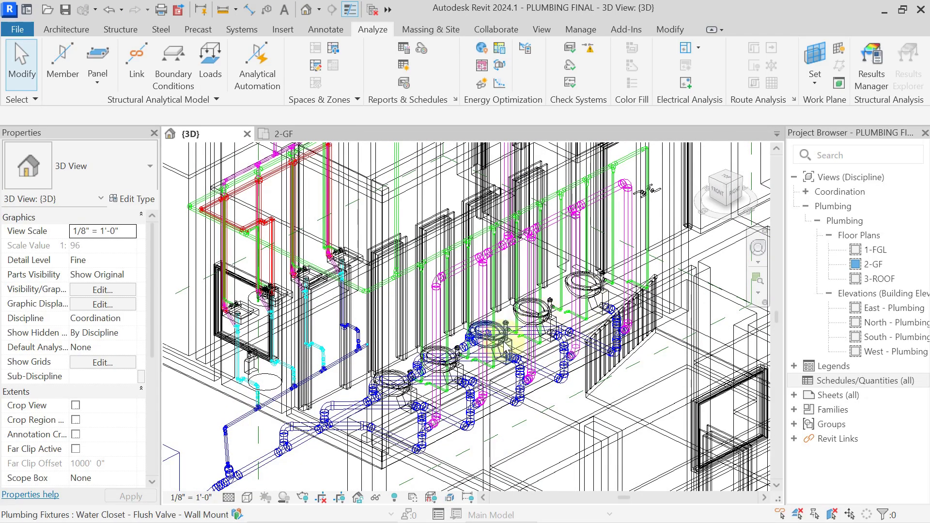
{"action": "scroll", "coordinate": [501, 347], "scroll_direction": "down", "scroll_amount": 3}
{"action": "scroll", "coordinate": [404, 416], "scroll_direction": "down", "scroll_amount": 2}
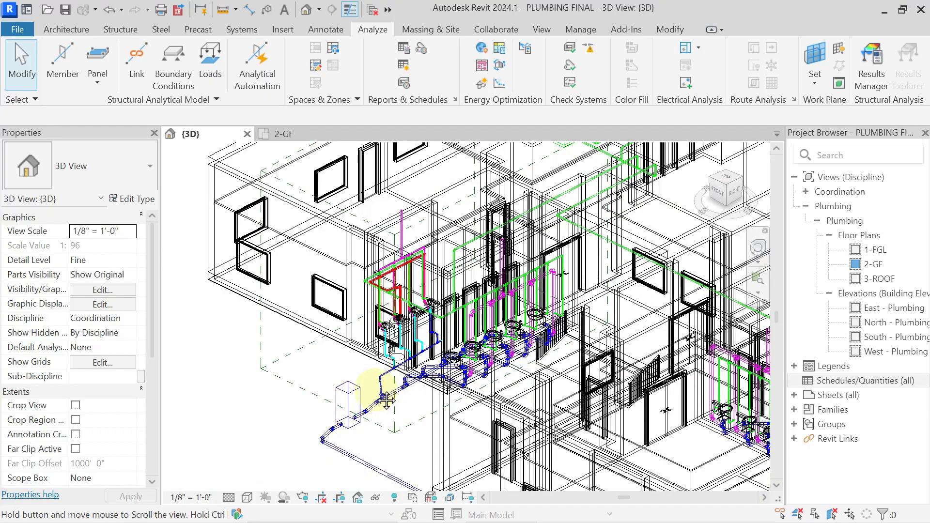
{"action": "middle_click_drag", "start_coordinate": [406, 418], "coordinate": [377, 397]}
{"action": "scroll", "coordinate": [377, 397], "scroll_direction": "down", "scroll_amount": 2}
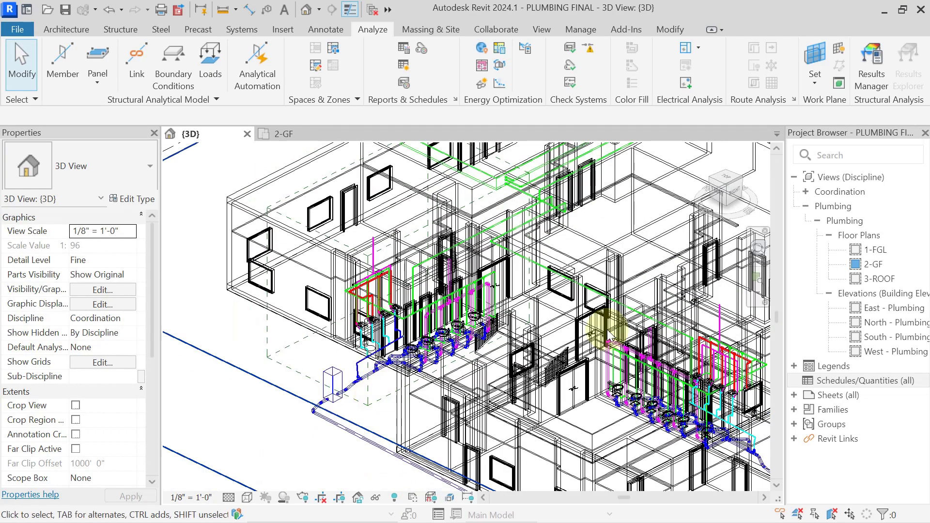
Step: Open the 2-GF floor plan and focus on the restroom beside grid lines F to H
{"action": "double_click", "coordinate": [873, 269]}
{"action": "scroll", "coordinate": [415, 322], "scroll_direction": "up", "scroll_amount": 5}
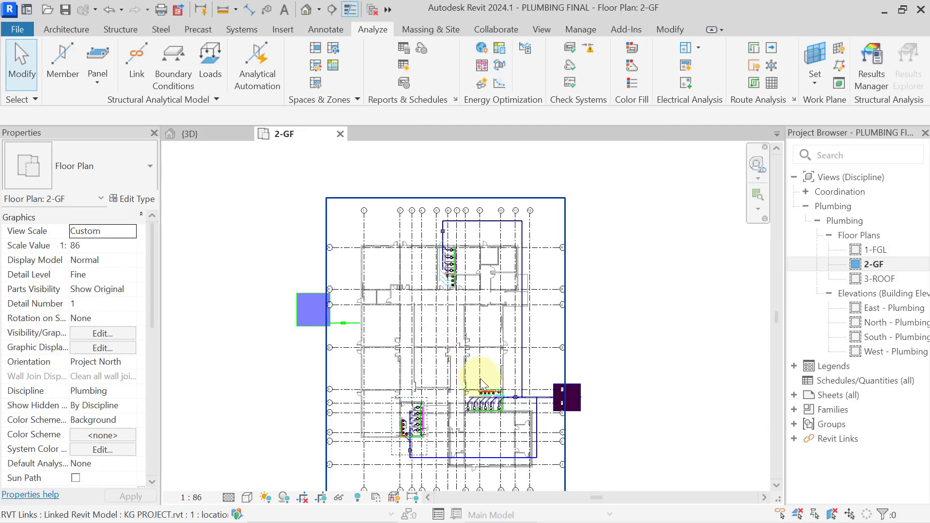
{"action": "middle_click_drag", "start_coordinate": [515, 423], "coordinate": [513, 357]}
{"action": "scroll", "coordinate": [442, 311], "scroll_direction": "up", "scroll_amount": 4}
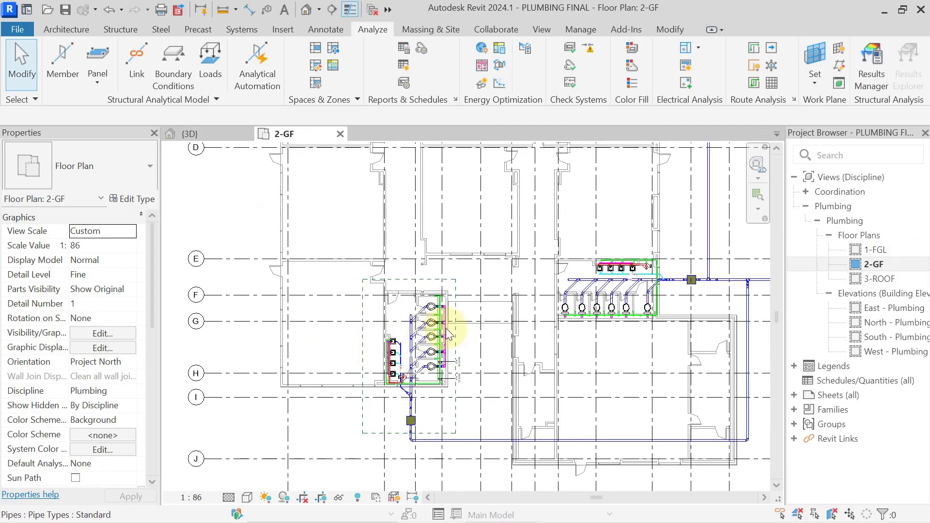
{"action": "scroll", "coordinate": [454, 370], "scroll_direction": "up", "scroll_amount": 3}
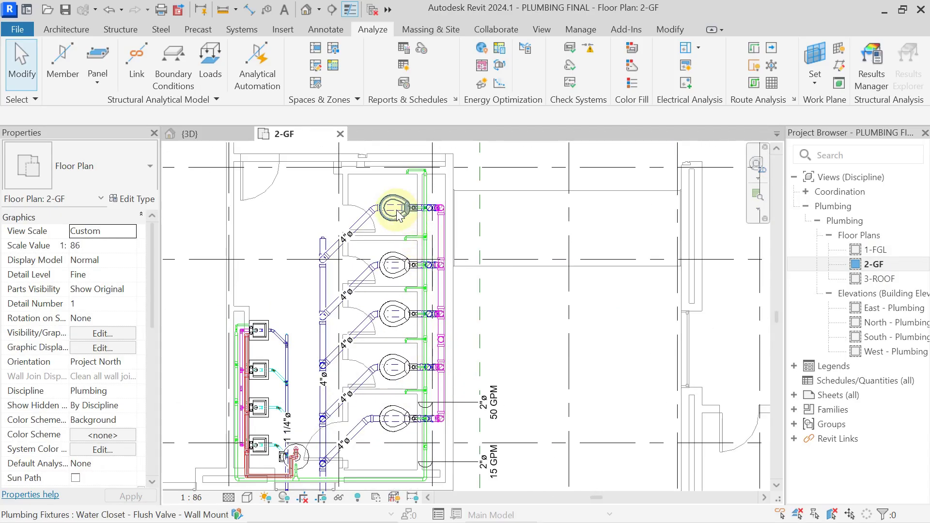
Step: Check the system type and diameter of the main soil pipe serving the water closets
{"action": "scroll", "coordinate": [418, 217], "scroll_direction": "up", "scroll_amount": 2}
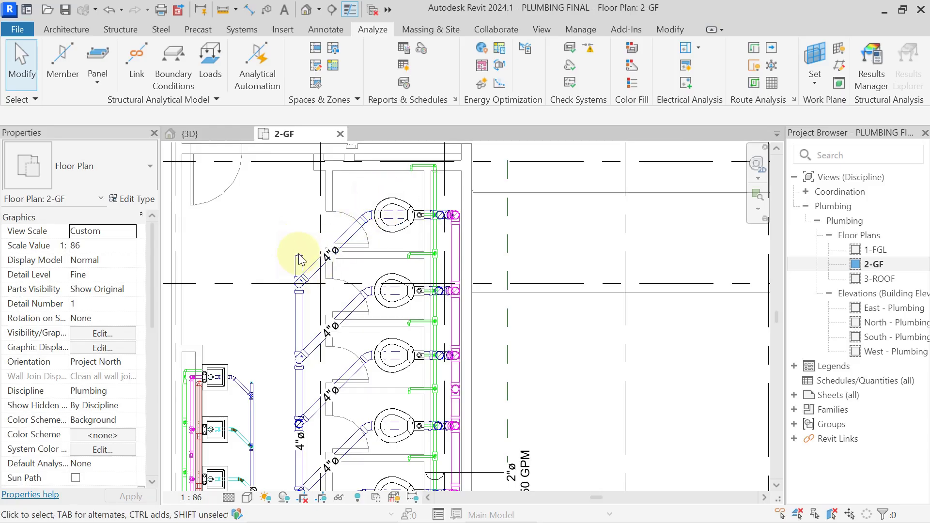
{"action": "scroll", "coordinate": [299, 266], "scroll_direction": "down", "scroll_amount": 1}
{"action": "middle_click_drag", "start_coordinate": [295, 295], "coordinate": [381, 267]}
{"action": "scroll", "coordinate": [386, 270], "scroll_direction": "up", "scroll_amount": 1}
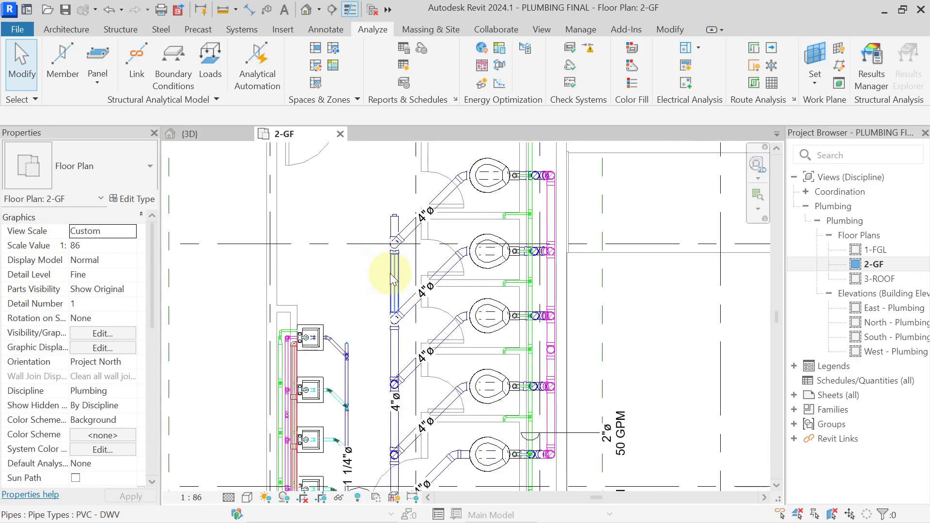
{"action": "left_click", "coordinate": [391, 273]}
{"action": "scroll", "coordinate": [48, 242], "scroll_direction": "down", "scroll_amount": 4}
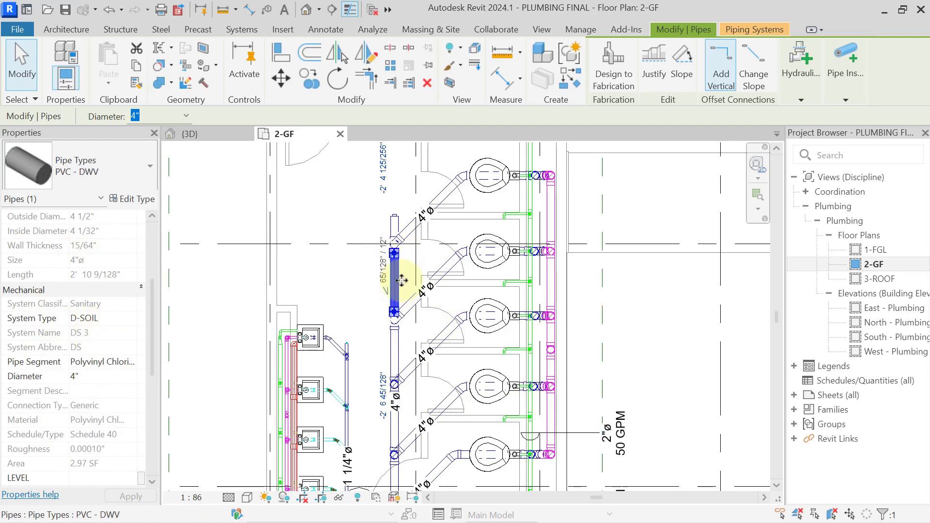
{"action": "mouse_move", "coordinate": [402, 280]}
{"action": "middle_mouse_down"}
{"action": "mouse_move", "coordinate": [396, 300]}
{"action": "mouse_move", "coordinate": [400, 285]}
{"action": "mouse_move", "coordinate": [413, 291]}
{"action": "middle_mouse_up"}
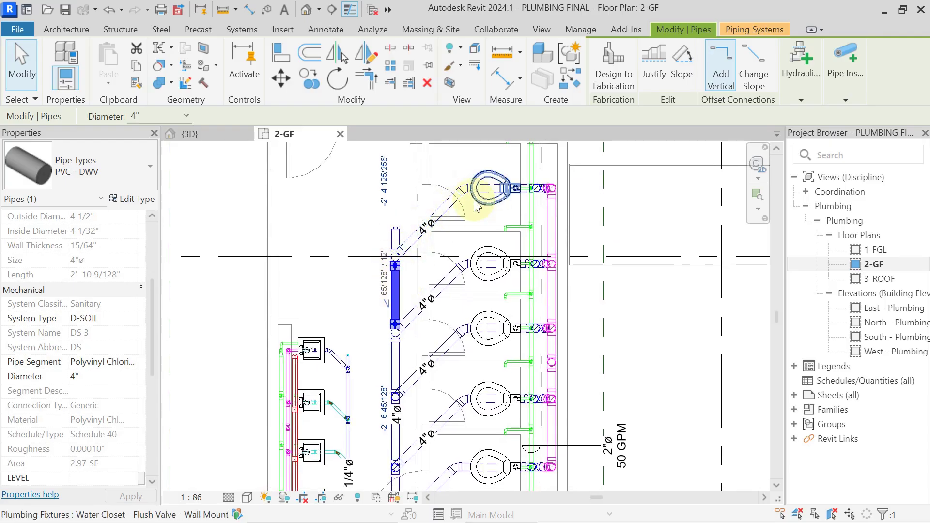
Step: Check the system type and diameter of the drain pipe serving the lavatories
{"action": "middle_click_drag", "start_coordinate": [383, 322], "coordinate": [415, 221]}
{"action": "left_click", "coordinate": [408, 248]}
{"action": "scroll", "coordinate": [391, 285], "scroll_direction": "up", "scroll_amount": 1}
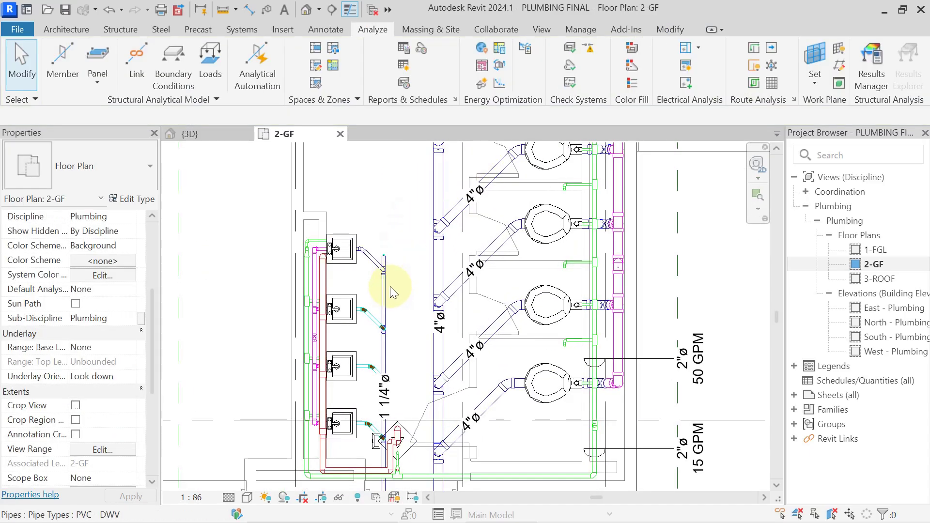
{"action": "left_click", "coordinate": [387, 292]}
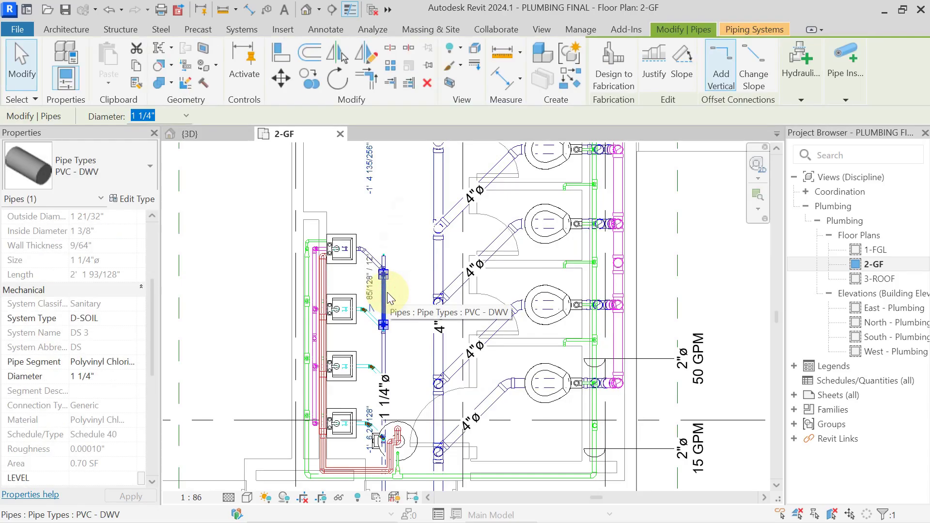
{"action": "middle_click_drag", "start_coordinate": [388, 297], "coordinate": [433, 180]}
{"action": "left_click", "coordinate": [434, 366]}
Step: Check the system type and diameter of the vent pipe behind the water closets
{"action": "middle_click_drag", "start_coordinate": [436, 372], "coordinate": [425, 417]}
{"action": "middle_click_drag", "start_coordinate": [516, 324], "coordinate": [451, 402]}
{"action": "scroll", "coordinate": [517, 276], "scroll_direction": "down", "scroll_amount": 1}
{"action": "scroll", "coordinate": [548, 217], "scroll_direction": "up", "scroll_amount": 2}
{"action": "left_click", "coordinate": [541, 213]}
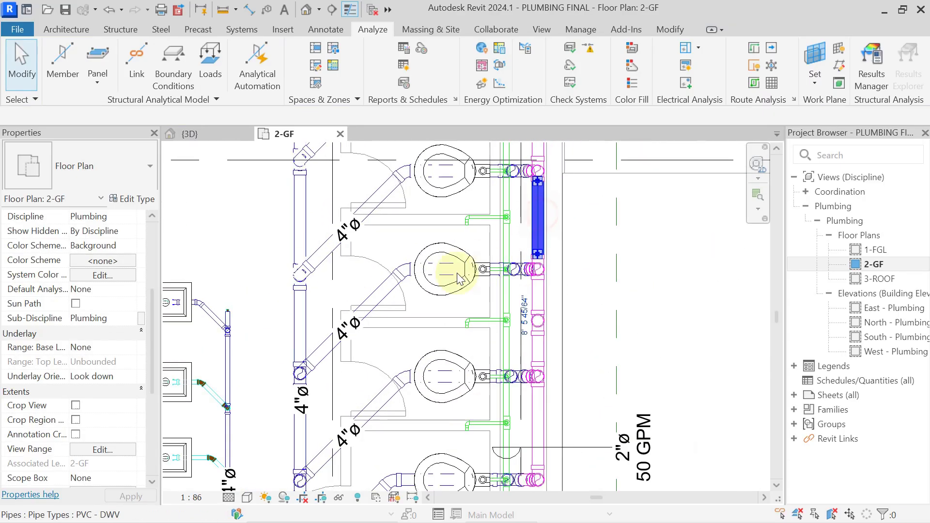
{"action": "scroll", "coordinate": [95, 321], "scroll_direction": "down", "scroll_amount": 3}
{"action": "scroll", "coordinate": [89, 339], "scroll_direction": "up", "scroll_amount": 1}
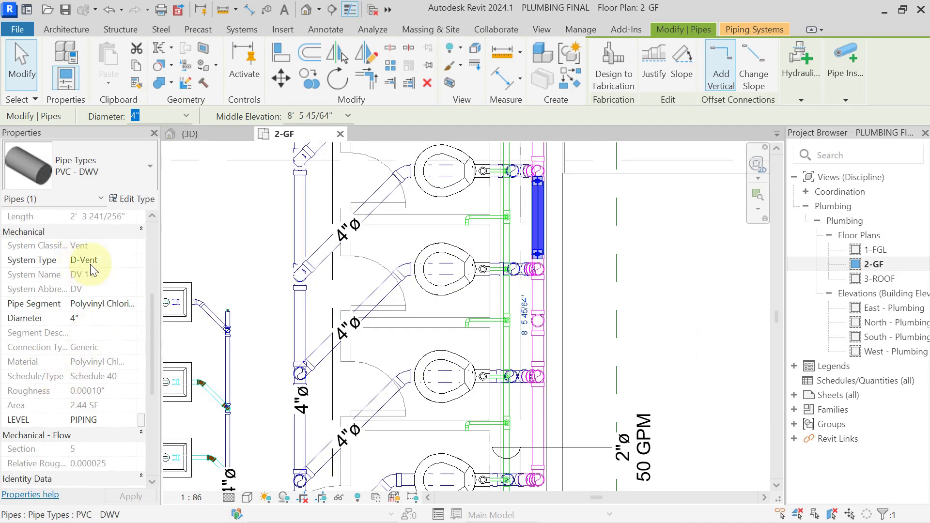
{"action": "key", "text": "Escape"}
Step: Check the system type and diameter of the green supply branch to the uppermost lavatory
{"action": "scroll", "coordinate": [540, 234], "scroll_direction": "down", "scroll_amount": 1}
{"action": "middle_click_drag", "start_coordinate": [555, 276], "coordinate": [558, 307]}
{"action": "scroll", "coordinate": [247, 336], "scroll_direction": "up", "scroll_amount": 1}
{"action": "middle_click_drag", "start_coordinate": [248, 335], "coordinate": [343, 249]}
{"action": "scroll", "coordinate": [343, 249], "scroll_direction": "up", "scroll_amount": 2}
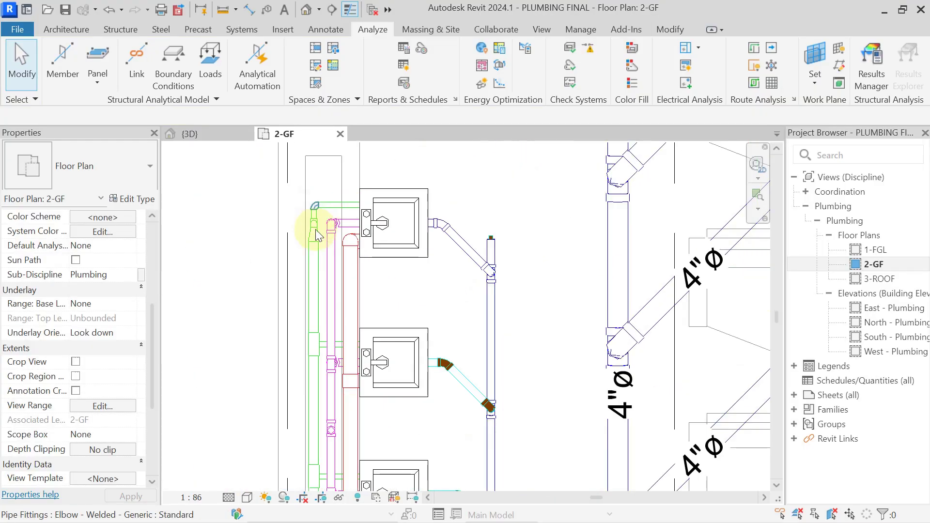
{"action": "left_click", "coordinate": [341, 203]}
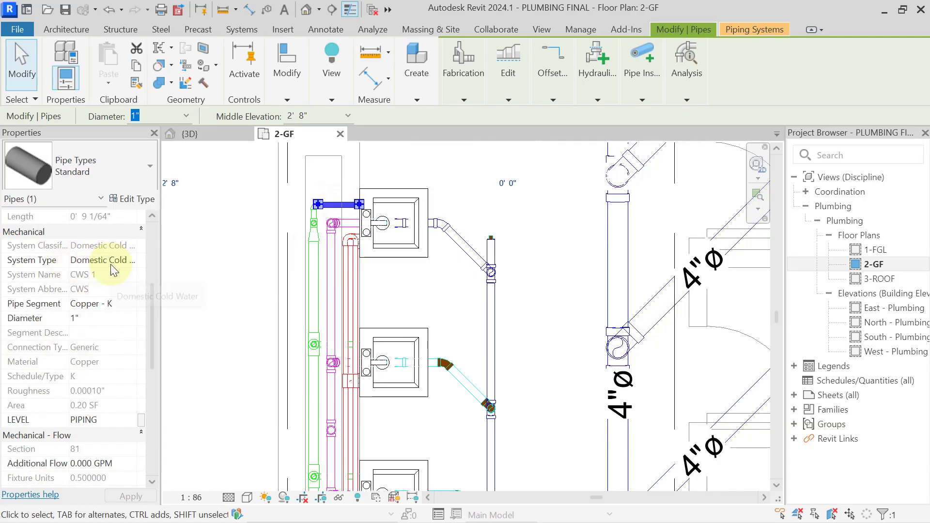
{"action": "key", "text": "Escape"}
Step: Check the properties of the red supply pipe and the magenta vent pipe behind the lavatories
{"action": "left_click", "coordinate": [350, 273]}
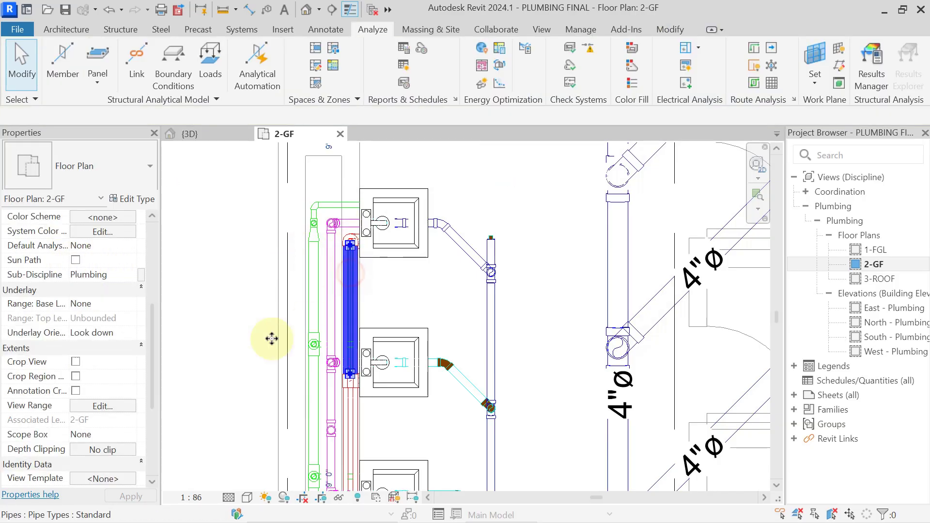
{"action": "left_click", "coordinate": [375, 284]}
{"action": "left_click", "coordinate": [341, 271]}
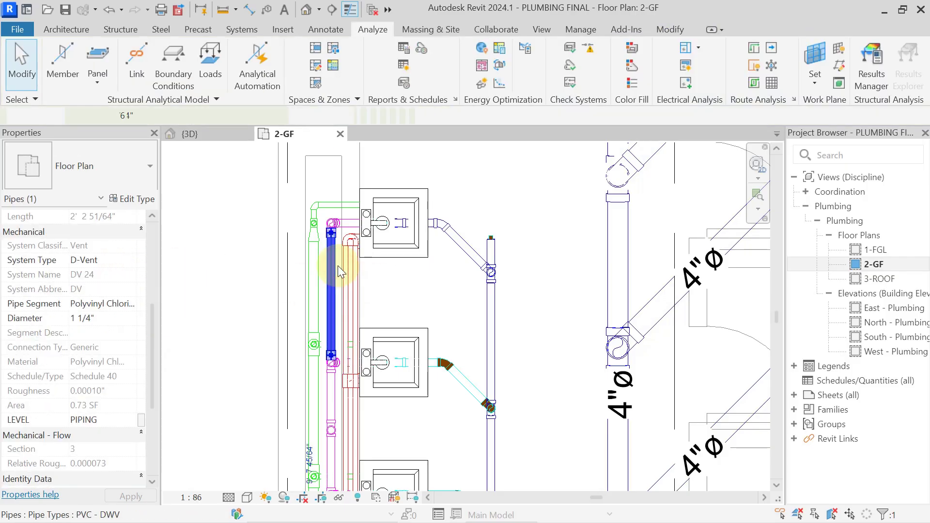
{"action": "key", "text": "Escape"}
{"action": "scroll", "coordinate": [342, 239], "scroll_direction": "down", "scroll_amount": 5}
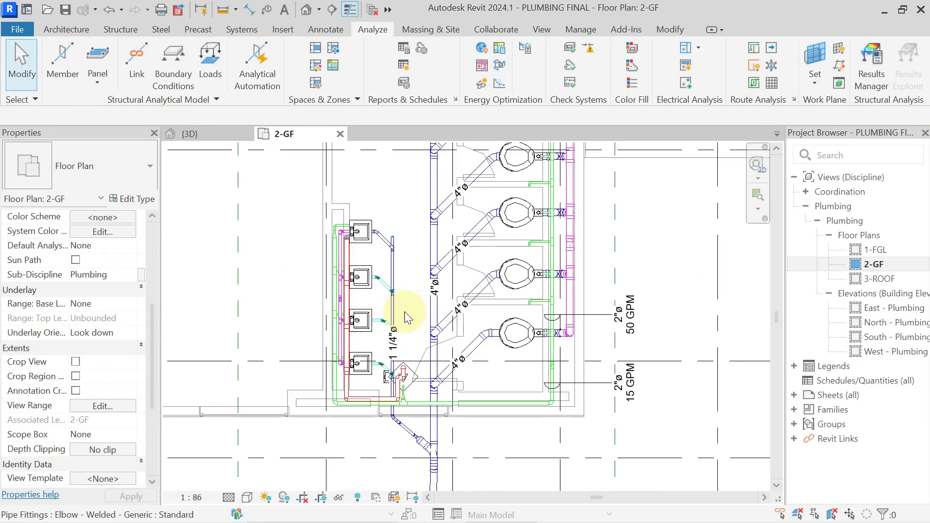
Step: Examine the piping of the other restrooms and the drain runs to the site tank on the whole ground floor plan
{"action": "scroll", "coordinate": [454, 424], "scroll_direction": "down", "scroll_amount": 3}
{"action": "middle_click_drag", "start_coordinate": [566, 386], "coordinate": [446, 413]}
{"action": "scroll", "coordinate": [489, 349], "scroll_direction": "up", "scroll_amount": 3}
{"action": "scroll", "coordinate": [499, 327], "scroll_direction": "down", "scroll_amount": 5}
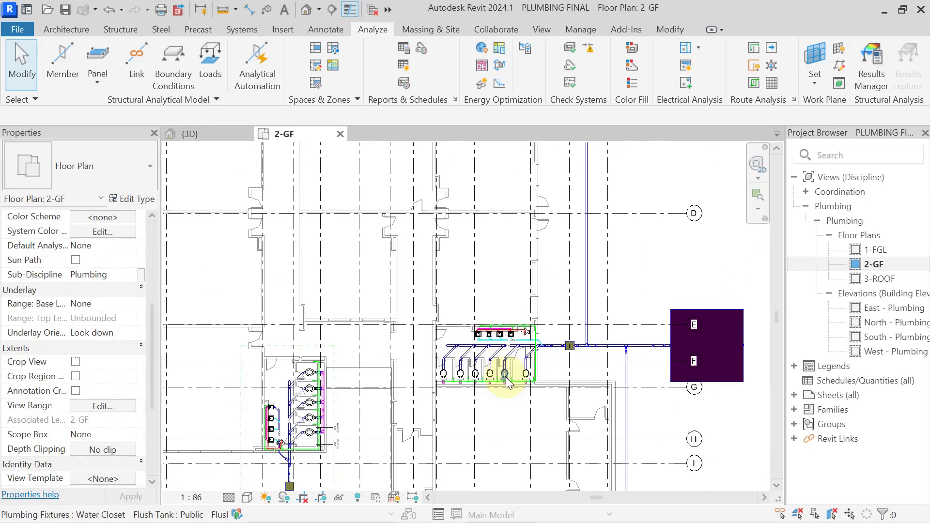
{"action": "scroll", "coordinate": [477, 227], "scroll_direction": "up", "scroll_amount": 3}
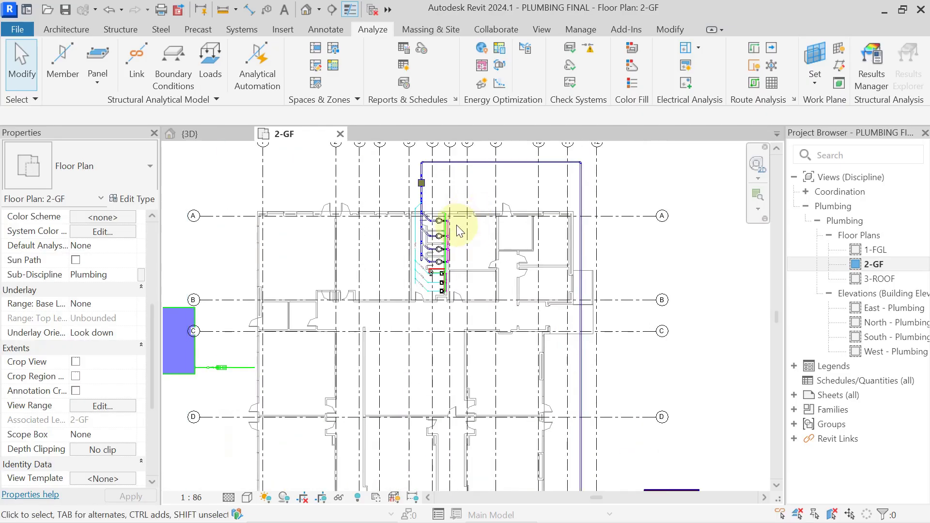
{"action": "scroll", "coordinate": [429, 222], "scroll_direction": "up", "scroll_amount": 3}
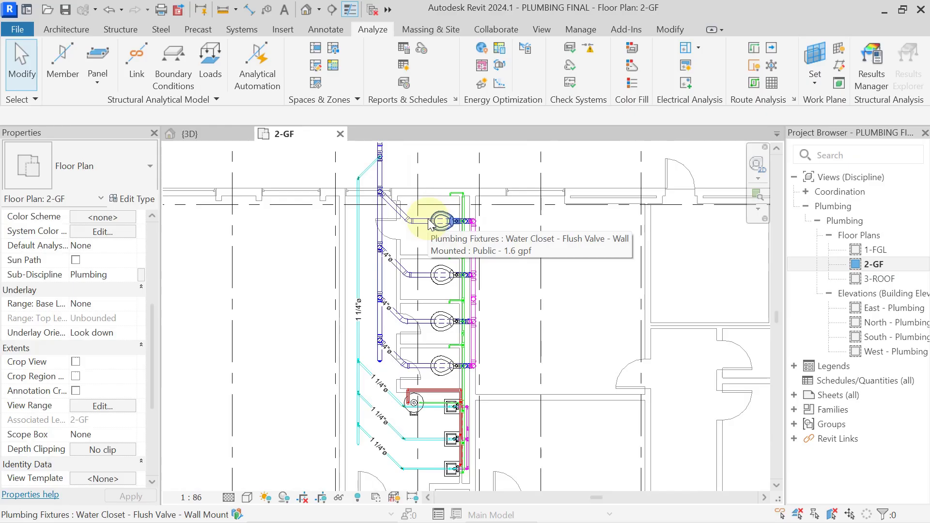
{"action": "scroll", "coordinate": [363, 226], "scroll_direction": "down", "scroll_amount": 2}
{"action": "scroll", "coordinate": [367, 228], "scroll_direction": "down", "scroll_amount": 4}
{"action": "middle_click_drag", "start_coordinate": [587, 310], "coordinate": [605, 278]}
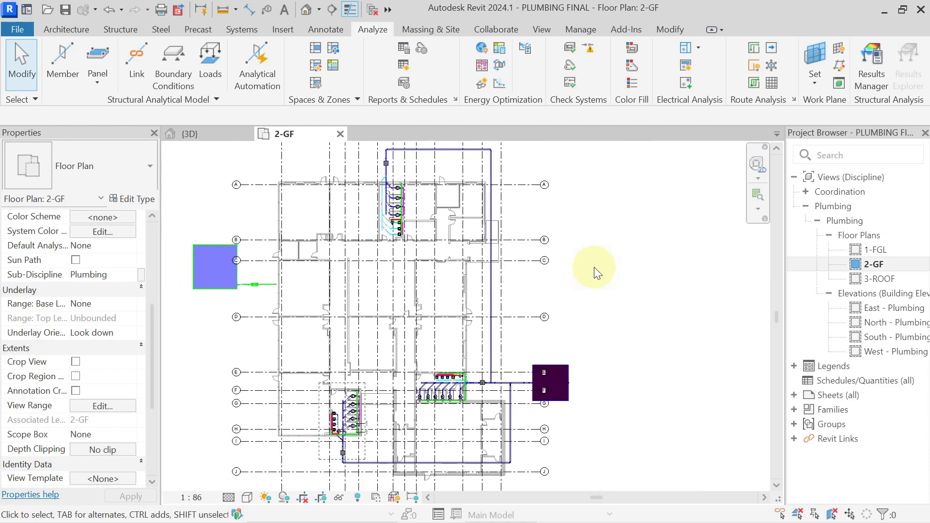
{"action": "middle_click_drag", "start_coordinate": [599, 232], "coordinate": [619, 245]}
{"action": "scroll", "coordinate": [620, 238], "scroll_direction": "down", "scroll_amount": 1}
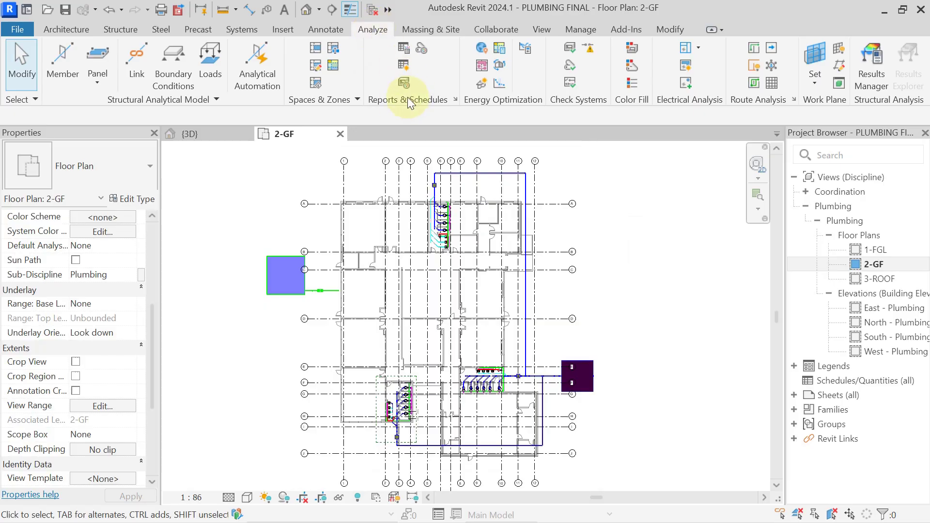
Step: Start a new schedule and choose the Pipes category by filtering the category names with "pip"
{"action": "left_click", "coordinate": [402, 67]}
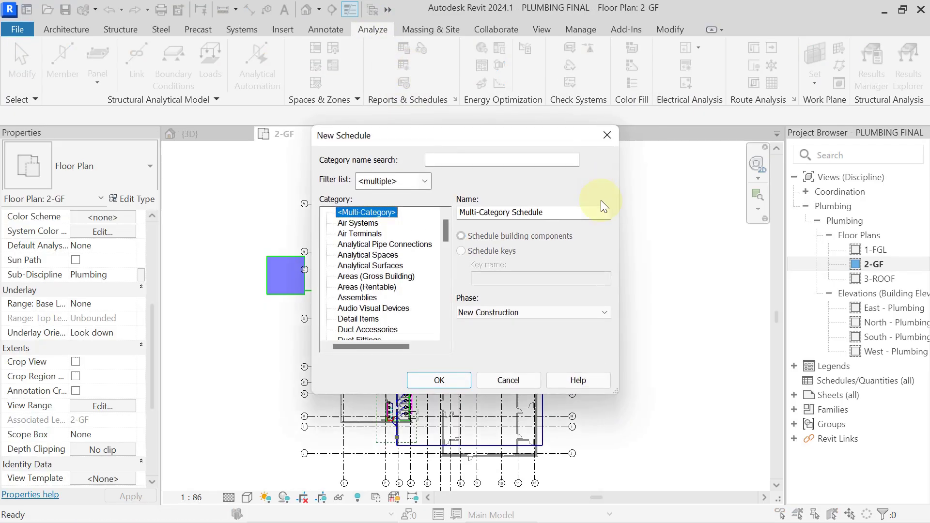
{"action": "left_click", "coordinate": [407, 187]}
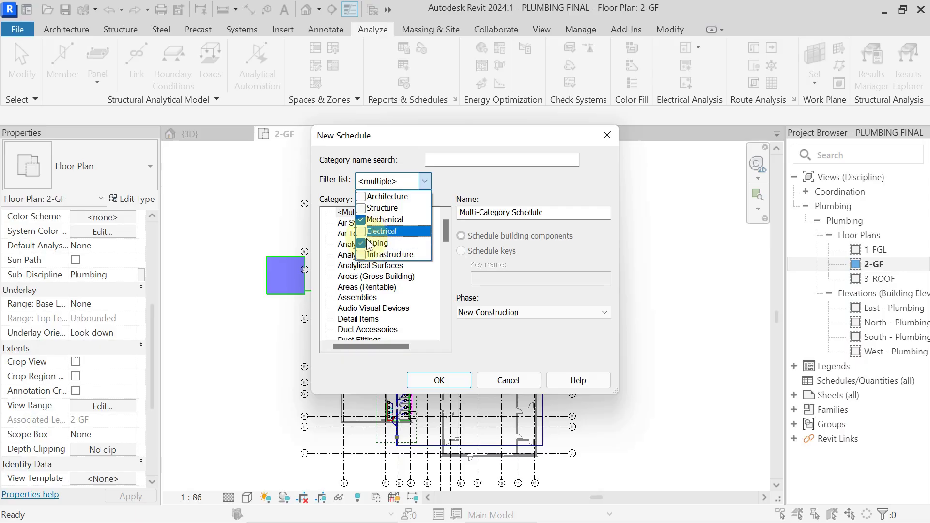
{"action": "left_click", "coordinate": [462, 157]}
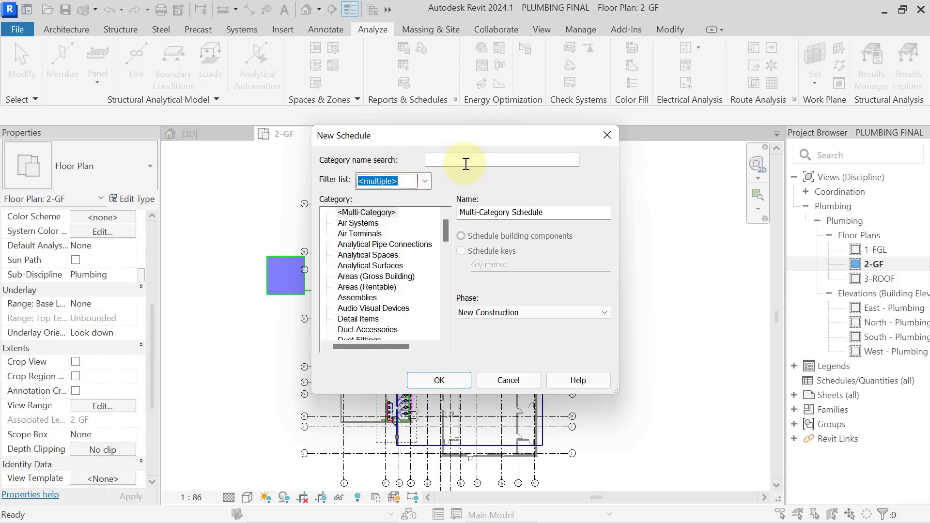
{"action": "type", "text": "pip"}
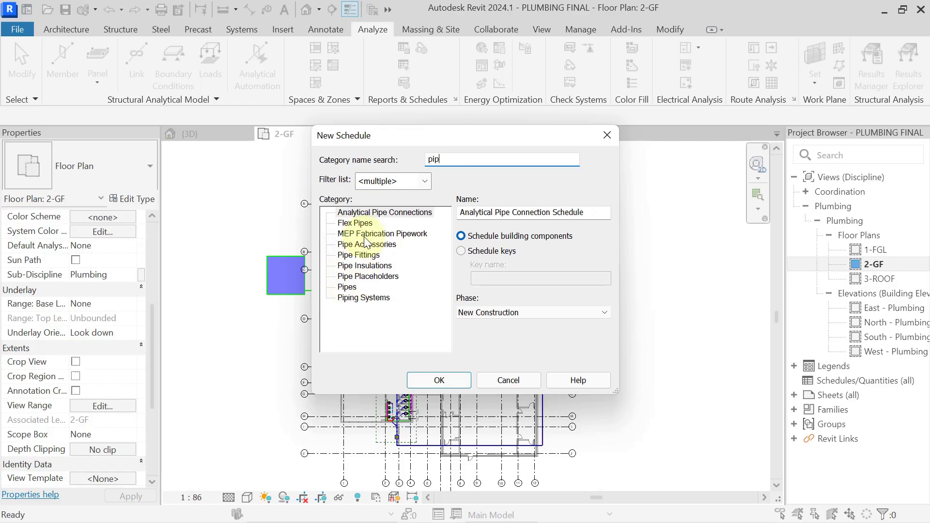
{"action": "left_click", "coordinate": [348, 288]}
Step: Name the new pipe schedule "Pipe Take off Quantity" and proceed to its properties
{"action": "left_click", "coordinate": [534, 211]}
{"action": "left_click_drag", "start_coordinate": [534, 209], "coordinate": [482, 212]}
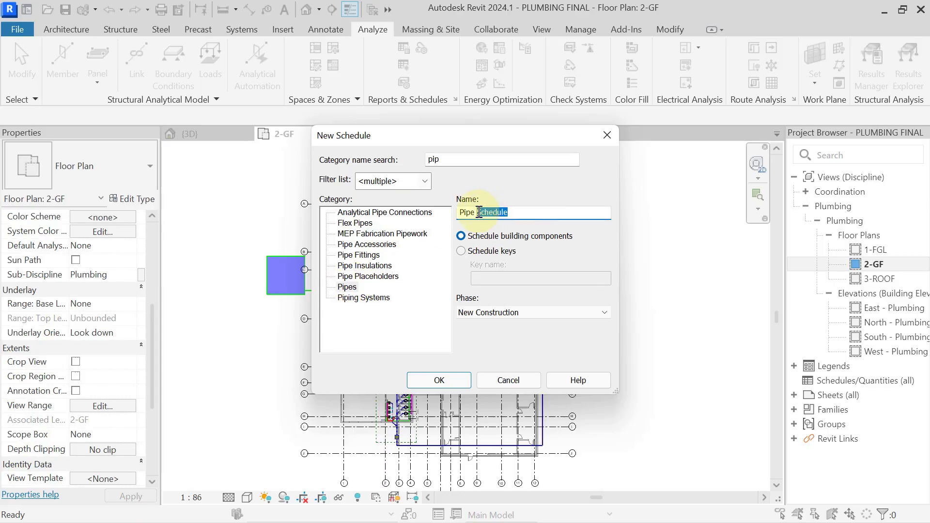
{"action": "type", "text": "take off Quantity"}
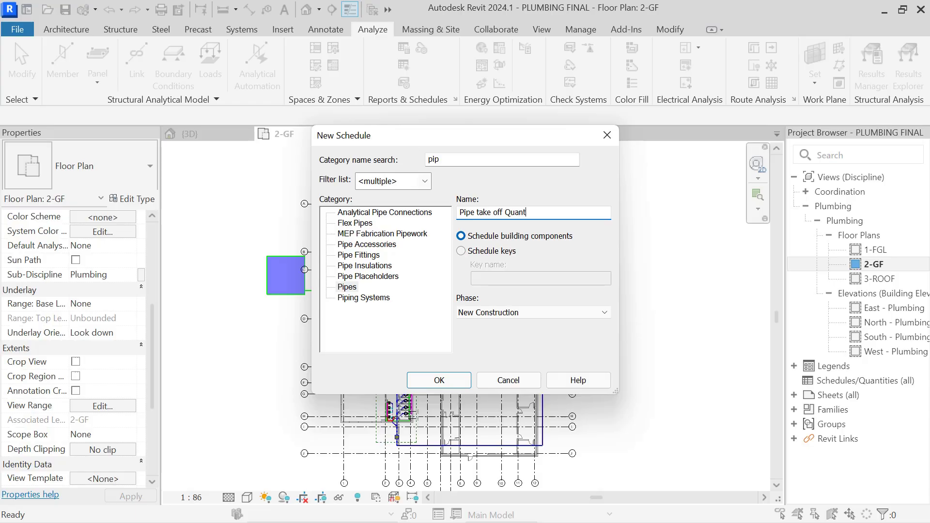
{"action": "left_click", "coordinate": [480, 215]}
{"action": "key", "text": "BackSpace"}
{"action": "type", "text": "T"}
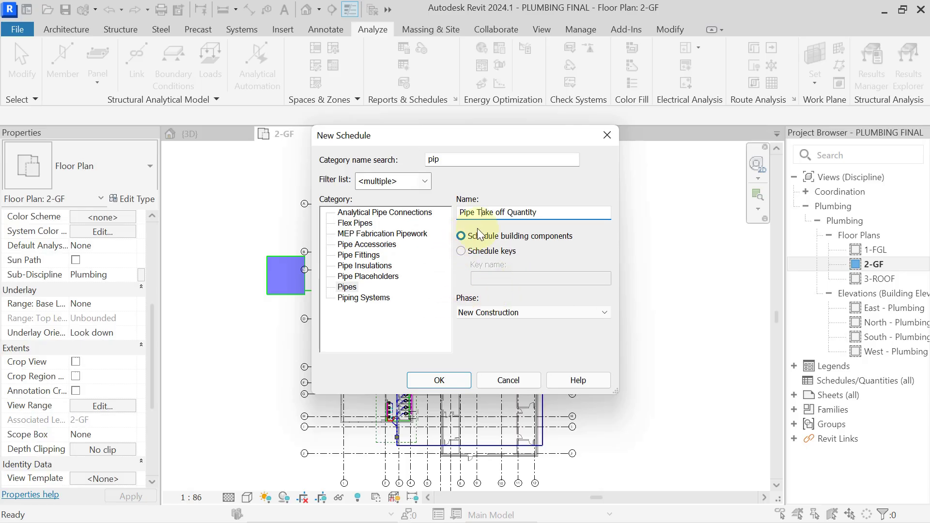
{"action": "left_click", "coordinate": [439, 380]}
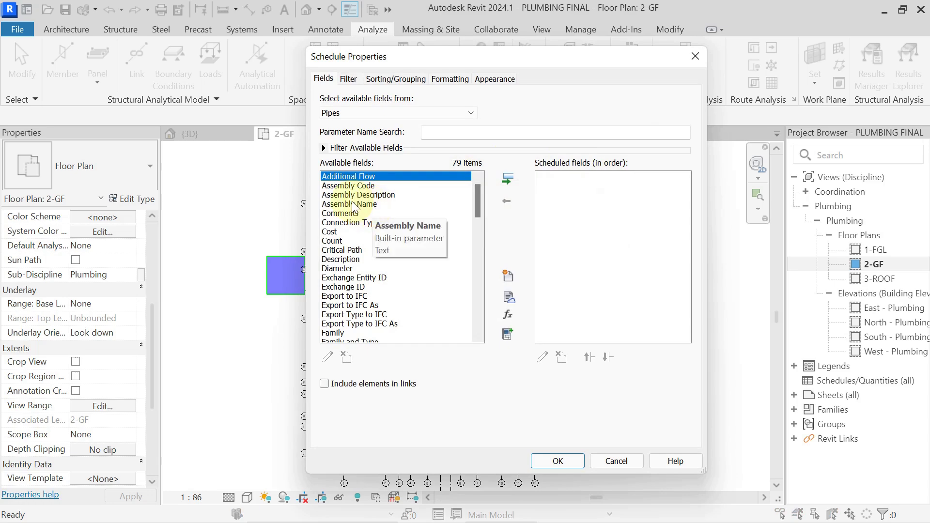
Step: Add the Family and Size fields to the pipe schedule
{"action": "left_click", "coordinate": [340, 224]}
{"action": "key", "text": "f"}
{"action": "scroll", "coordinate": [342, 228], "scroll_direction": "down", "scroll_amount": 3}
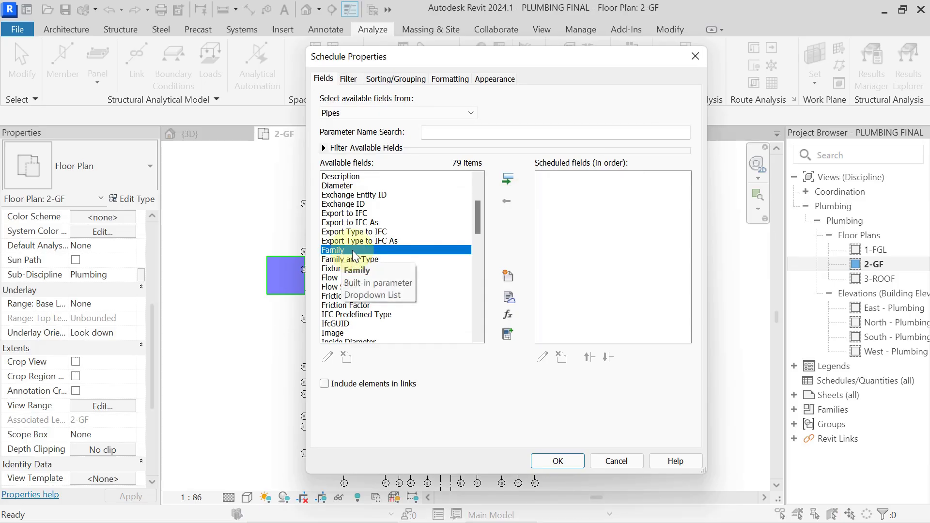
{"action": "left_click", "coordinate": [508, 179]}
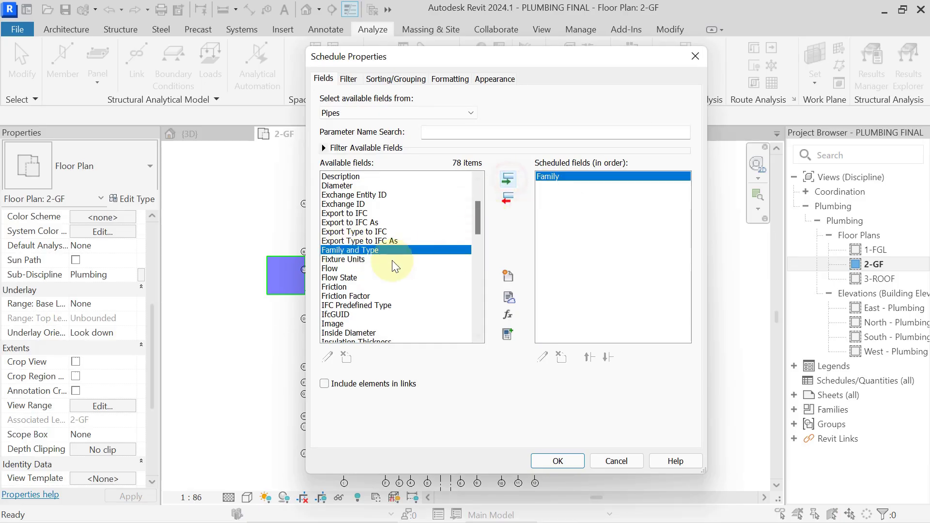
{"action": "left_click", "coordinate": [340, 290]}
{"action": "key", "text": "s"}
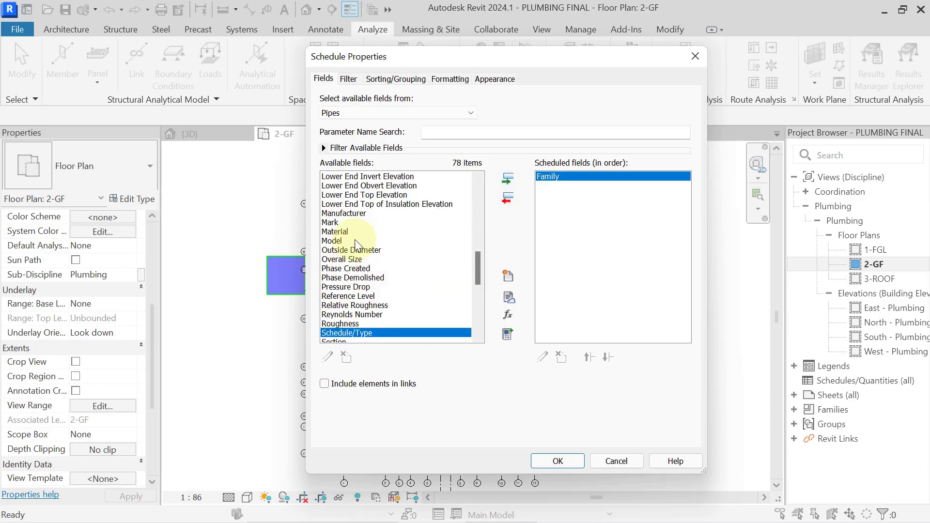
{"action": "scroll", "coordinate": [356, 241], "scroll_direction": "down", "scroll_amount": 2}
{"action": "scroll", "coordinate": [357, 241], "scroll_direction": "down", "scroll_amount": 2}
{"action": "left_click", "coordinate": [345, 250]}
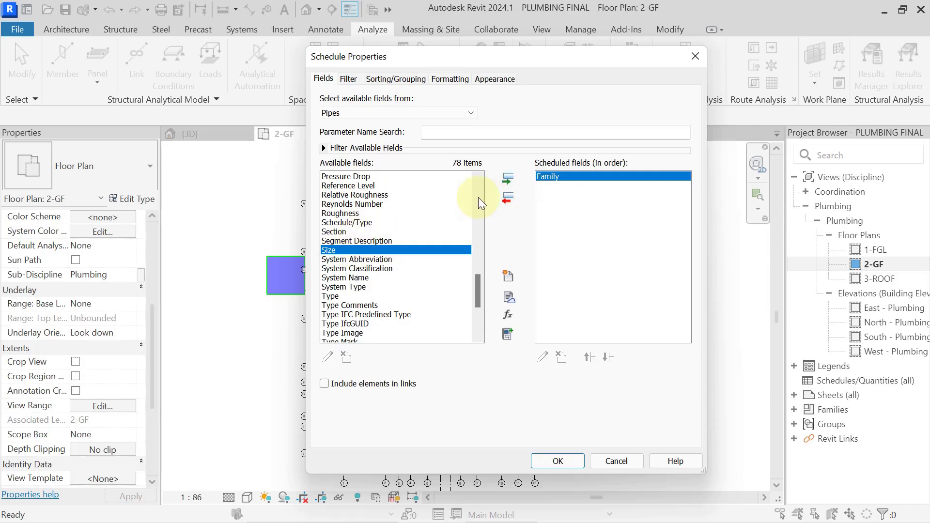
{"action": "left_click", "coordinate": [507, 180]}
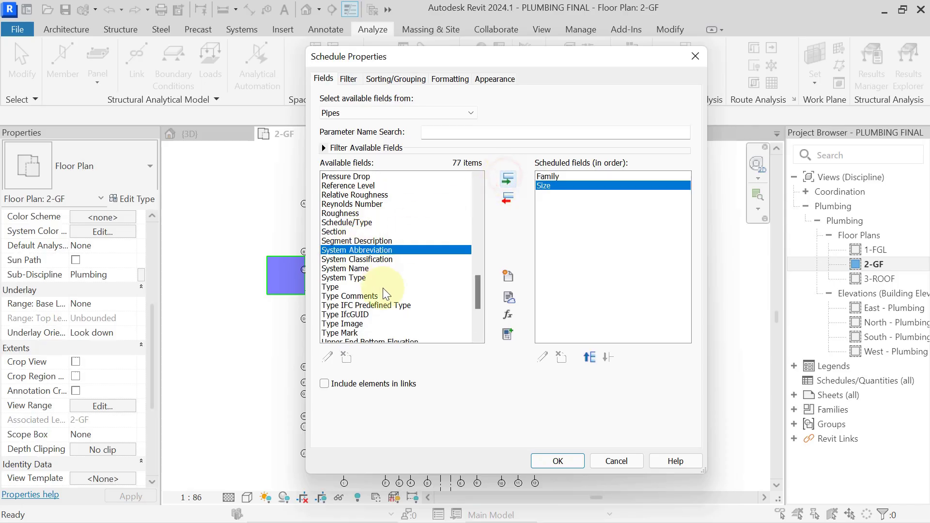
Step: Add the Length and Cost fields after Size and generate the pipe schedule
{"action": "left_click", "coordinate": [347, 260]}
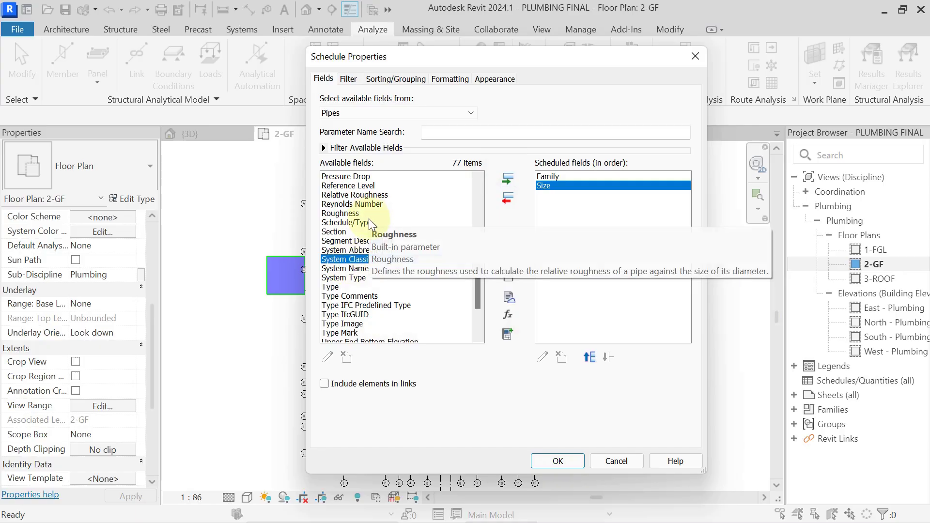
{"action": "key", "text": "l"}
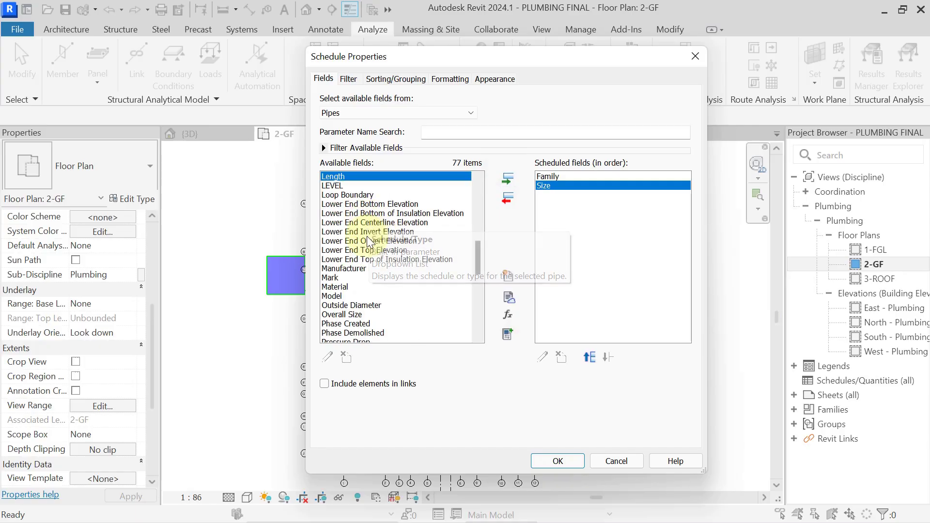
{"action": "left_click", "coordinate": [507, 179]}
{"action": "scroll", "coordinate": [354, 225], "scroll_direction": "up", "scroll_amount": 2}
{"action": "left_click", "coordinate": [352, 213]}
{"action": "scroll", "coordinate": [352, 218], "scroll_direction": "up", "scroll_amount": 8}
{"action": "left_click", "coordinate": [346, 213]}
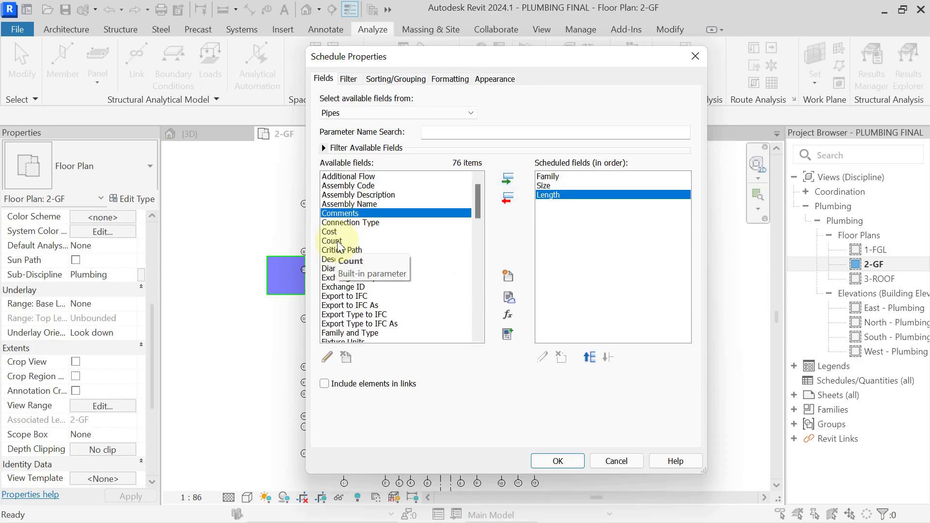
{"action": "left_click", "coordinate": [342, 241]}
{"action": "left_click", "coordinate": [335, 232]}
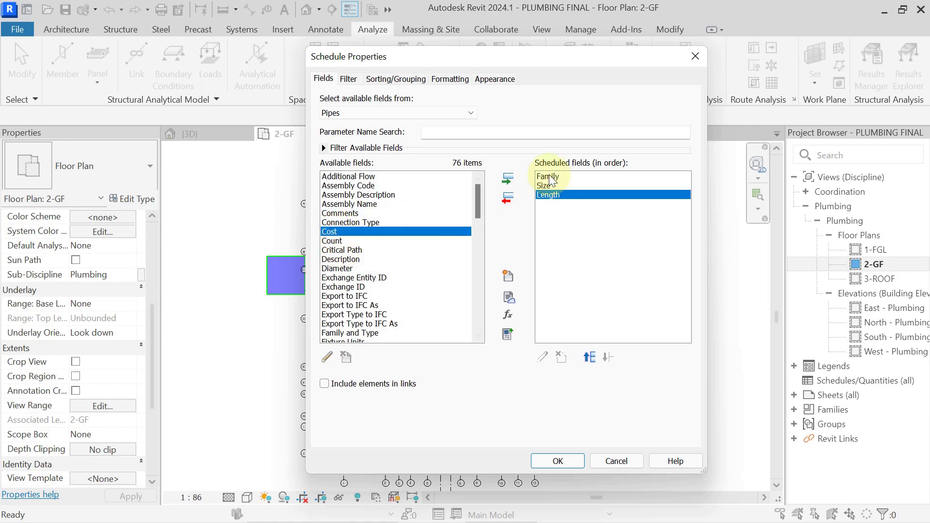
{"action": "left_click", "coordinate": [508, 179]}
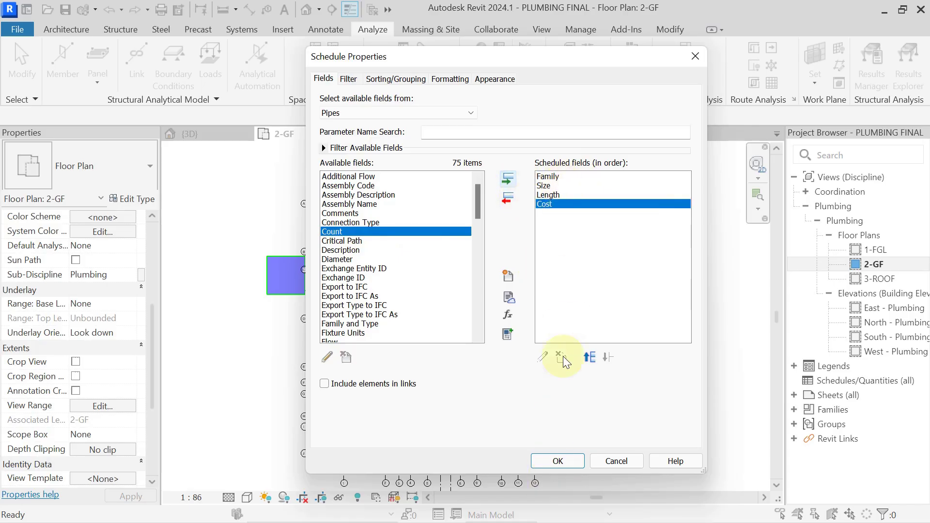
{"action": "left_click", "coordinate": [563, 458]}
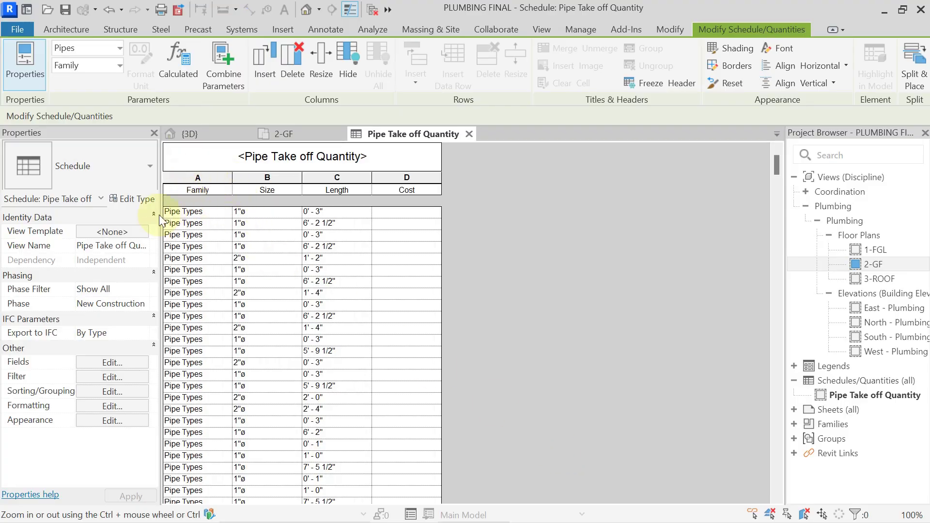
Step: Look through the schedule rows and delete the Family column
{"action": "scroll", "coordinate": [208, 216], "scroll_direction": "down", "scroll_amount": 10}
{"action": "scroll", "coordinate": [215, 247], "scroll_direction": "up", "scroll_amount": 10}
{"action": "left_click", "coordinate": [198, 177]}
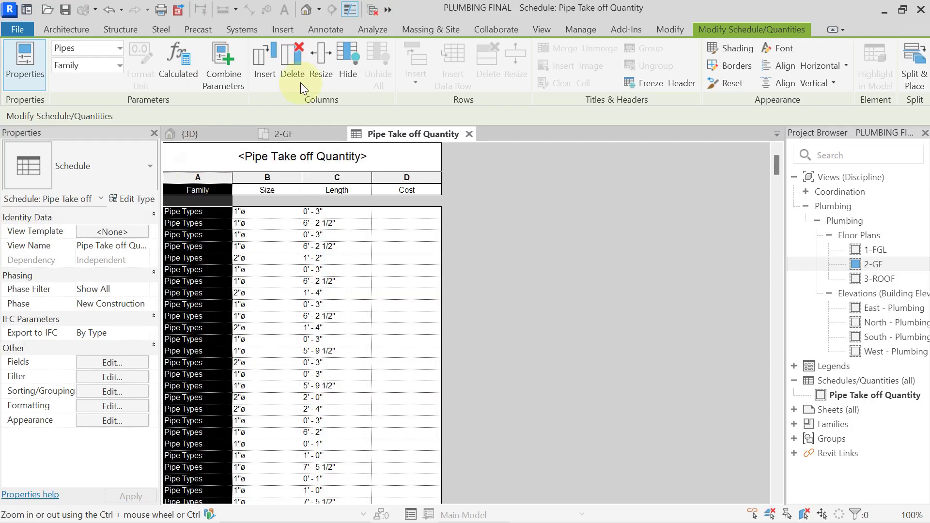
{"action": "left_click", "coordinate": [300, 60]}
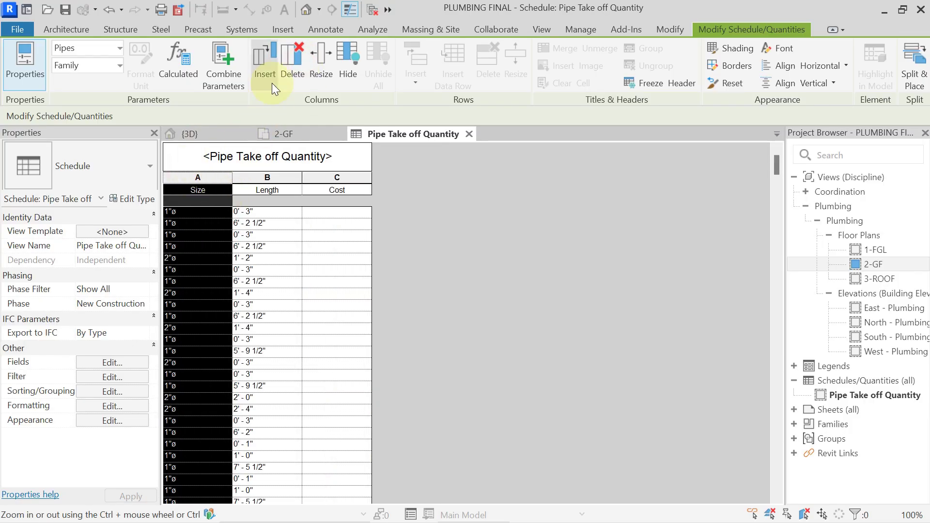
Step: Insert the System Abbreviation field into the schedule and move it ahead of Size as the first column
{"action": "left_click", "coordinate": [263, 73]}
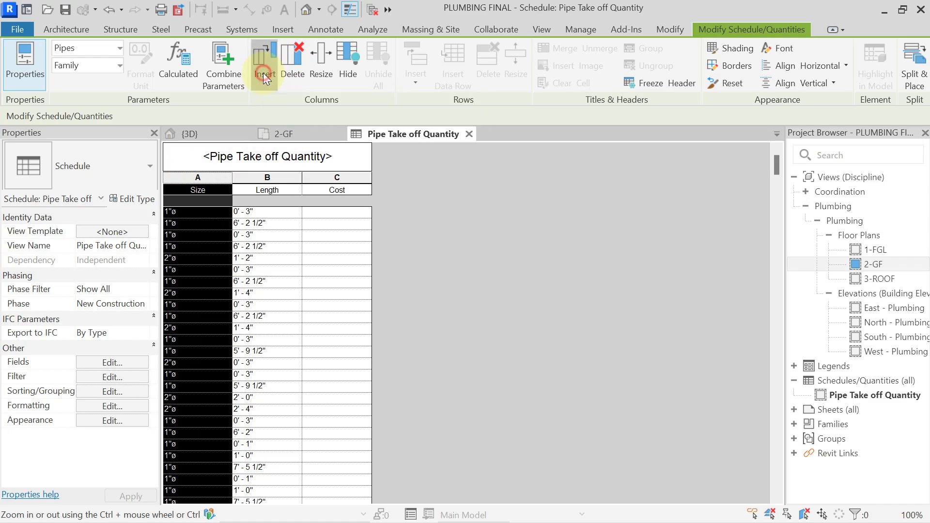
{"action": "left_click", "coordinate": [305, 245]}
{"action": "key", "text": "s"}
{"action": "scroll", "coordinate": [304, 240], "scroll_direction": "down", "scroll_amount": 3}
{"action": "left_click", "coordinate": [331, 245]}
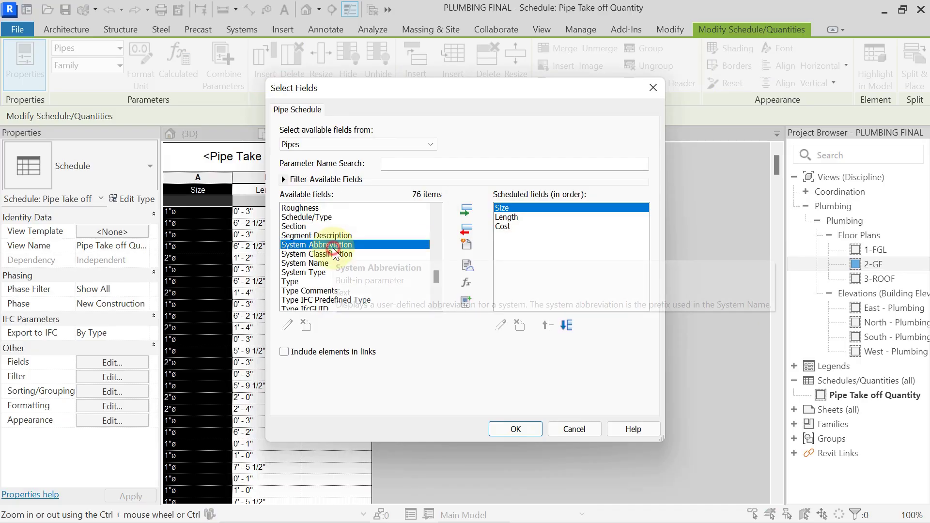
{"action": "left_click", "coordinate": [467, 209]}
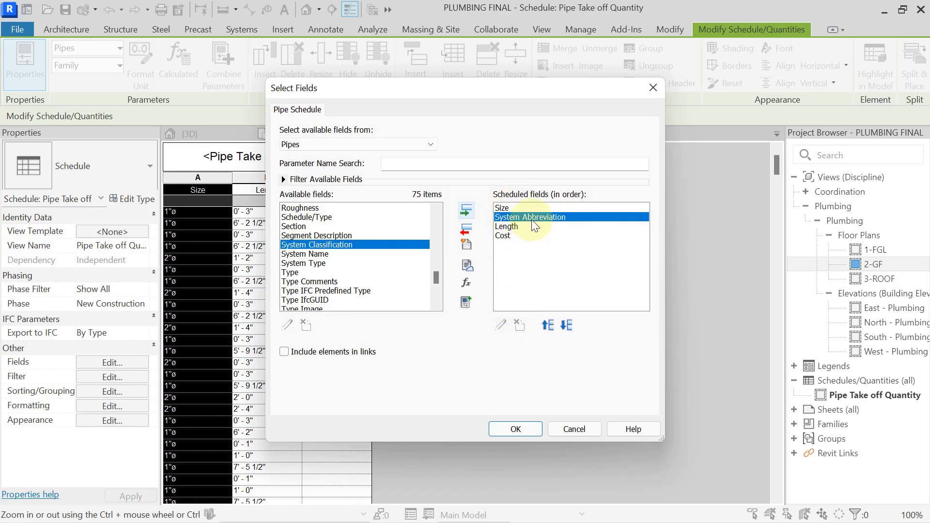
{"action": "left_click", "coordinate": [548, 326]}
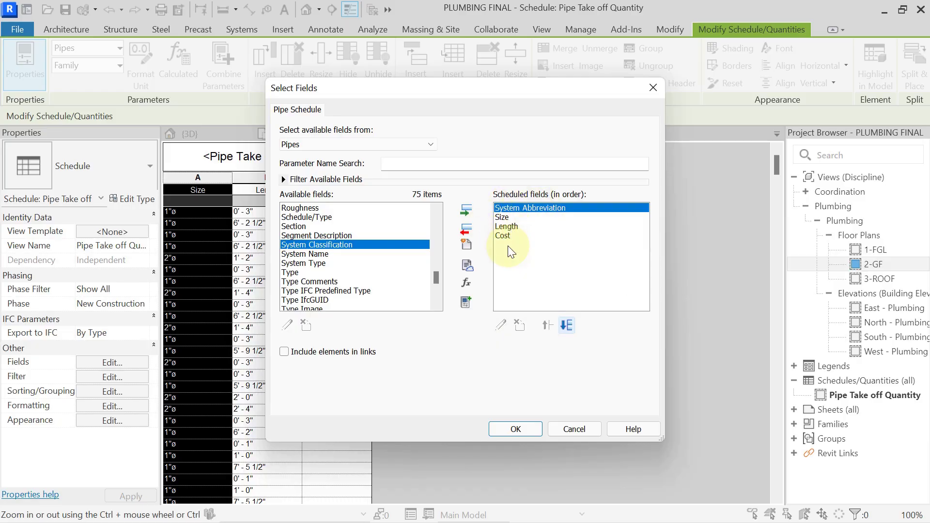
{"action": "left_click", "coordinate": [515, 429]}
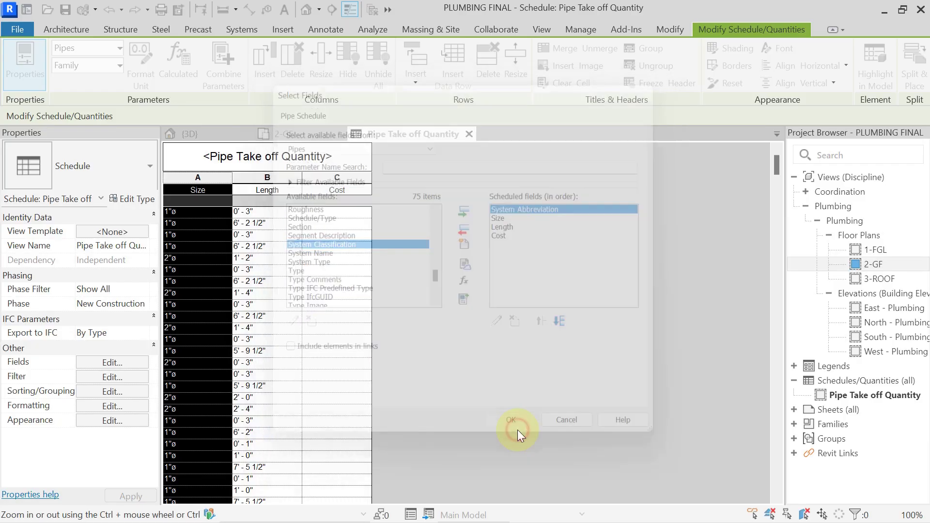
Step: Widen the System Abbreviation column to fit its full heading and look through the listed pipe systems
{"action": "left_click", "coordinate": [182, 258]}
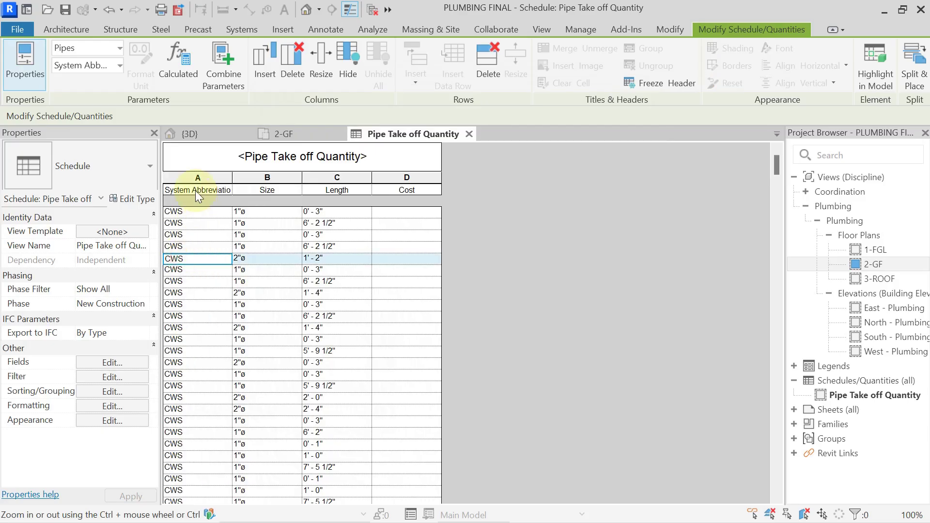
{"action": "left_click_drag", "start_coordinate": [232, 173], "coordinate": [271, 172]}
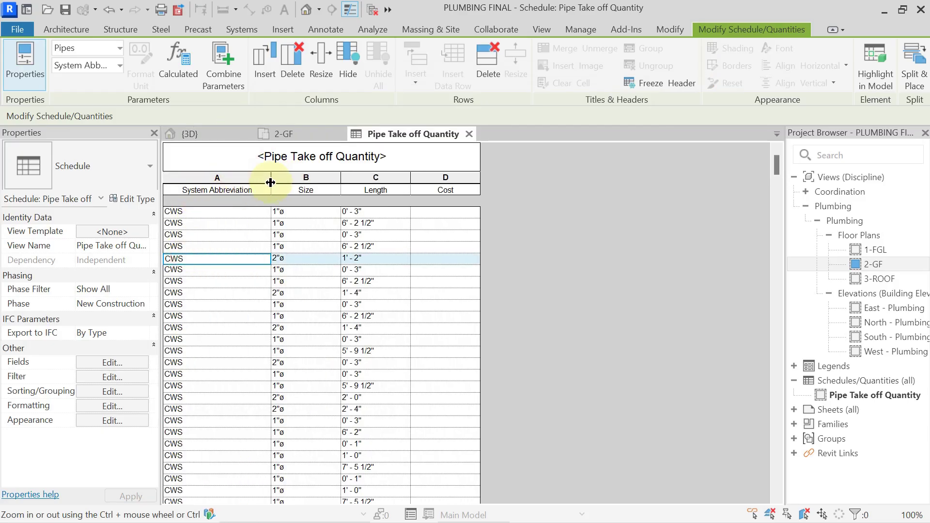
{"action": "left_click", "coordinate": [231, 213]}
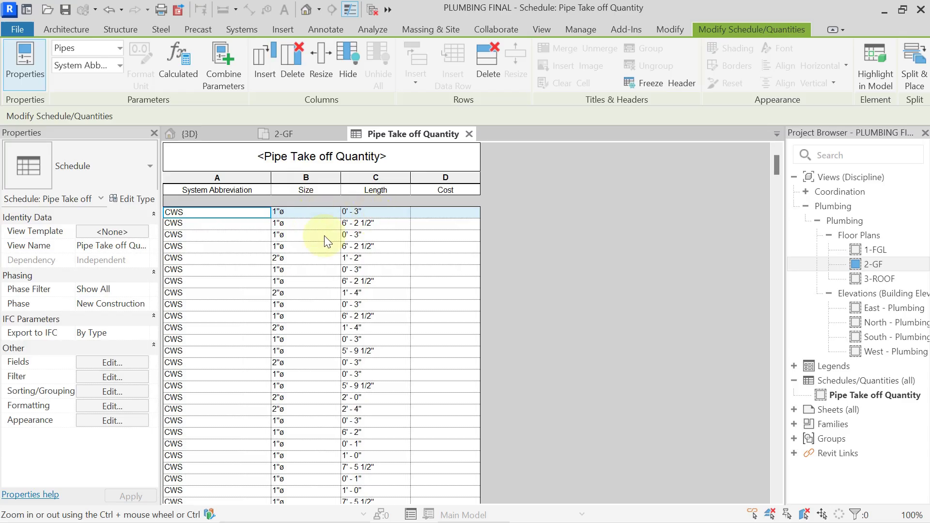
{"action": "scroll", "coordinate": [195, 238], "scroll_direction": "down", "scroll_amount": 10}
{"action": "scroll", "coordinate": [196, 241], "scroll_direction": "down", "scroll_amount": 2}
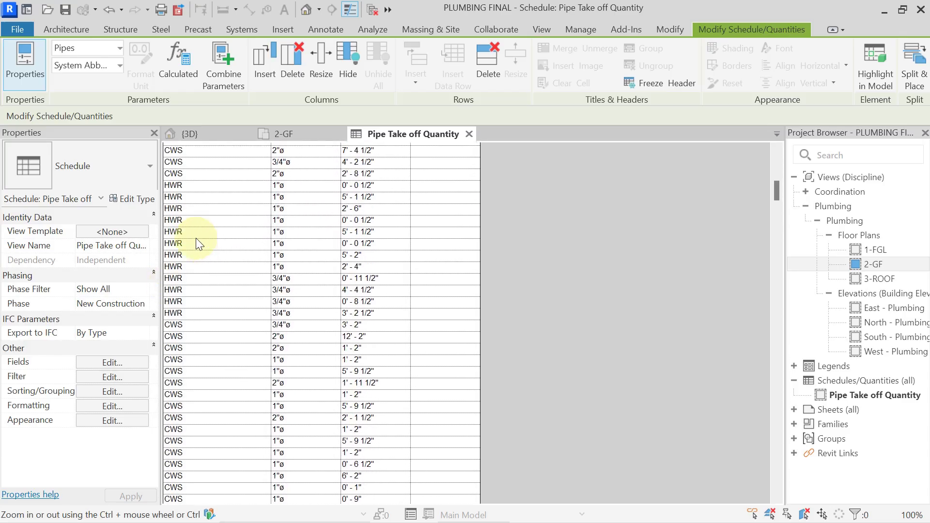
Step: Examine the remaining schedule rows to see how the different system abbreviations are ordered, and return to the first row
{"action": "scroll", "coordinate": [232, 270], "scroll_direction": "down", "scroll_amount": 15}
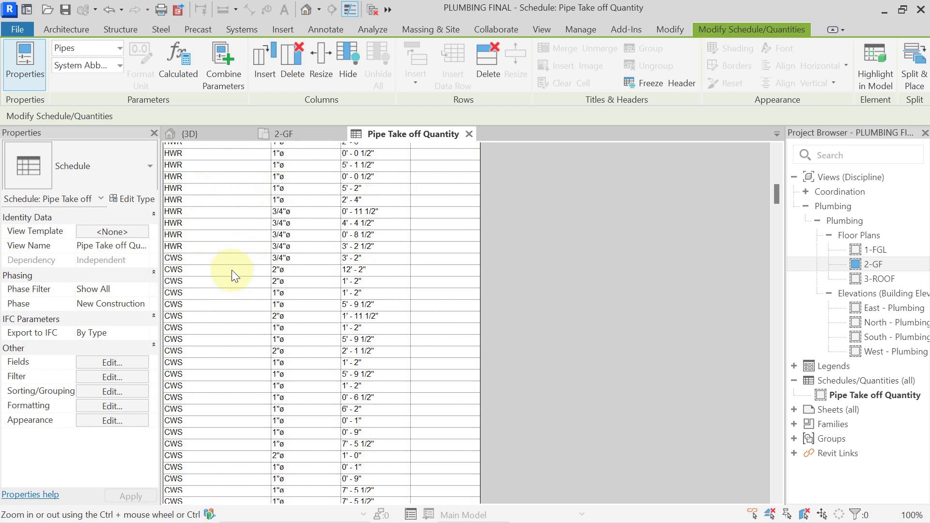
{"action": "scroll", "coordinate": [232, 271], "scroll_direction": "down", "scroll_amount": 15}
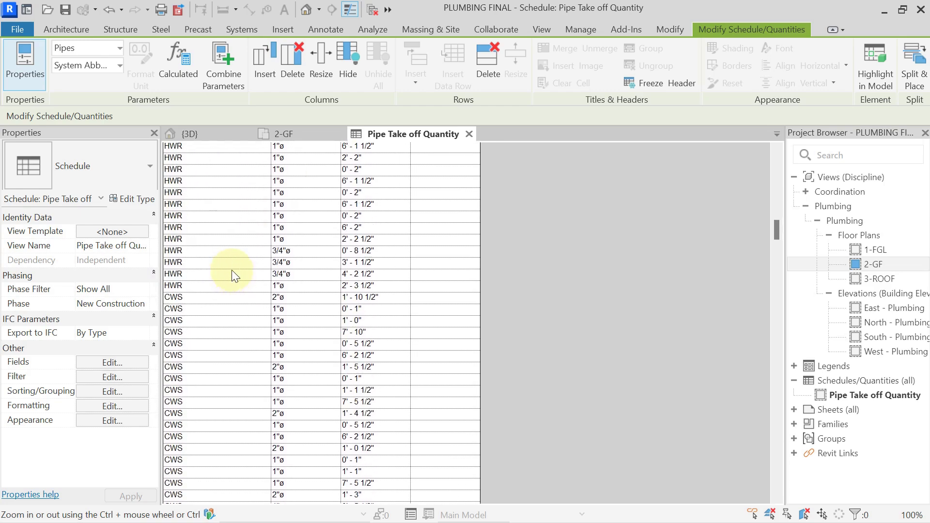
{"action": "scroll", "coordinate": [232, 275], "scroll_direction": "down", "scroll_amount": 10}
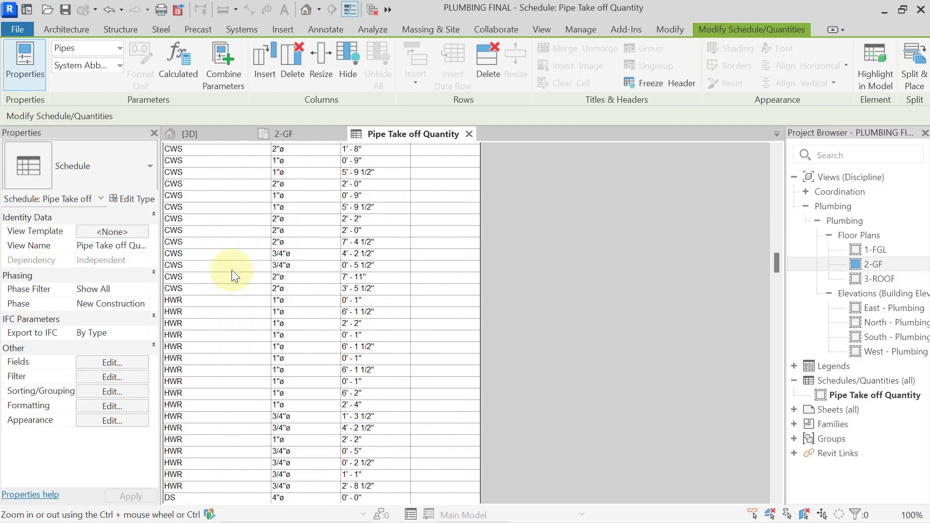
{"action": "scroll", "coordinate": [231, 269], "scroll_direction": "down", "scroll_amount": 4}
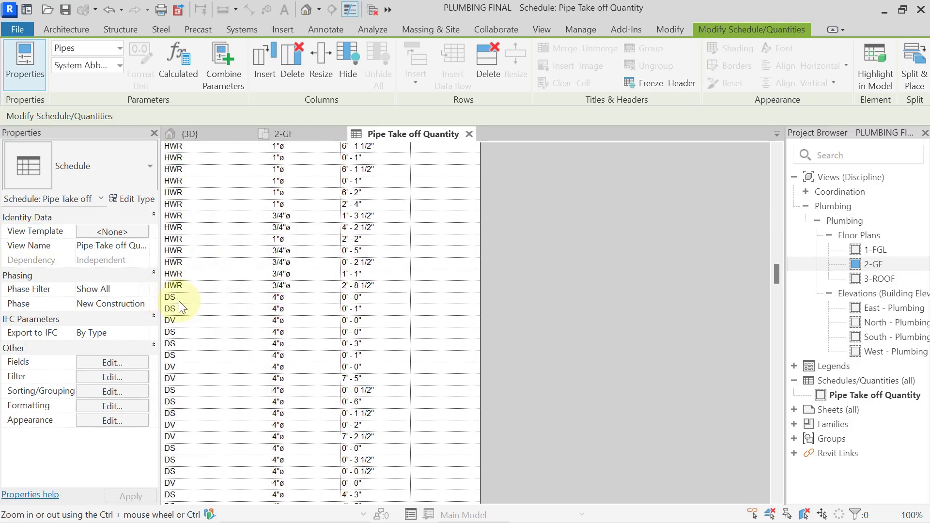
{"action": "scroll", "coordinate": [185, 322], "scroll_direction": "down", "scroll_amount": 10}
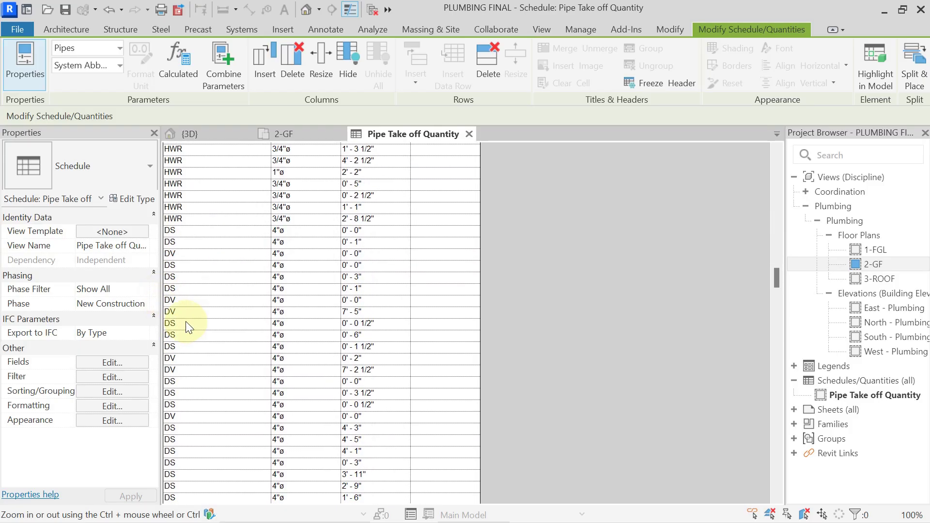
{"action": "scroll", "coordinate": [185, 321], "scroll_direction": "down", "scroll_amount": 10}
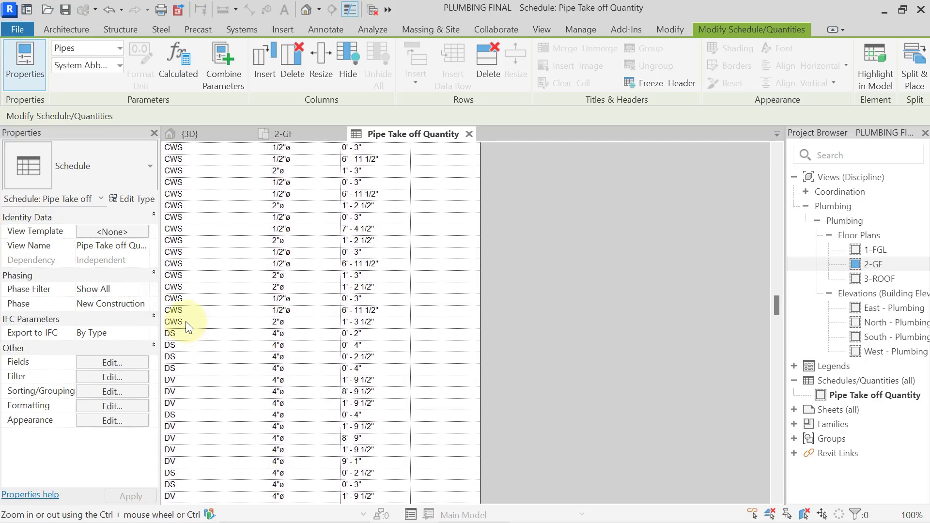
{"action": "scroll", "coordinate": [189, 254], "scroll_direction": "down", "scroll_amount": 10}
{"action": "scroll", "coordinate": [189, 254], "scroll_direction": "down", "scroll_amount": 10}
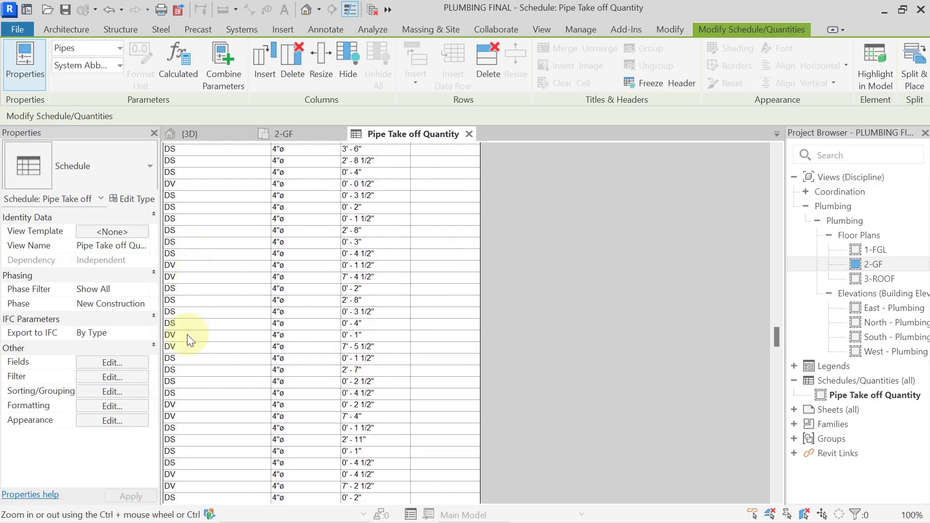
{"action": "scroll", "coordinate": [196, 398], "scroll_direction": "down", "scroll_amount": 1}
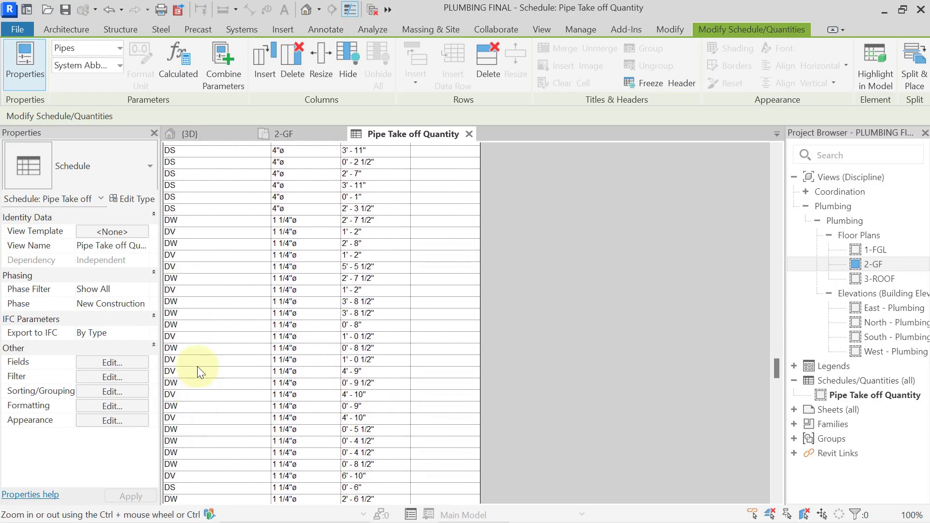
{"action": "scroll", "coordinate": [183, 336], "scroll_direction": "down", "scroll_amount": 7}
{"action": "scroll", "coordinate": [183, 335], "scroll_direction": "down", "scroll_amount": 10}
{"action": "left_click_drag", "start_coordinate": [777, 402], "coordinate": [770, 157]}
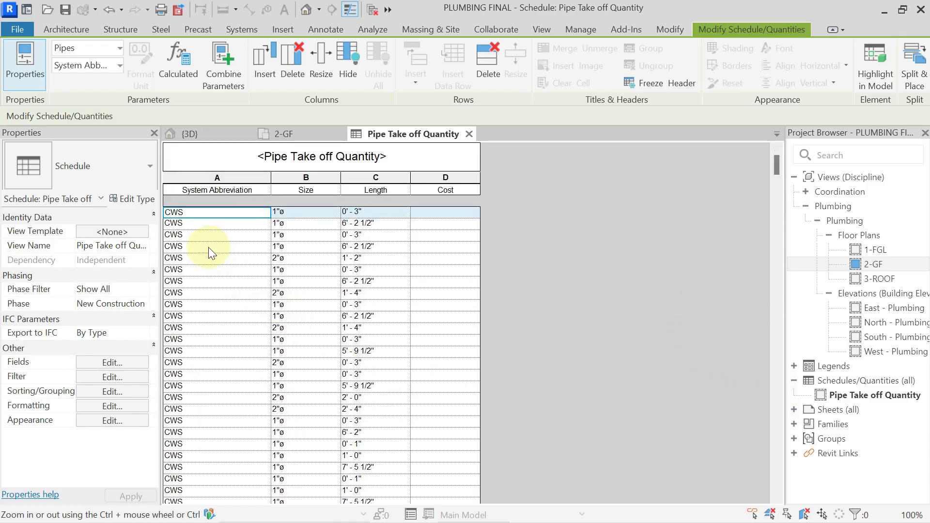
Step: Sort the schedule by System Abbreviation in ascending order with a header and a blank line, and check the resulting groups
{"action": "left_click", "coordinate": [110, 393]}
{"action": "left_click", "coordinate": [424, 100]}
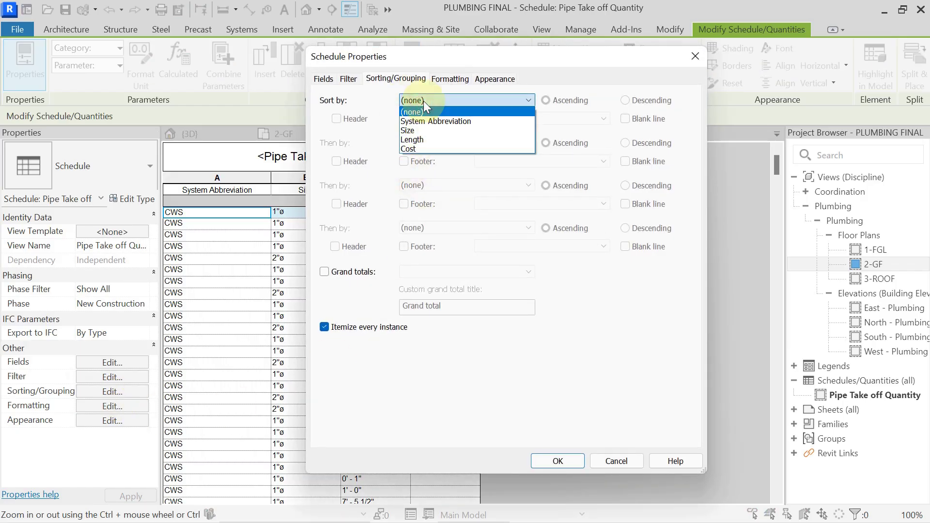
{"action": "left_click", "coordinate": [420, 120]}
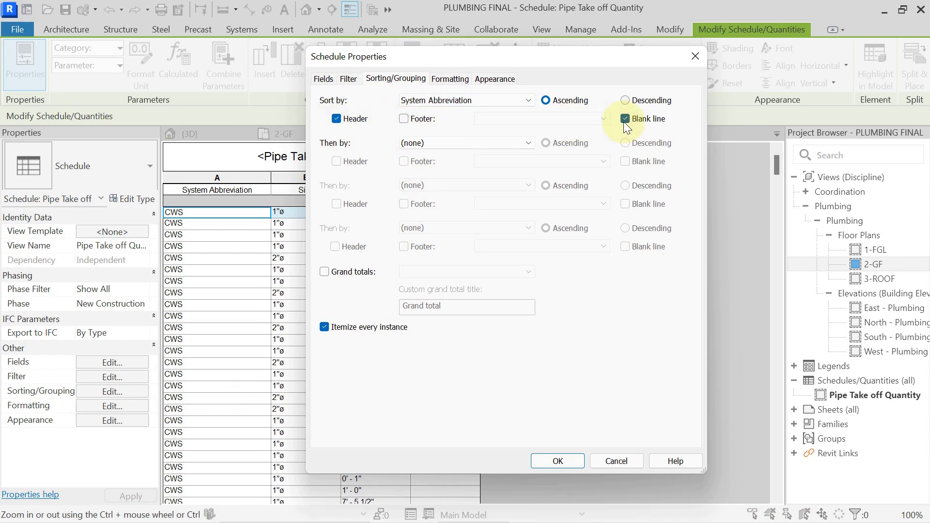
{"action": "left_click", "coordinate": [568, 460]}
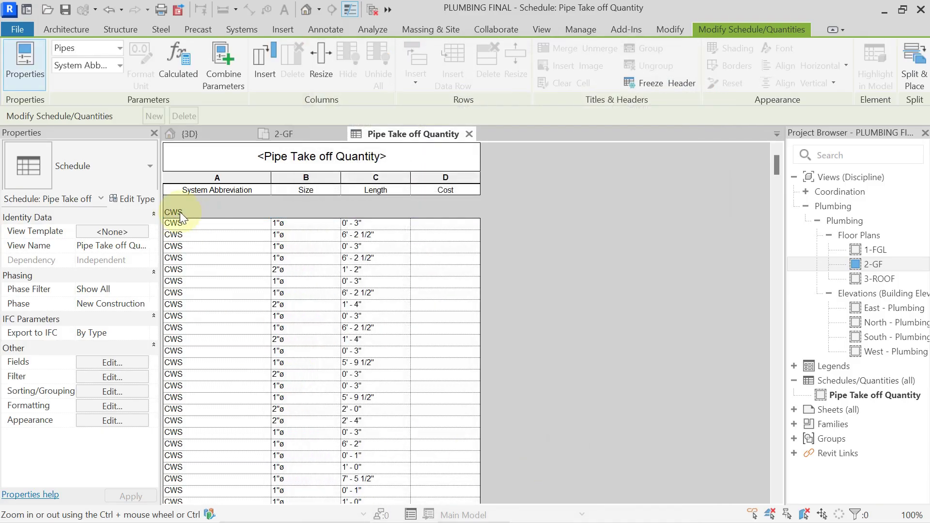
{"action": "scroll", "coordinate": [202, 213], "scroll_direction": "down", "scroll_amount": 3}
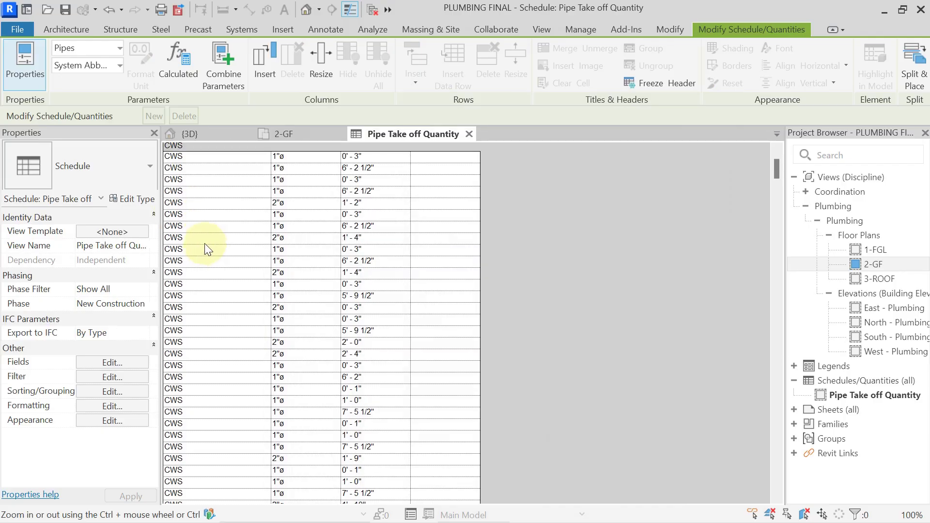
{"action": "scroll", "coordinate": [208, 326], "scroll_direction": "down", "scroll_amount": 20}
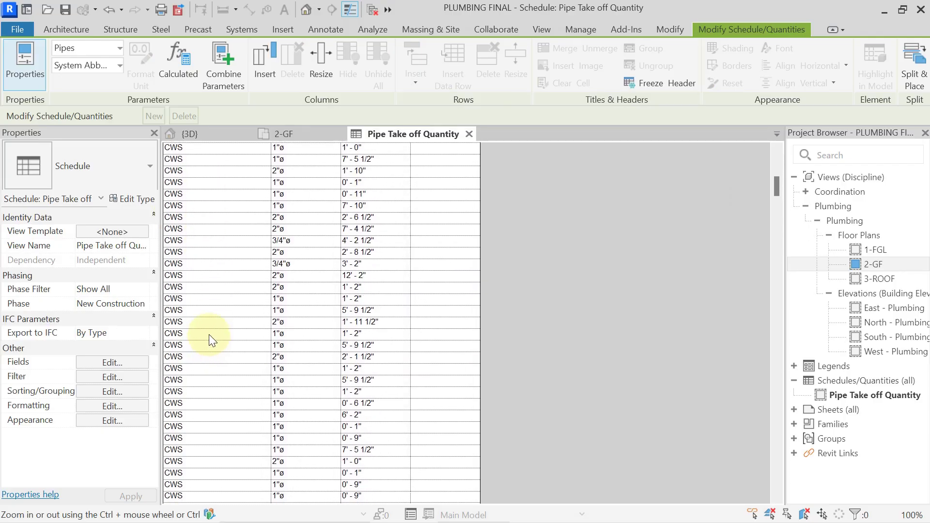
{"action": "scroll", "coordinate": [206, 321], "scroll_direction": "down", "scroll_amount": 20}
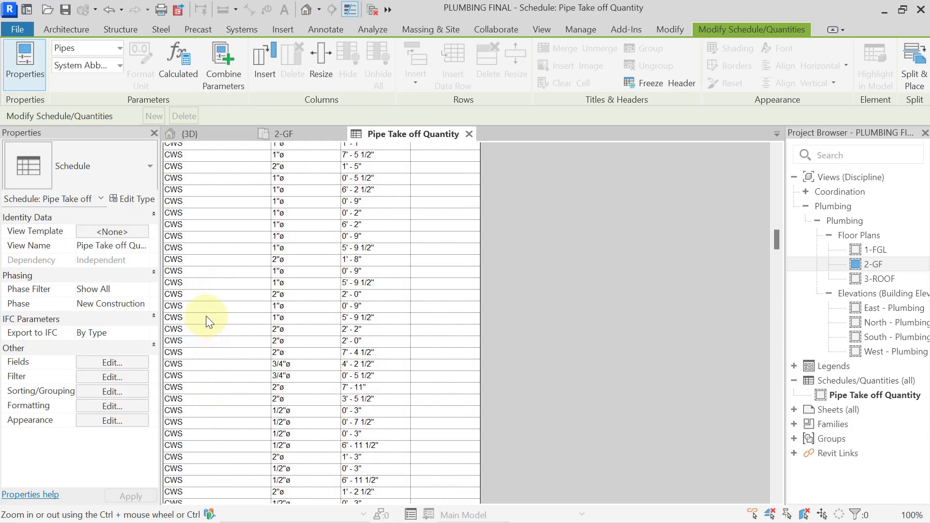
{"action": "scroll", "coordinate": [205, 316], "scroll_direction": "down", "scroll_amount": 20}
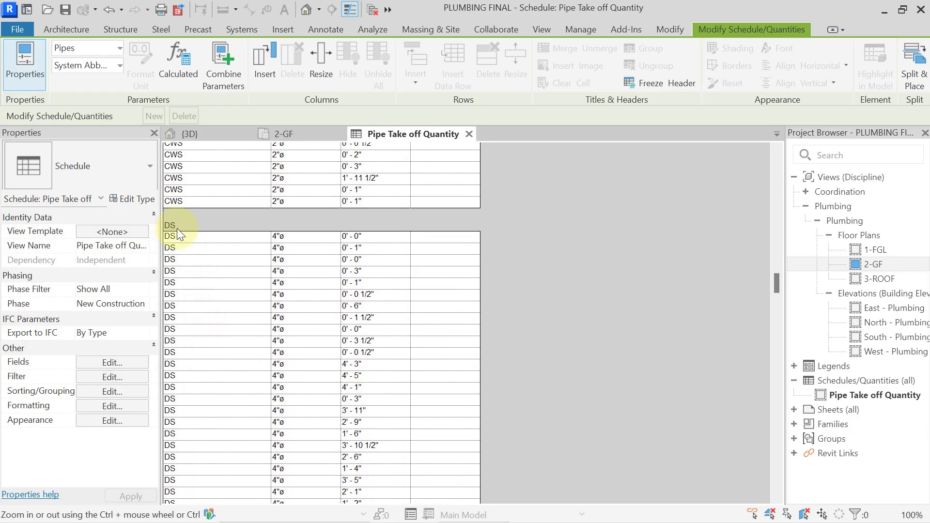
{"action": "scroll", "coordinate": [284, 238], "scroll_direction": "down", "scroll_amount": 20}
{"action": "scroll", "coordinate": [283, 241], "scroll_direction": "down", "scroll_amount": 20}
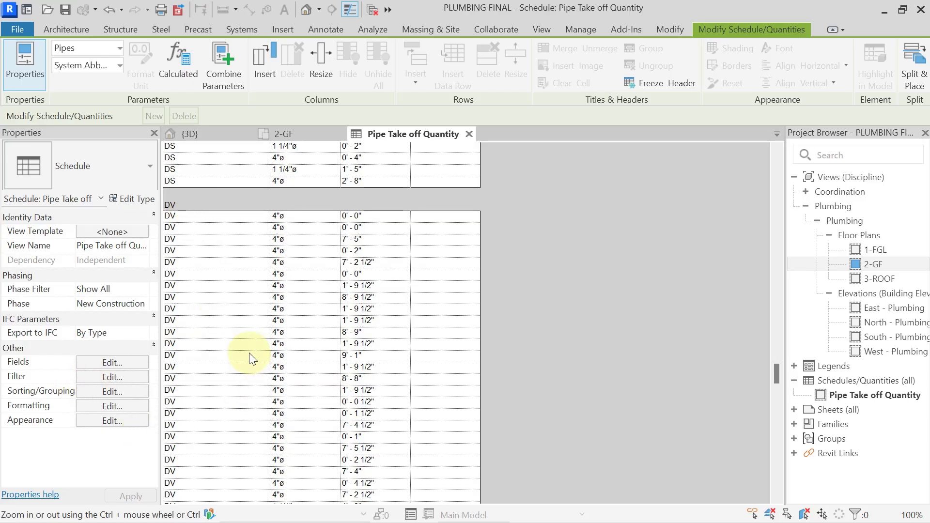
Step: Add Size as the second sorting level with a header, a Totals only footer and a blank line
{"action": "left_click", "coordinate": [115, 395]}
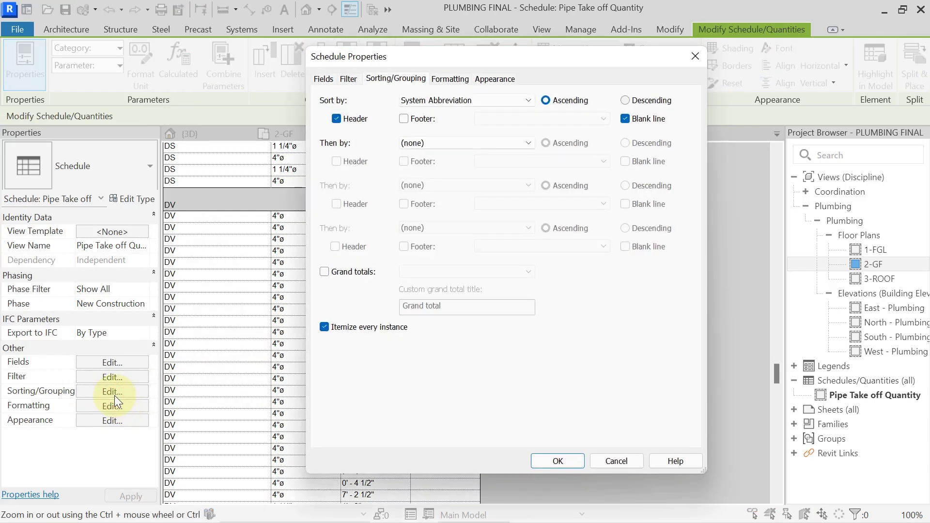
{"action": "left_click", "coordinate": [448, 145]}
{"action": "left_click", "coordinate": [421, 173]}
{"action": "left_click", "coordinate": [337, 162]}
{"action": "left_click", "coordinate": [405, 162]}
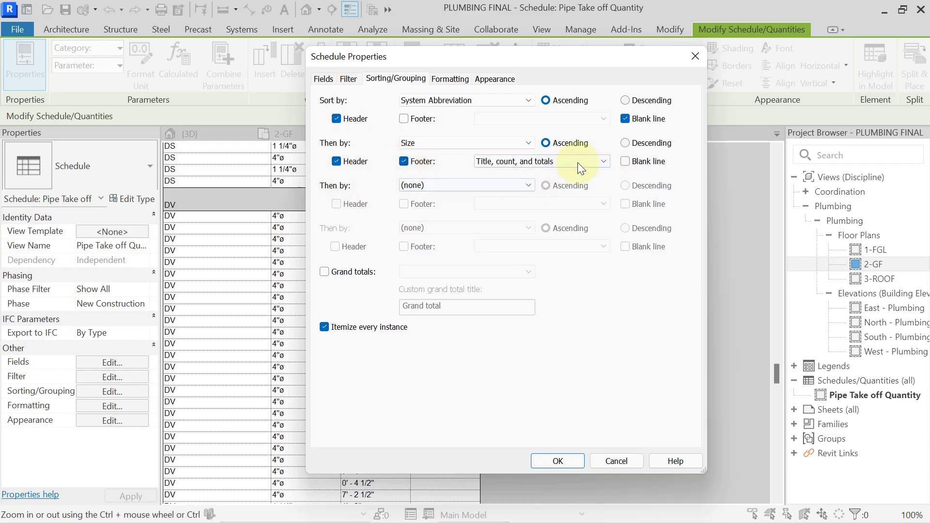
{"action": "left_click", "coordinate": [577, 162]}
{"action": "left_click", "coordinate": [507, 201]}
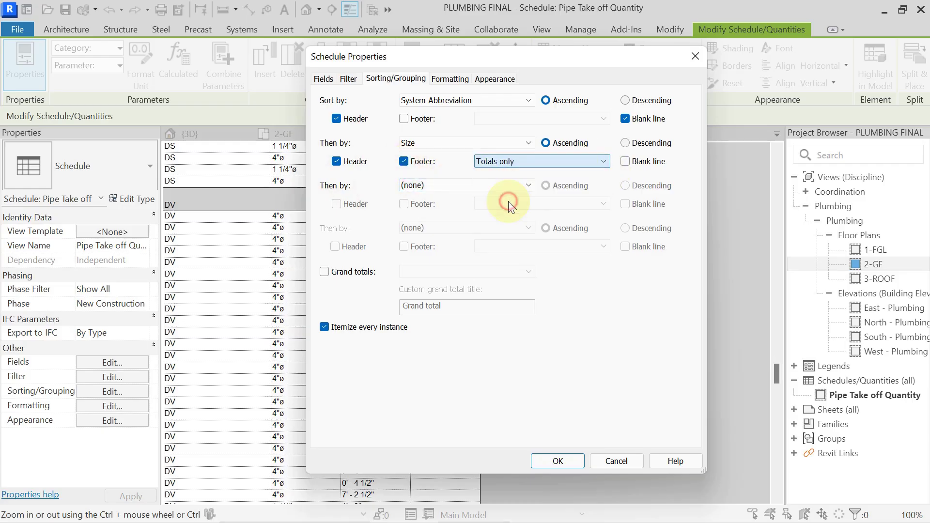
{"action": "left_click", "coordinate": [625, 161]}
{"action": "left_click", "coordinate": [565, 458]}
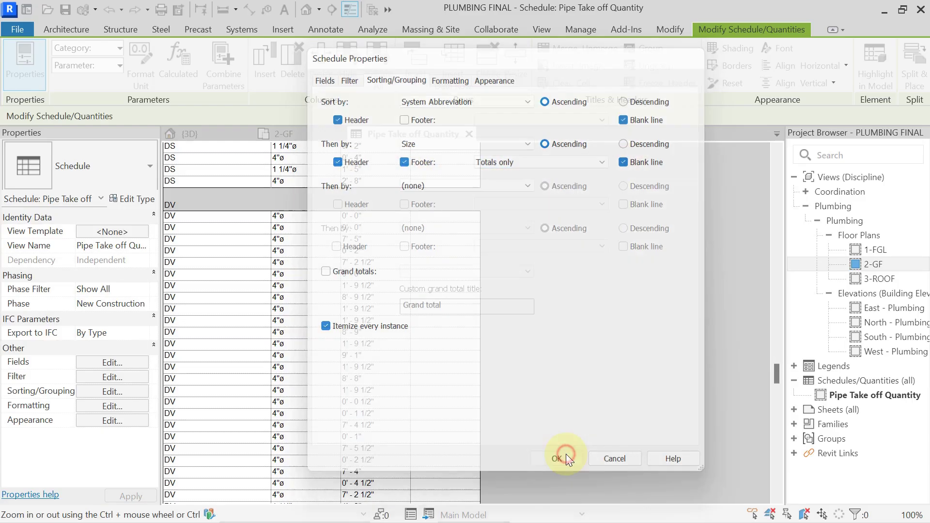
Step: Examine how the pipe rows are grouped by size within each system, and return to the start of the schedule
{"action": "scroll", "coordinate": [326, 217], "scroll_direction": "up", "scroll_amount": 5}
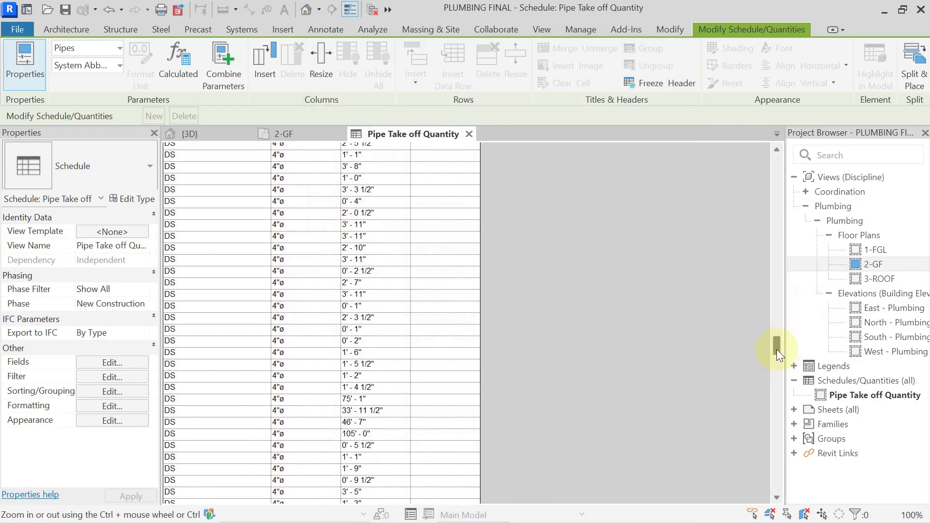
{"action": "left_click_drag", "start_coordinate": [777, 348], "coordinate": [766, 152]}
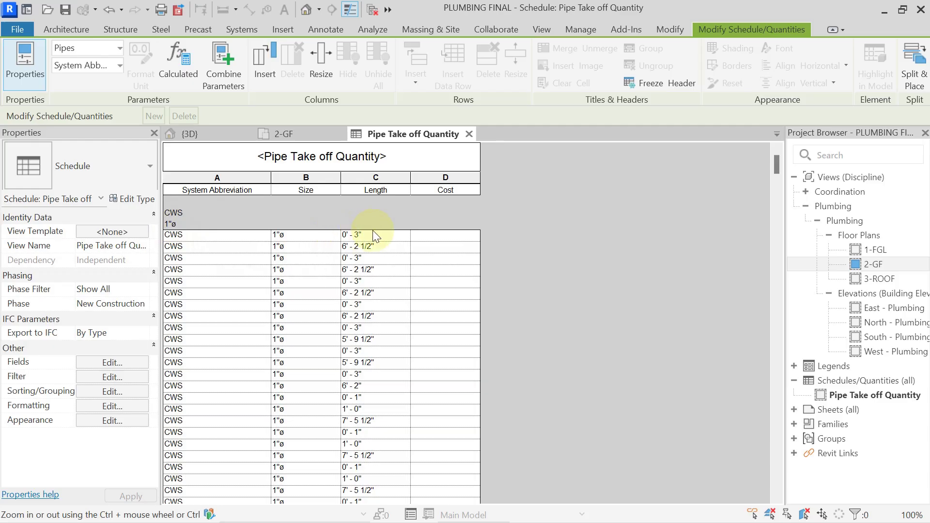
{"action": "scroll", "coordinate": [373, 231], "scroll_direction": "down", "scroll_amount": 10}
{"action": "scroll", "coordinate": [374, 232], "scroll_direction": "down", "scroll_amount": 10}
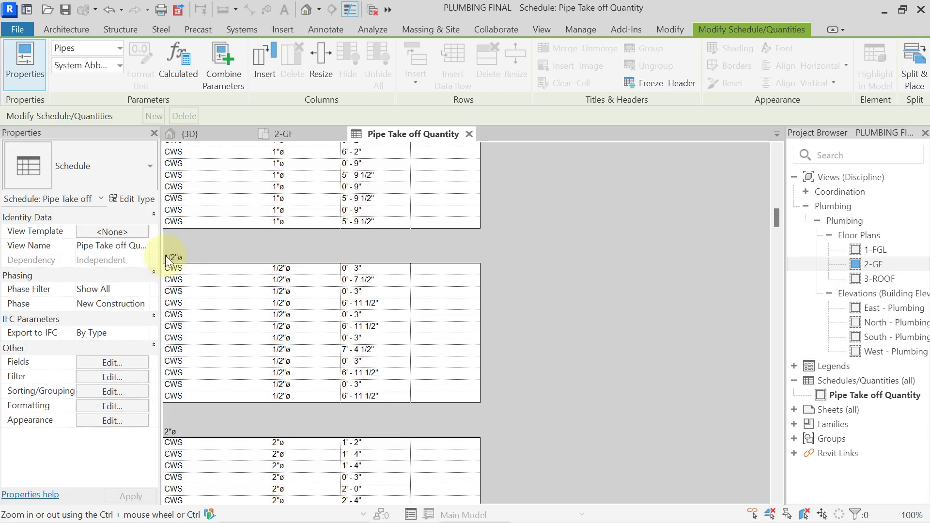
{"action": "scroll", "coordinate": [248, 270], "scroll_direction": "down", "scroll_amount": 3}
{"action": "scroll", "coordinate": [248, 269], "scroll_direction": "down", "scroll_amount": 5}
{"action": "scroll", "coordinate": [204, 230], "scroll_direction": "down", "scroll_amount": 10}
{"action": "scroll", "coordinate": [205, 232], "scroll_direction": "down", "scroll_amount": 10}
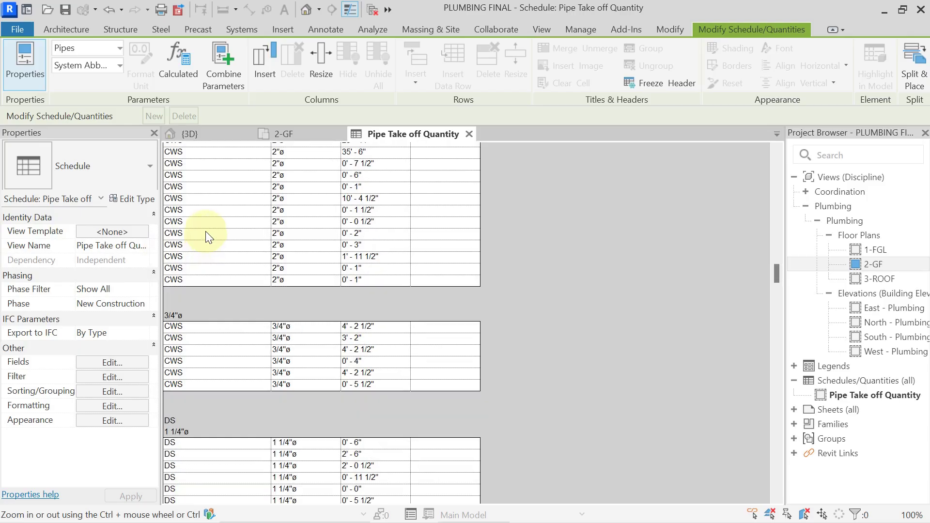
{"action": "scroll", "coordinate": [198, 320], "scroll_direction": "down", "scroll_amount": 6}
{"action": "scroll", "coordinate": [192, 320], "scroll_direction": "up", "scroll_amount": 12}
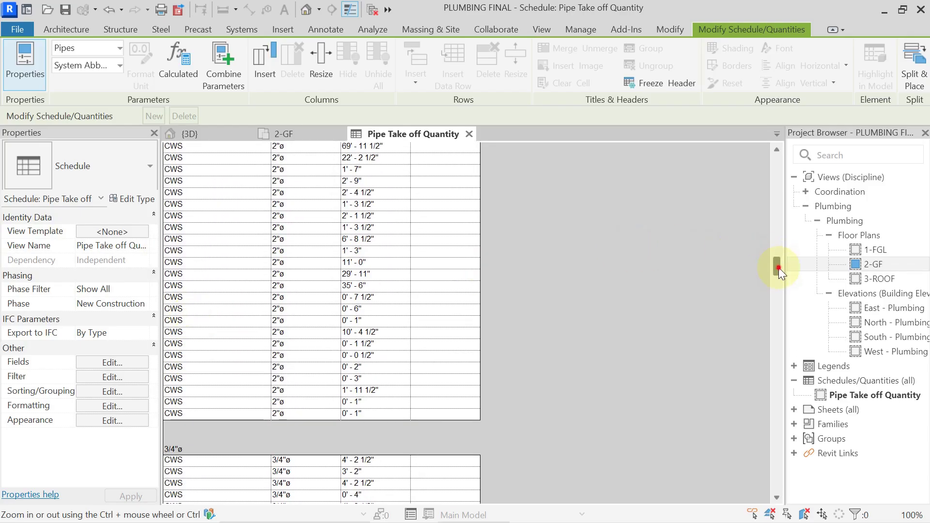
{"action": "left_click_drag", "start_coordinate": [777, 268], "coordinate": [774, 165]}
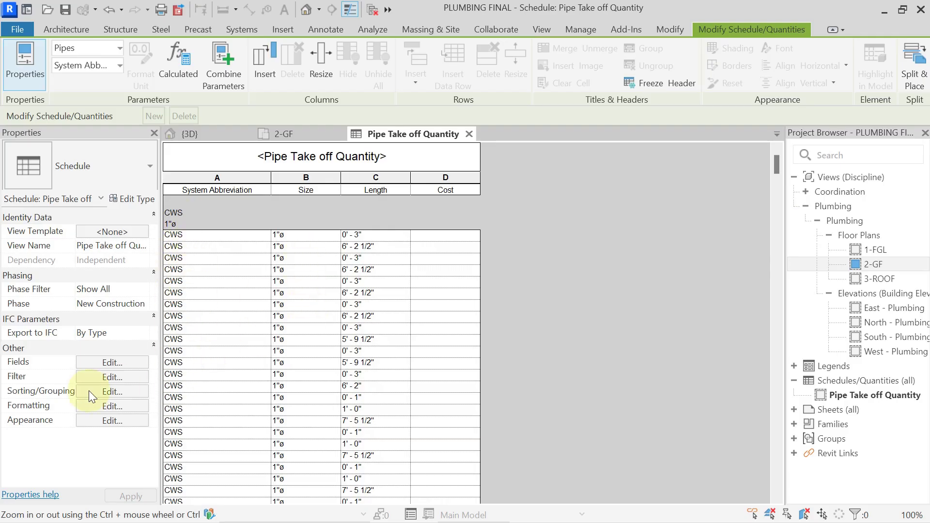
Step: Hide the System Abbreviation and Size fields and check the group headers over the remaining columns
{"action": "left_click", "coordinate": [105, 407]}
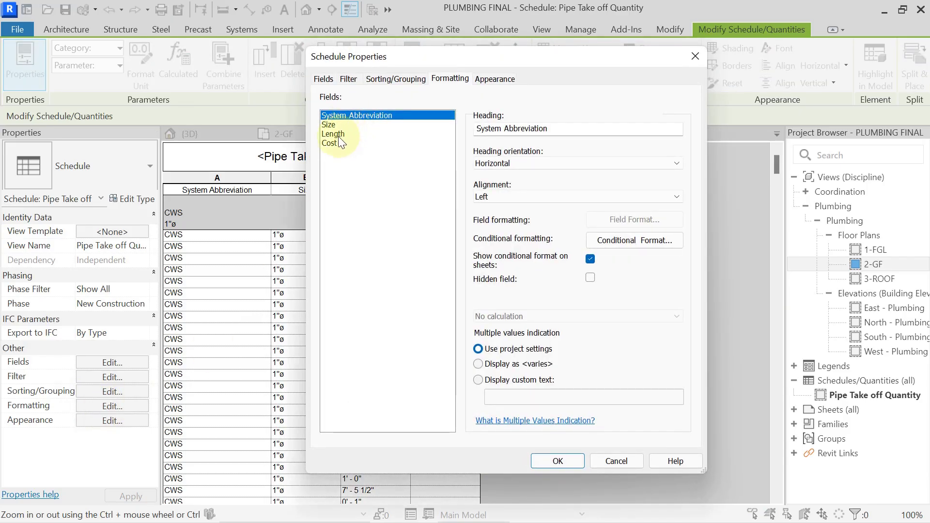
{"action": "left_click", "coordinate": [333, 125], "text": "shift"}
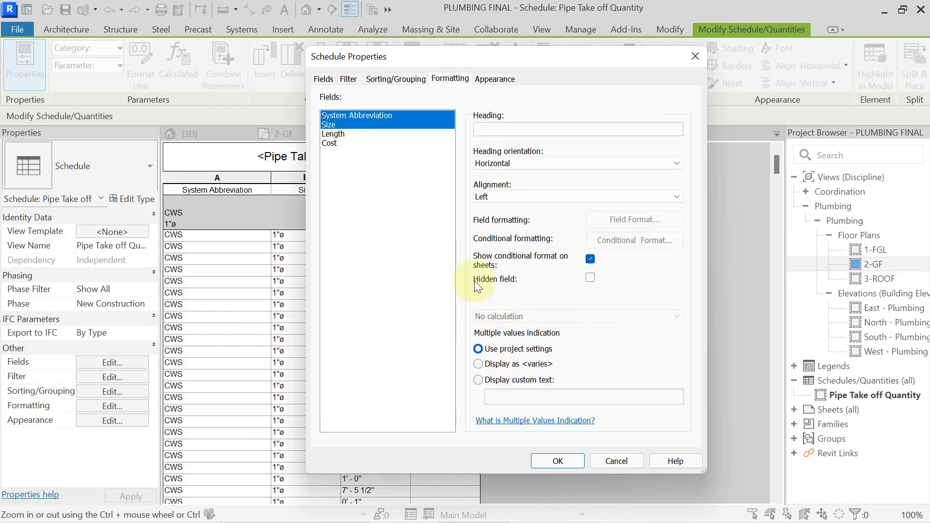
{"action": "left_click", "coordinate": [591, 278]}
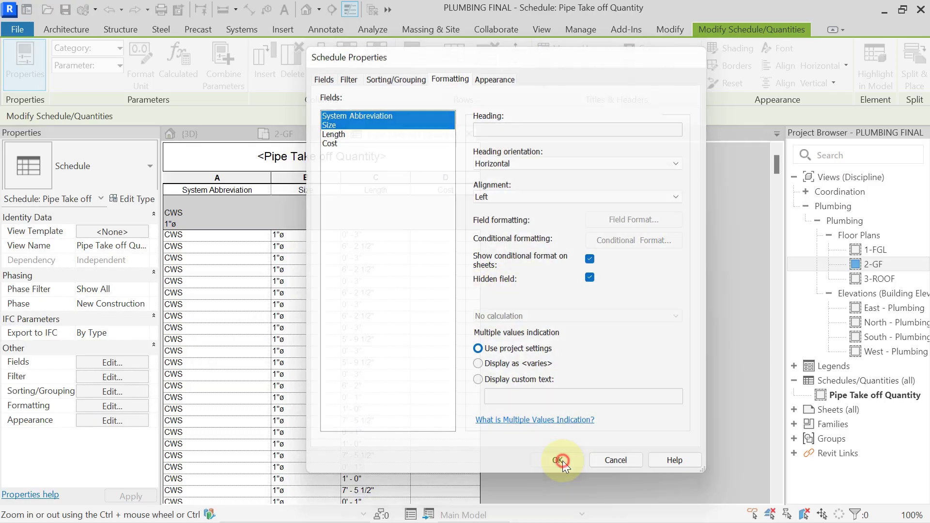
{"action": "left_click", "coordinate": [560, 460]}
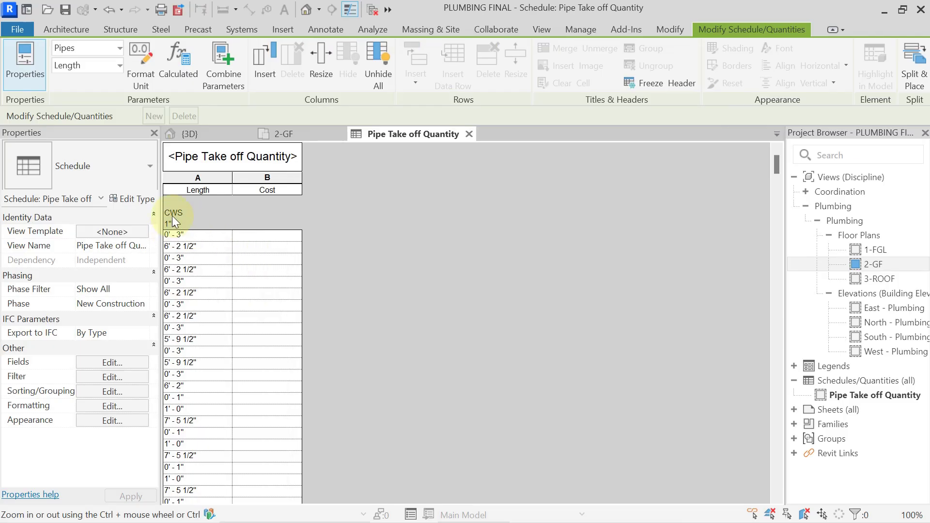
{"action": "scroll", "coordinate": [172, 216], "scroll_direction": "down", "scroll_amount": 10}
{"action": "scroll", "coordinate": [175, 227], "scroll_direction": "down", "scroll_amount": 8}
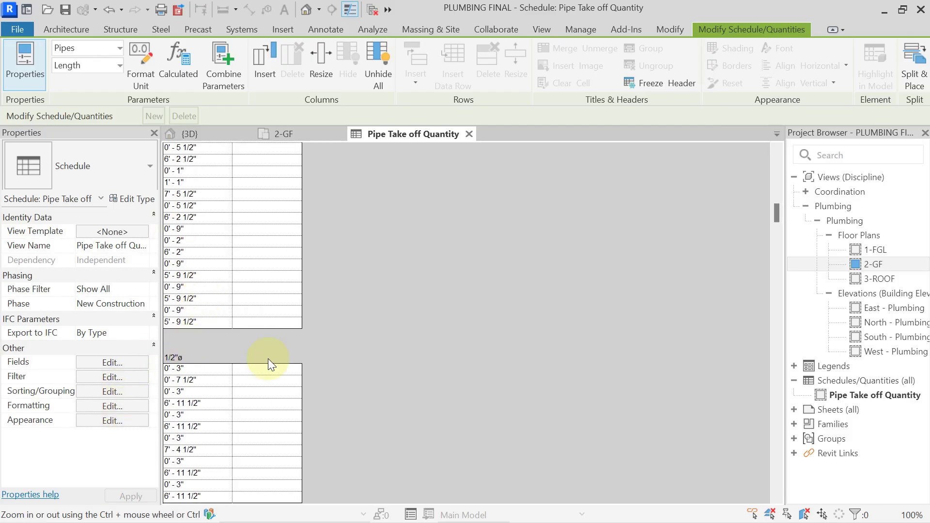
Step: Set the schedule's Length and Cost fields to calculate totals
{"action": "left_click", "coordinate": [101, 406]}
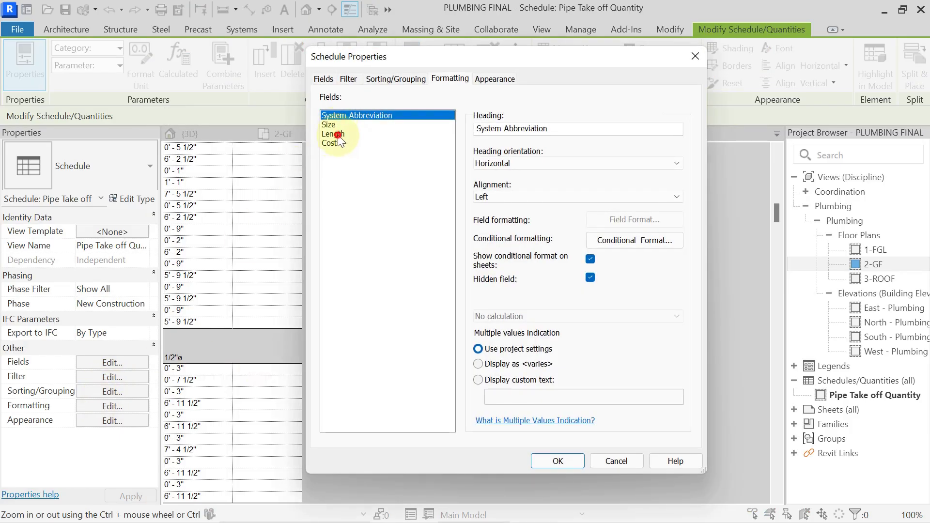
{"action": "left_click", "coordinate": [337, 136]}
{"action": "left_click", "coordinate": [333, 145], "text": "ctrl"}
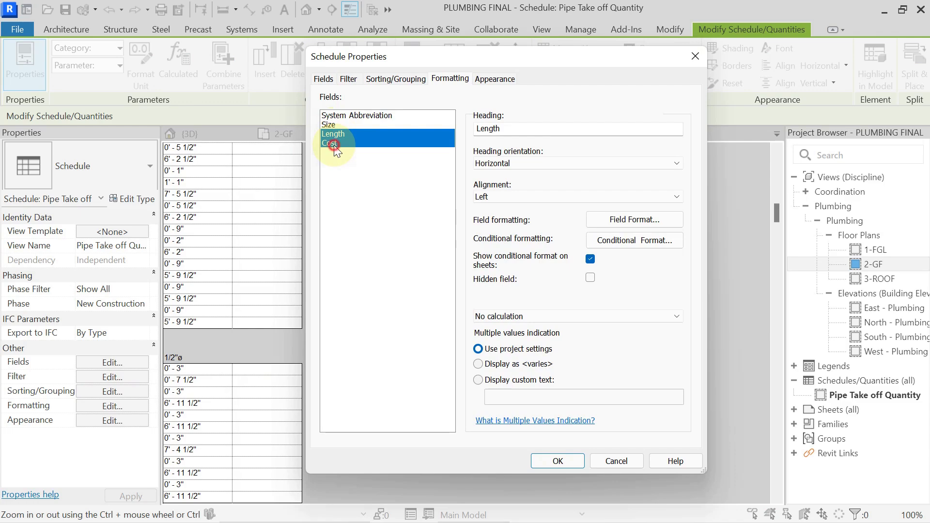
{"action": "left_click", "coordinate": [539, 317]}
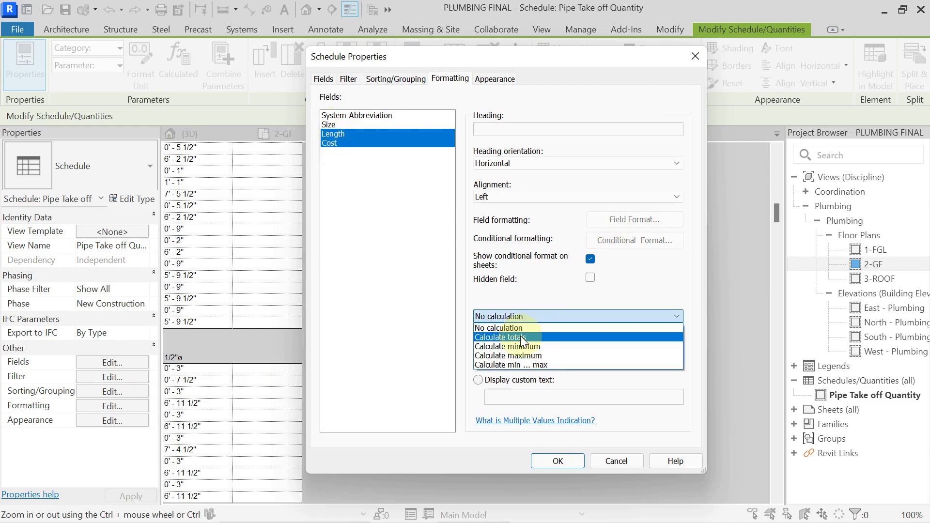
{"action": "left_click", "coordinate": [520, 336]}
{"action": "left_click", "coordinate": [562, 461]}
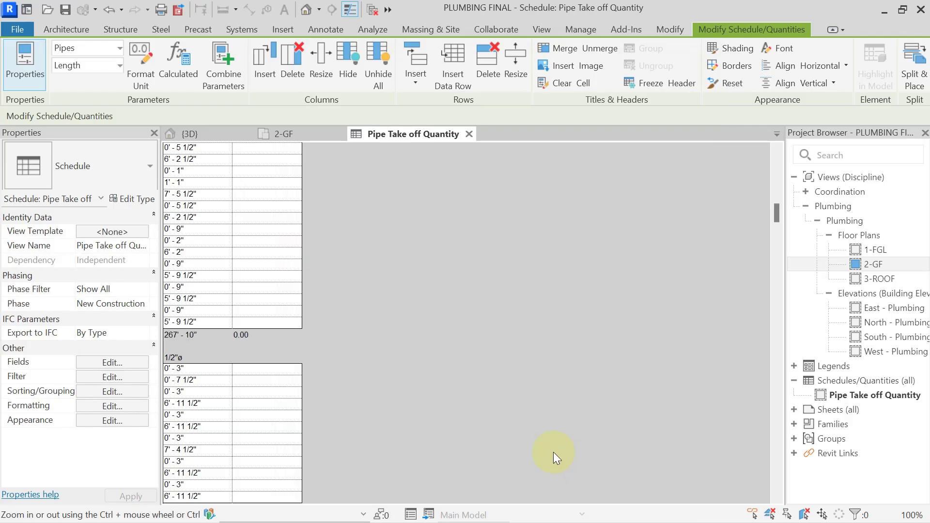
Step: Examine the length and cost totals beneath the CWS pipe size groups, comparing the 1", 1/2" and 2" groups
{"action": "scroll", "coordinate": [201, 222], "scroll_direction": "up", "scroll_amount": 10}
{"action": "scroll", "coordinate": [187, 191], "scroll_direction": "up", "scroll_amount": 4}
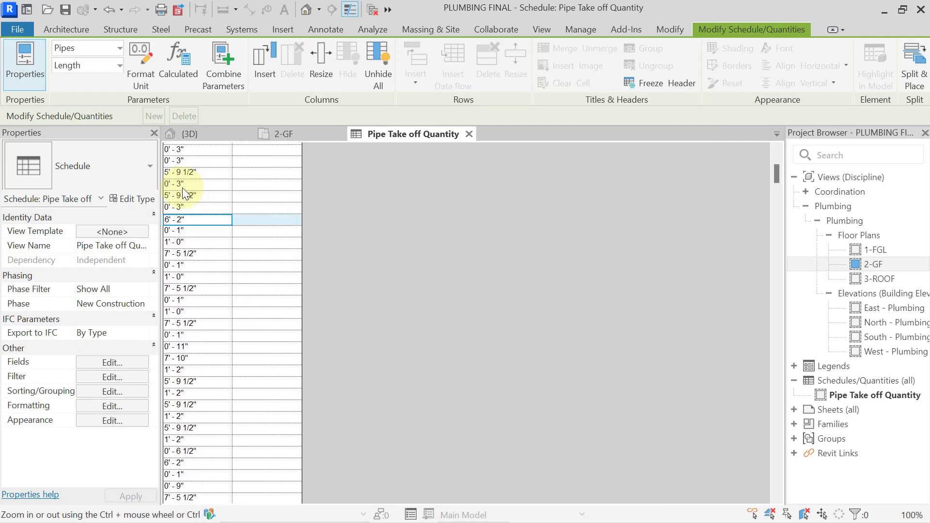
{"action": "left_click", "coordinate": [182, 188]}
{"action": "scroll", "coordinate": [182, 194], "scroll_direction": "up", "scroll_amount": 6}
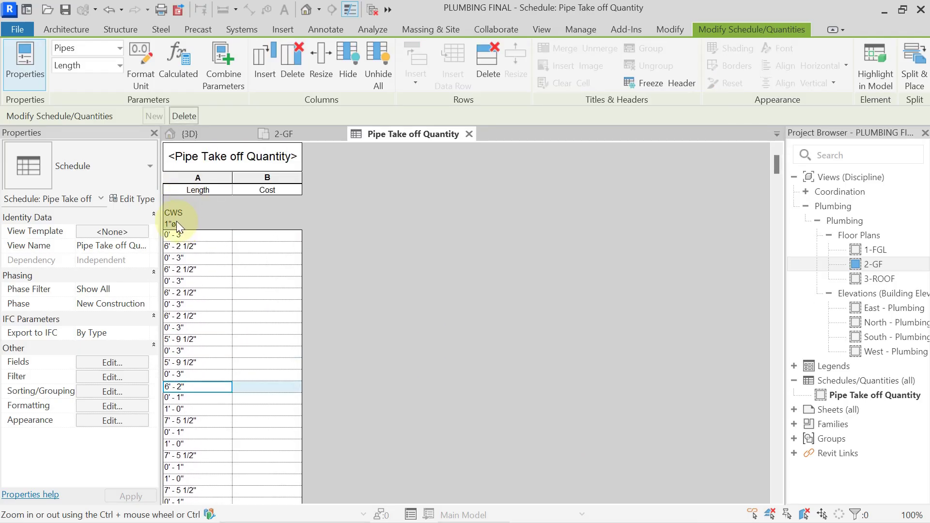
{"action": "scroll", "coordinate": [176, 236], "scroll_direction": "down", "scroll_amount": 15}
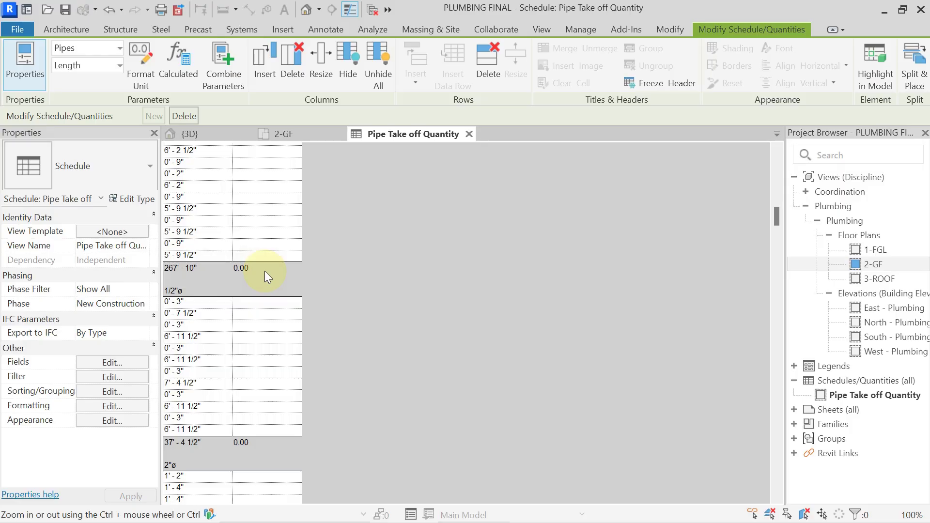
{"action": "scroll", "coordinate": [176, 285], "scroll_direction": "down", "scroll_amount": 3}
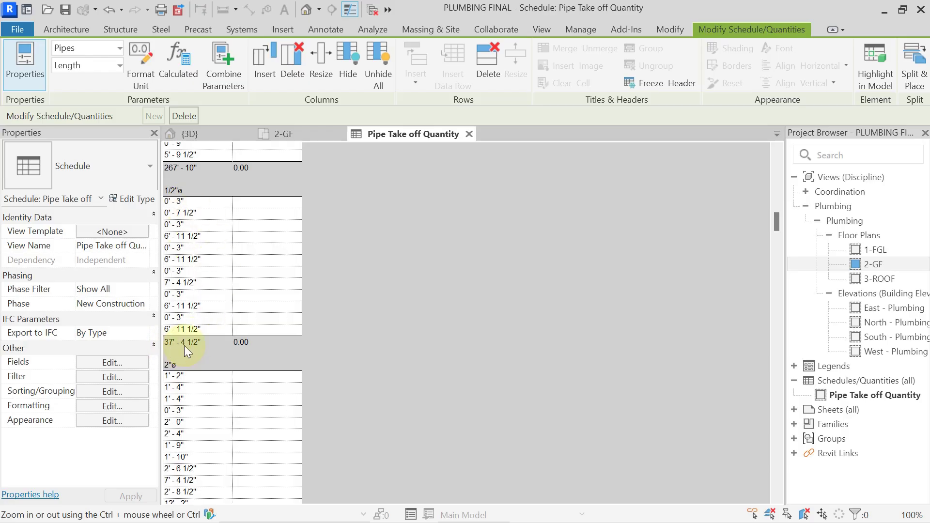
{"action": "scroll", "coordinate": [184, 345], "scroll_direction": "down", "scroll_amount": 3}
{"action": "scroll", "coordinate": [188, 337], "scroll_direction": "up", "scroll_amount": 1}
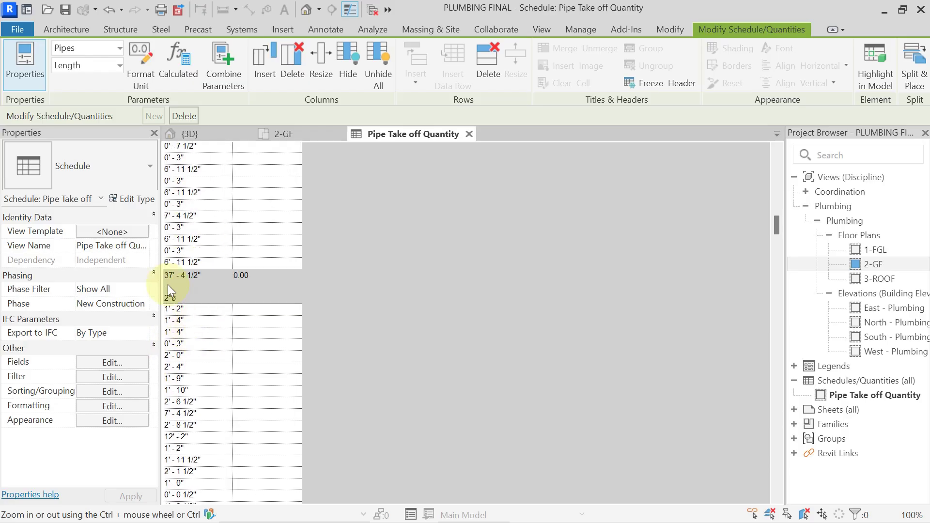
{"action": "scroll", "coordinate": [171, 287], "scroll_direction": "up", "scroll_amount": 1}
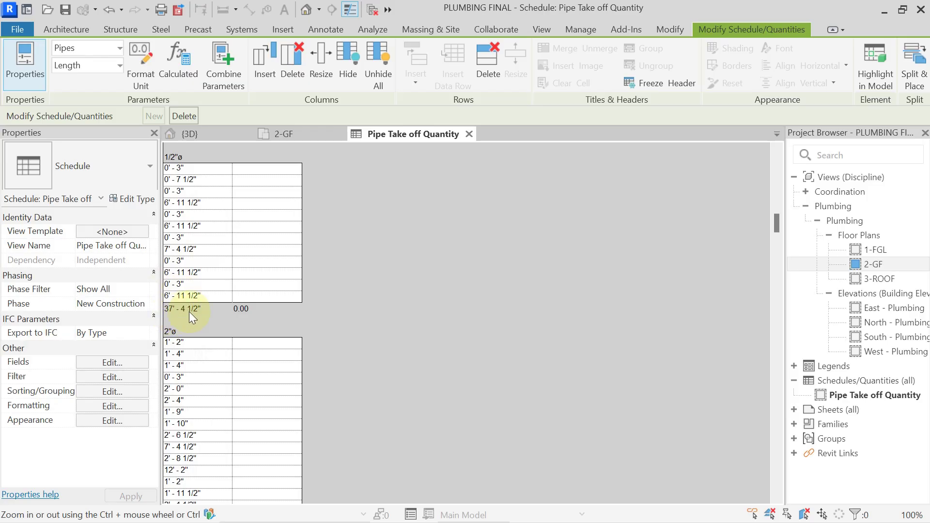
{"action": "scroll", "coordinate": [199, 286], "scroll_direction": "up", "scroll_amount": 10}
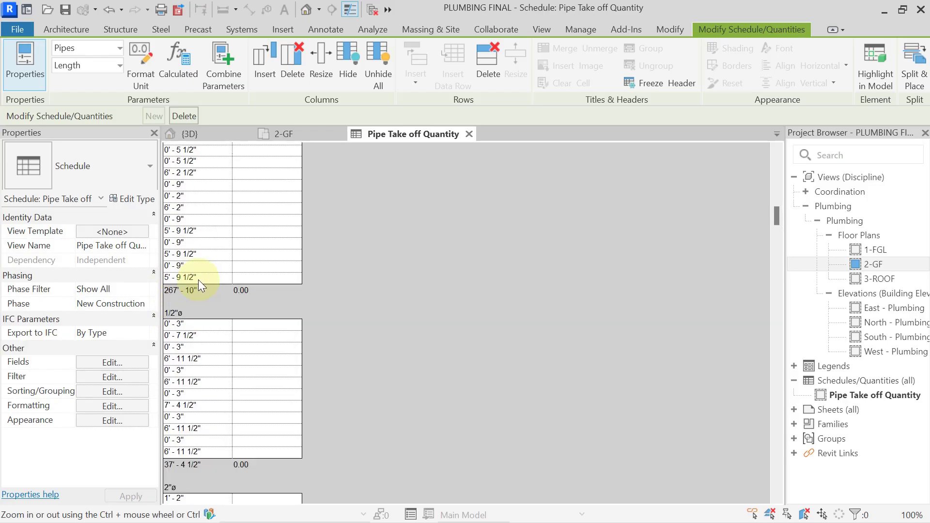
{"action": "scroll", "coordinate": [277, 243], "scroll_direction": "up", "scroll_amount": 4}
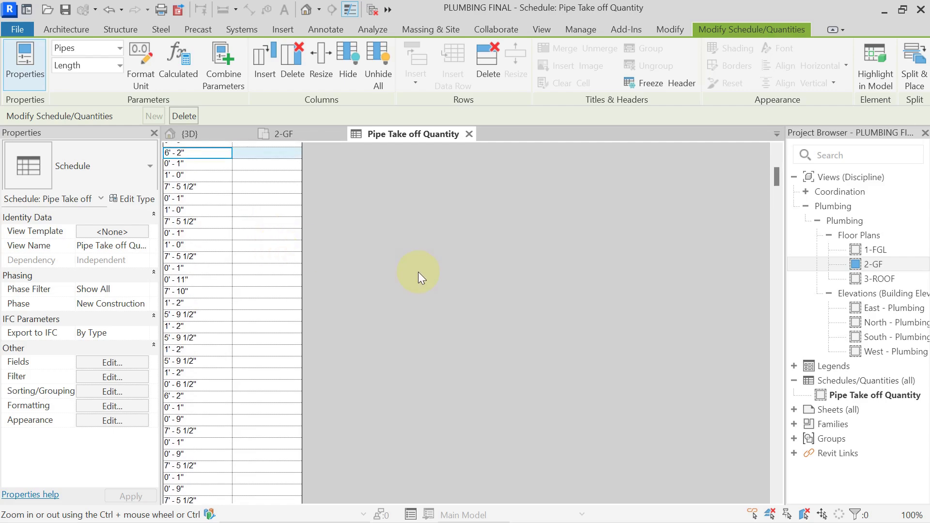
Step: Close the schedule and set the project's Length units to Feet with the ft unit symbol
{"action": "left_click", "coordinate": [470, 134]}
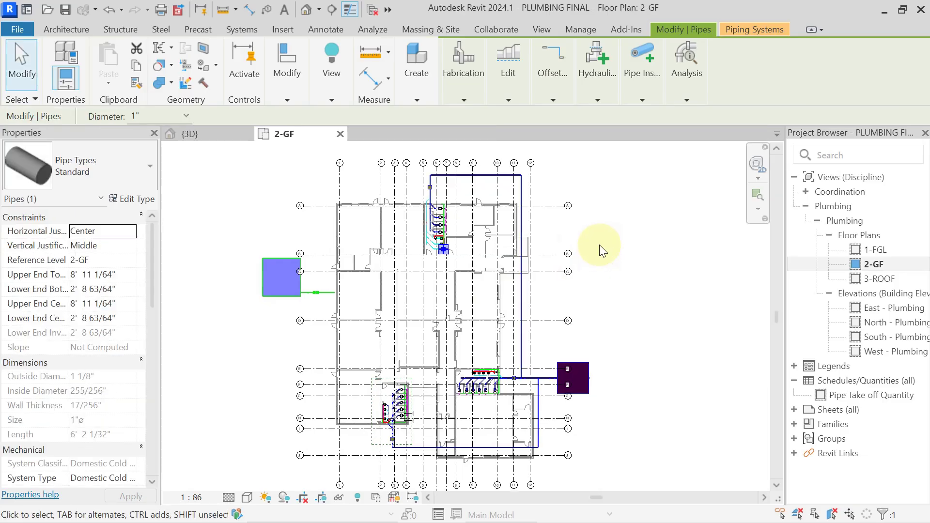
{"action": "key", "text": "u"}
{"action": "key", "text": "n"}
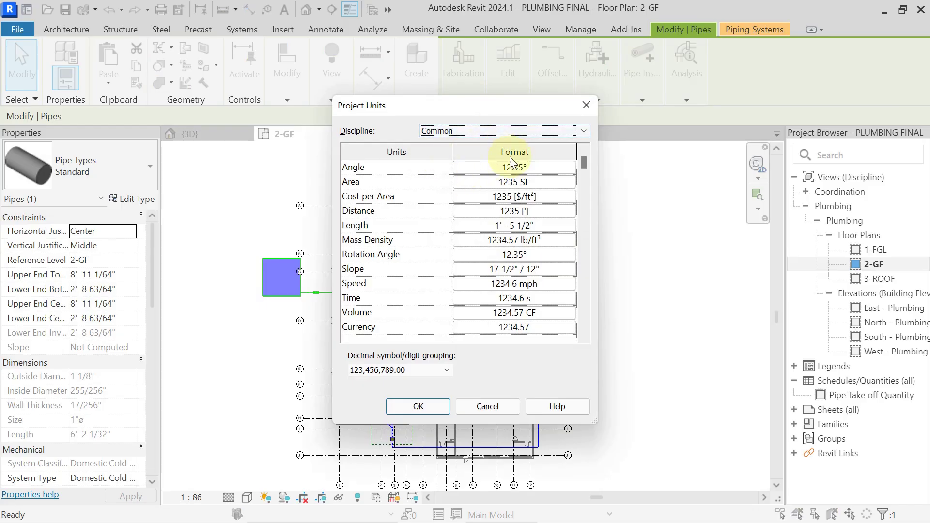
{"action": "left_click", "coordinate": [490, 226]}
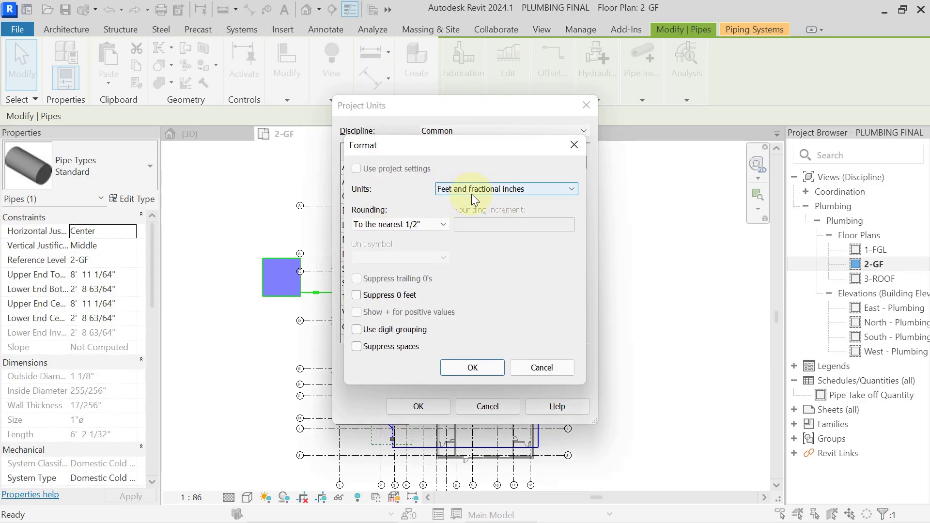
{"action": "left_click", "coordinate": [546, 184]}
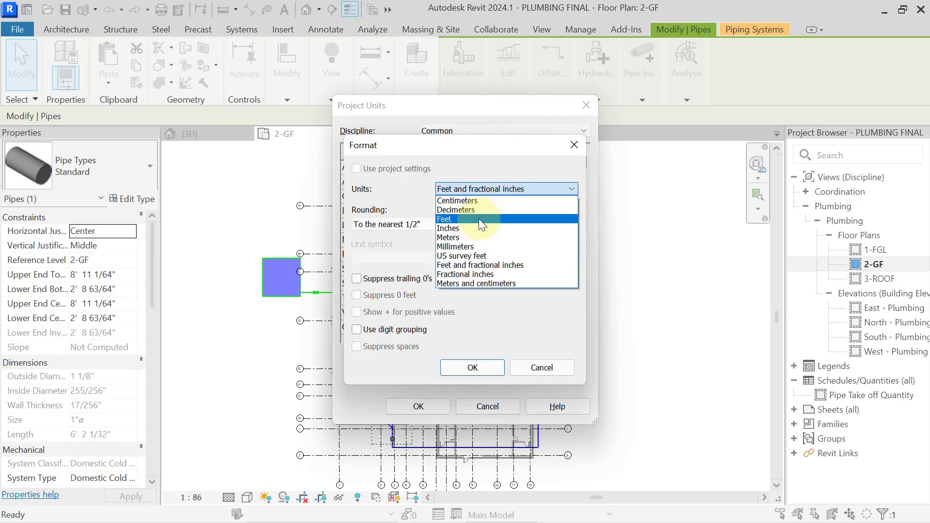
{"action": "left_click", "coordinate": [479, 219]}
{"action": "left_click", "coordinate": [406, 256]}
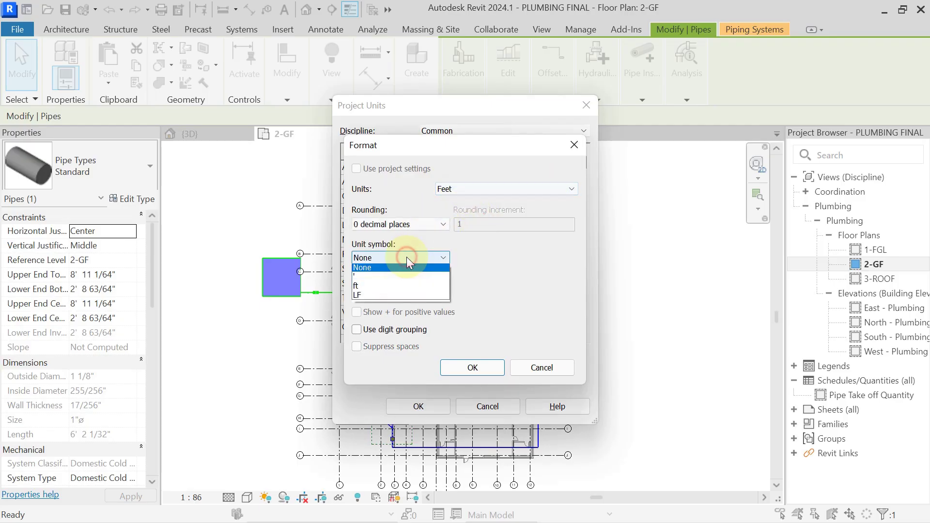
{"action": "left_click", "coordinate": [360, 288]}
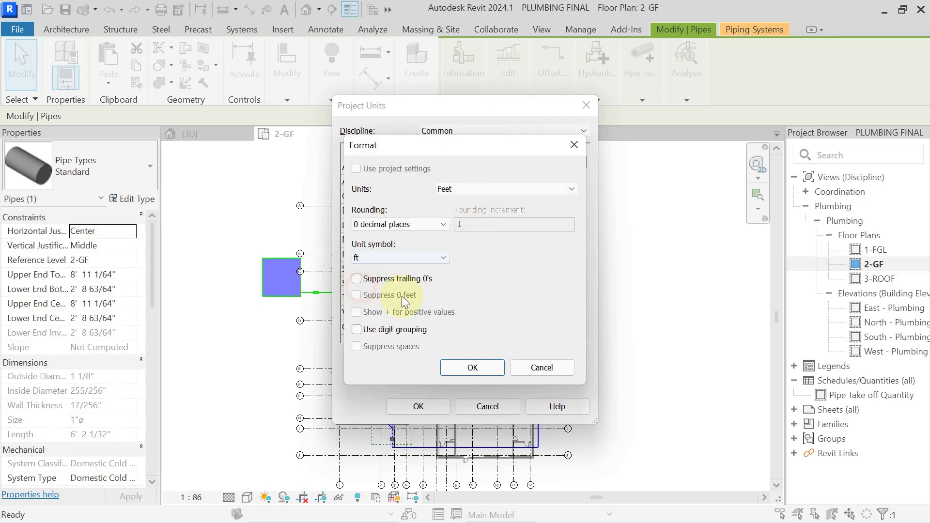
{"action": "left_click", "coordinate": [472, 367]}
{"action": "left_click", "coordinate": [418, 406]}
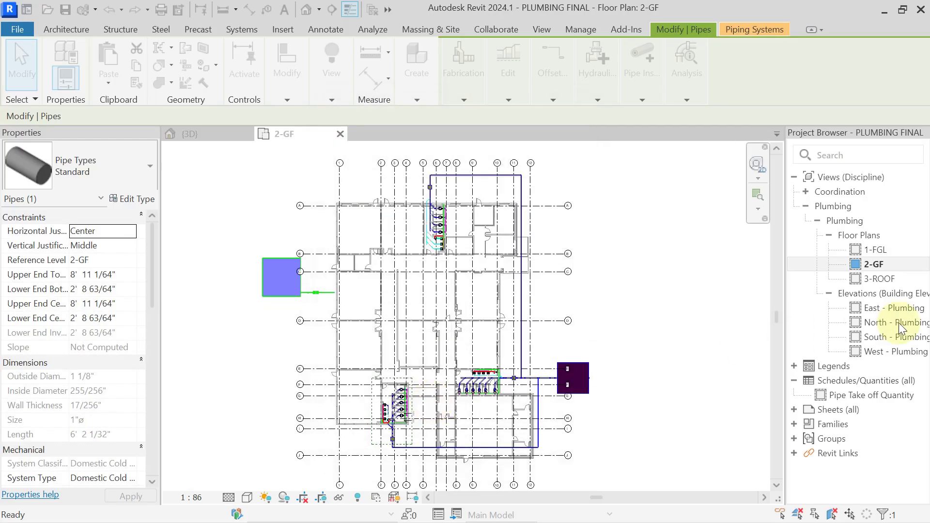
{"action": "key", "text": "Escape"}
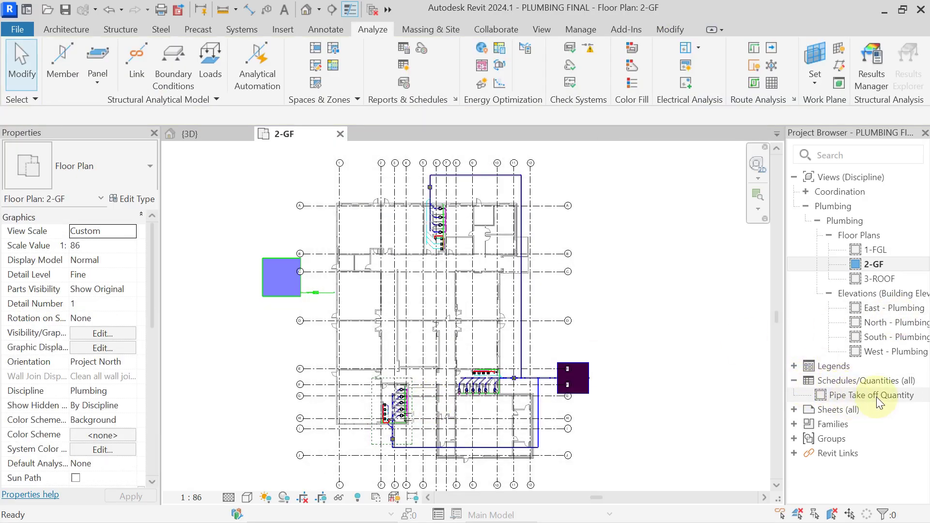
Step: Reopen the Pipe Take off Quantity schedule, examine the length totals in feet for each system and size, and return to its start
{"action": "double_click", "coordinate": [867, 396]}
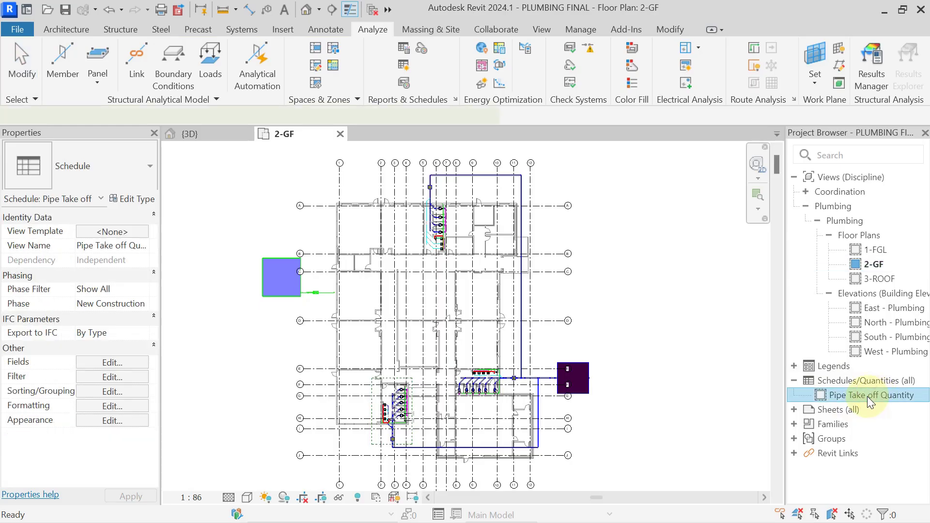
{"action": "scroll", "coordinate": [222, 238], "scroll_direction": "down", "scroll_amount": 15}
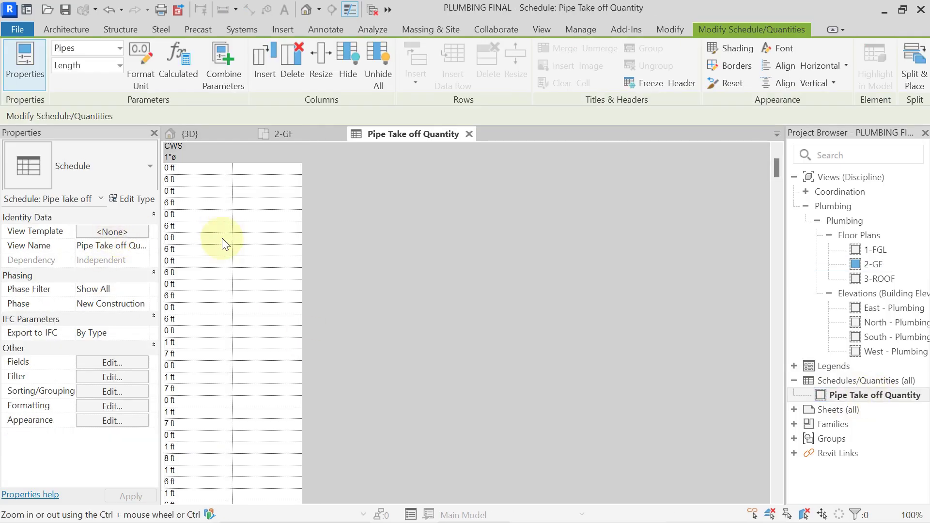
{"action": "scroll", "coordinate": [187, 215], "scroll_direction": "down", "scroll_amount": 10}
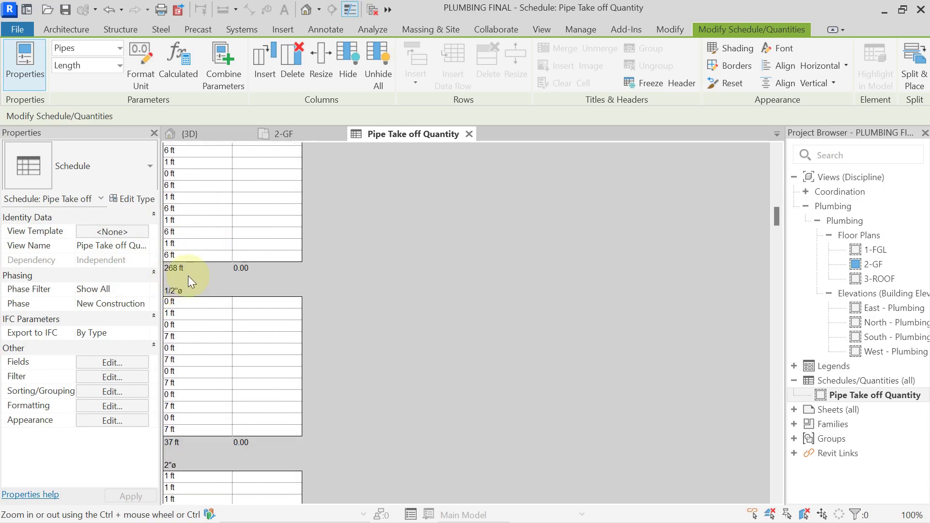
{"action": "scroll", "coordinate": [187, 277], "scroll_direction": "down", "scroll_amount": 2}
{"action": "scroll", "coordinate": [189, 251], "scroll_direction": "down", "scroll_amount": 7}
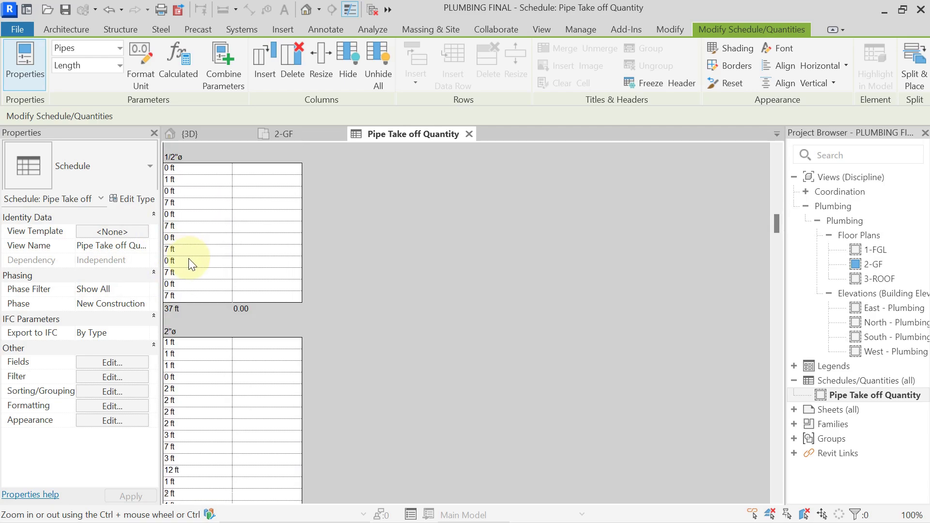
{"action": "scroll", "coordinate": [178, 184], "scroll_direction": "down", "scroll_amount": 10}
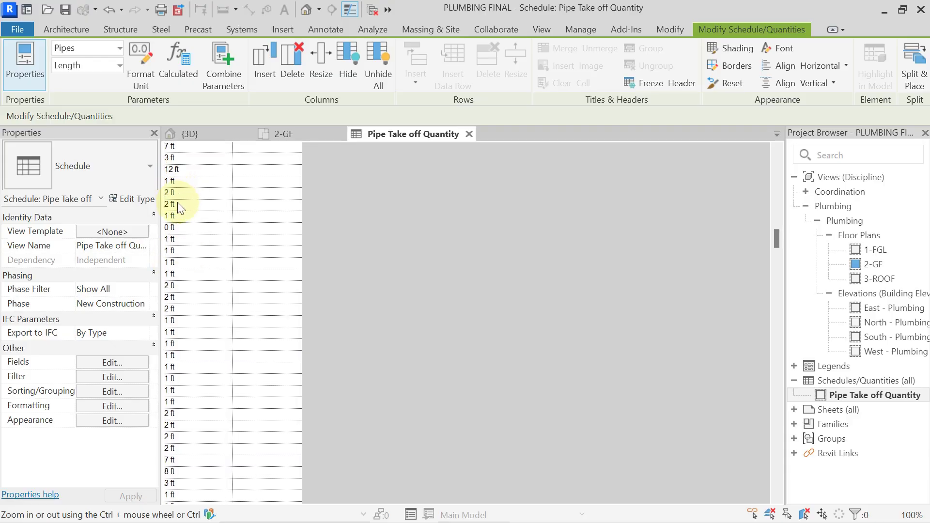
{"action": "scroll", "coordinate": [190, 281], "scroll_direction": "down", "scroll_amount": 3}
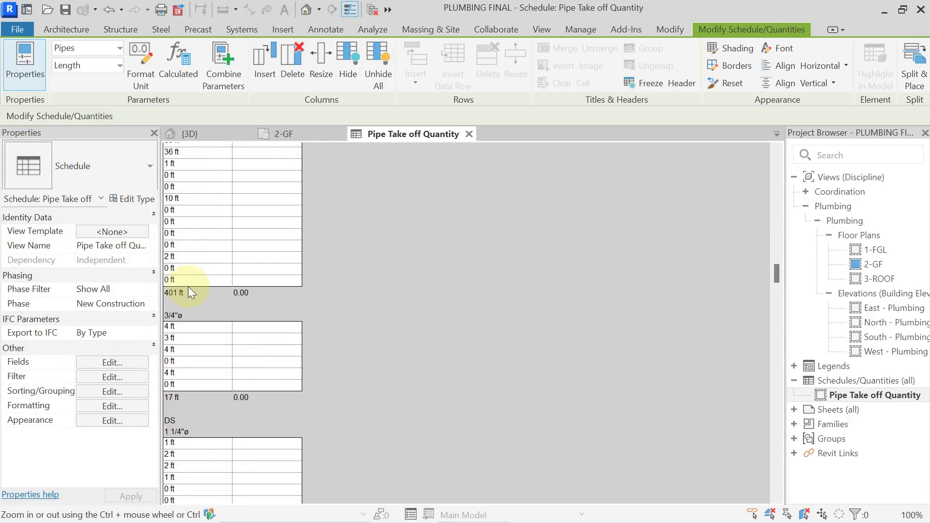
{"action": "scroll", "coordinate": [211, 297], "scroll_direction": "down", "scroll_amount": 5}
{"action": "scroll", "coordinate": [216, 296], "scroll_direction": "up", "scroll_amount": 2}
{"action": "scroll", "coordinate": [220, 295], "scroll_direction": "down", "scroll_amount": 10}
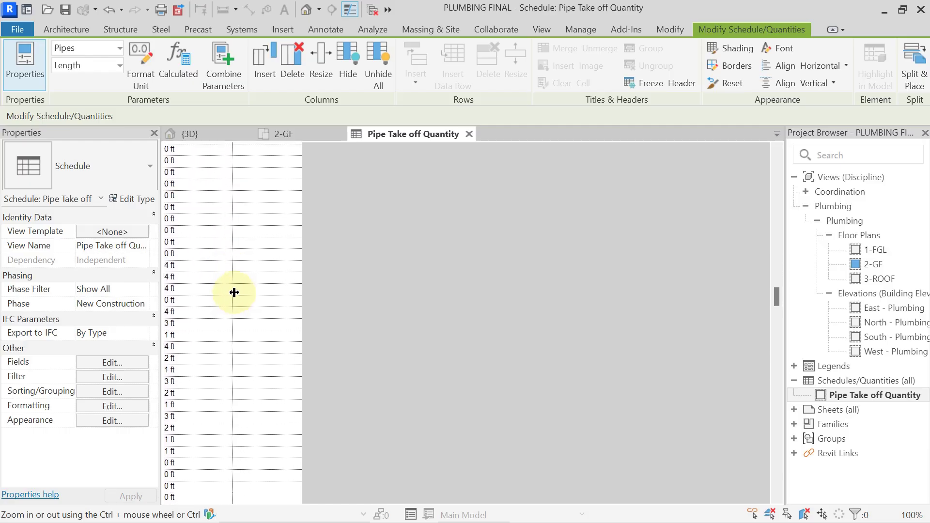
{"action": "scroll", "coordinate": [234, 292], "scroll_direction": "down", "scroll_amount": 10}
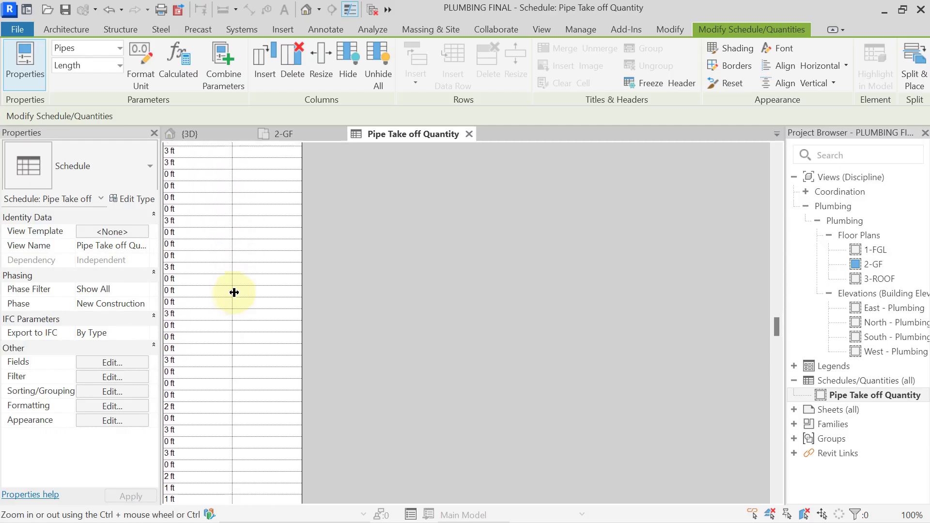
{"action": "scroll", "coordinate": [234, 292], "scroll_direction": "down", "scroll_amount": 10}
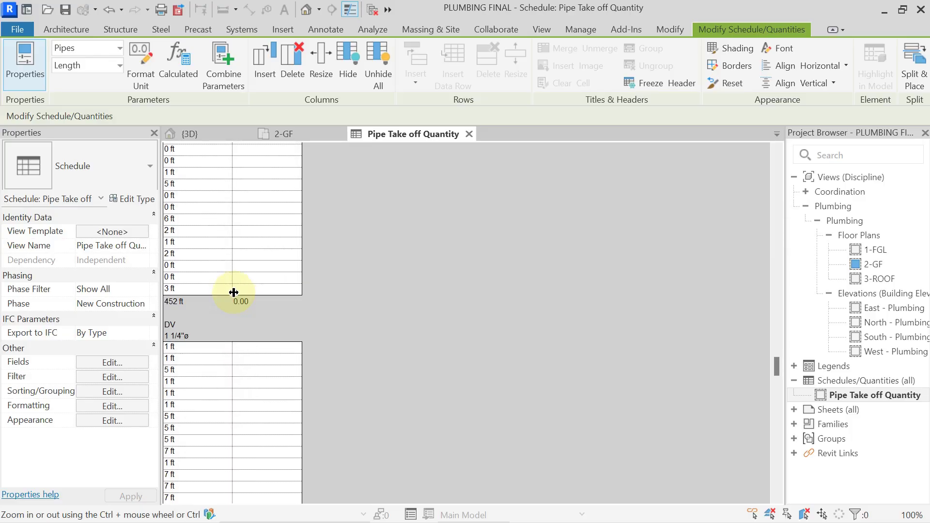
{"action": "scroll", "coordinate": [194, 254], "scroll_direction": "down", "scroll_amount": 10}
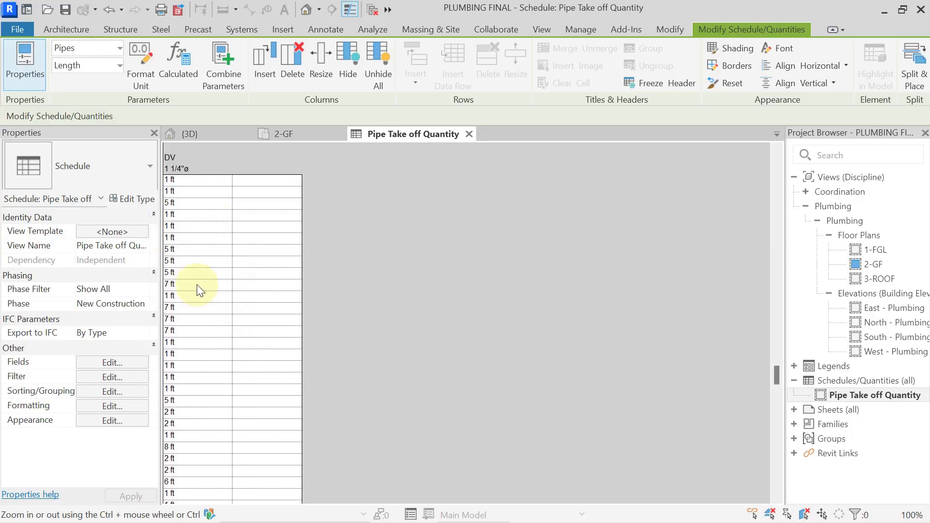
{"action": "scroll", "coordinate": [196, 283], "scroll_direction": "down", "scroll_amount": 10}
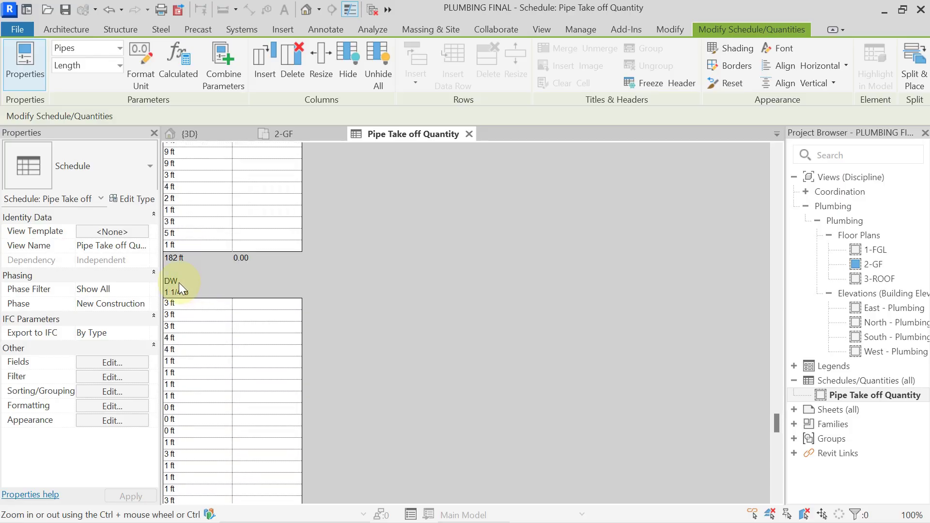
{"action": "scroll", "coordinate": [185, 320], "scroll_direction": "down", "scroll_amount": 10}
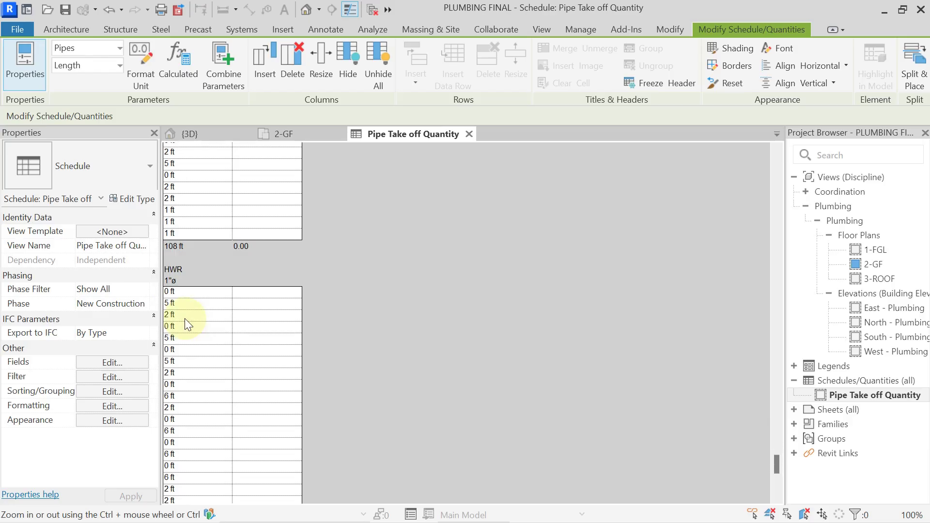
{"action": "left_click_drag", "start_coordinate": [780, 469], "coordinate": [772, 148]}
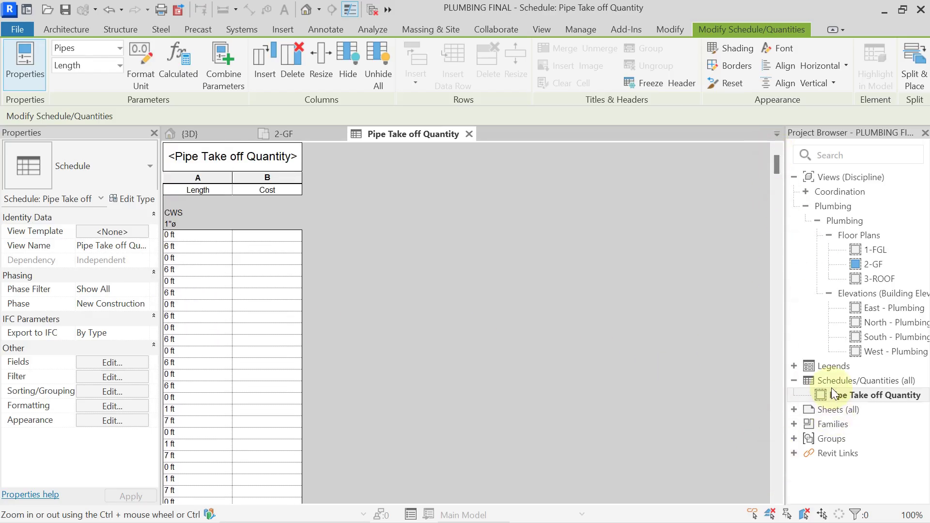
Step: Close the schedule and return to the restroom piping in the 2-GF floor plan
{"action": "left_click", "coordinate": [469, 134]}
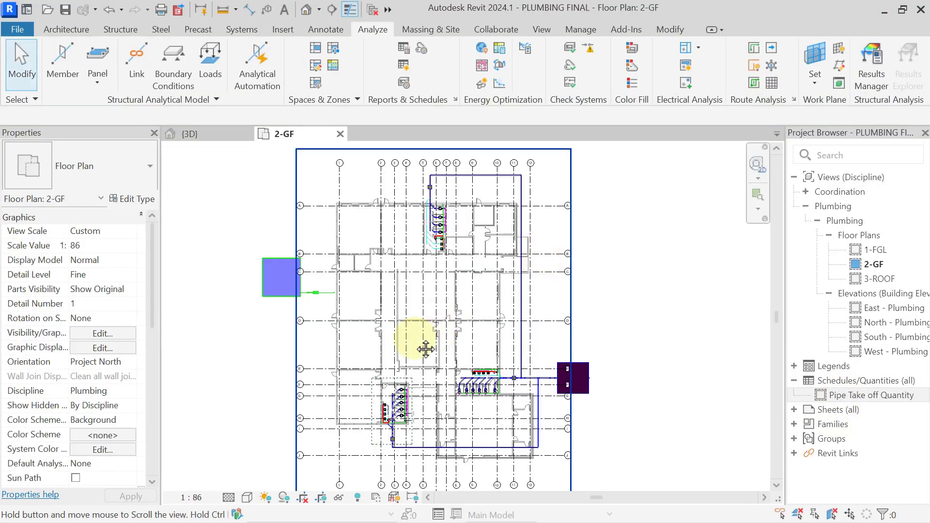
{"action": "scroll", "coordinate": [400, 402], "scroll_direction": "up", "scroll_amount": 10}
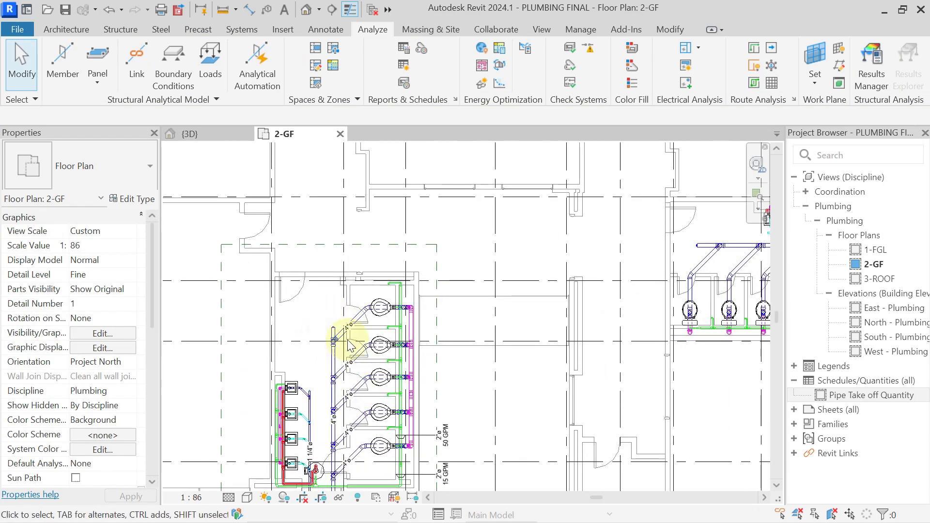
Step: Examine the PVC bend fitting beside the uppermost toilet in the restroom, and return to the overall ground floor plan
{"action": "scroll", "coordinate": [368, 310], "scroll_direction": "up", "scroll_amount": 4}
{"action": "scroll", "coordinate": [369, 320], "scroll_direction": "up", "scroll_amount": 4}
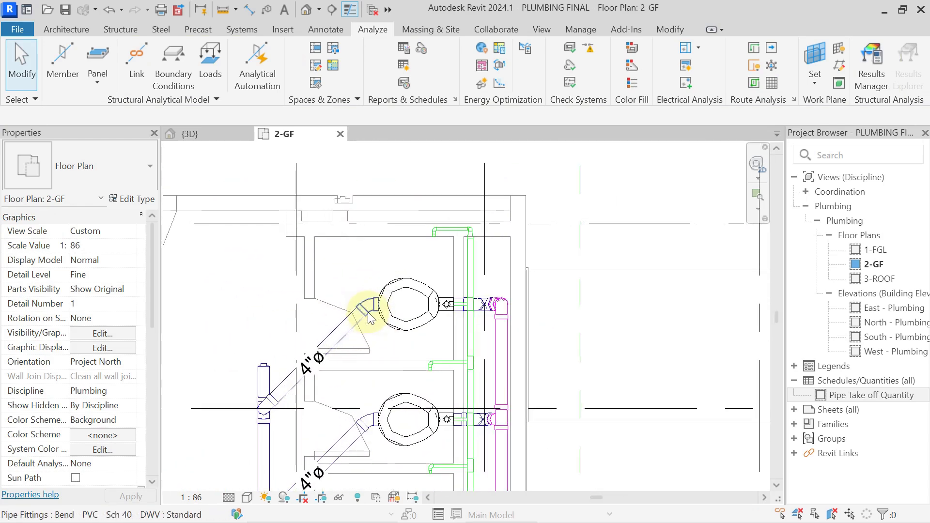
{"action": "left_click", "coordinate": [370, 317]}
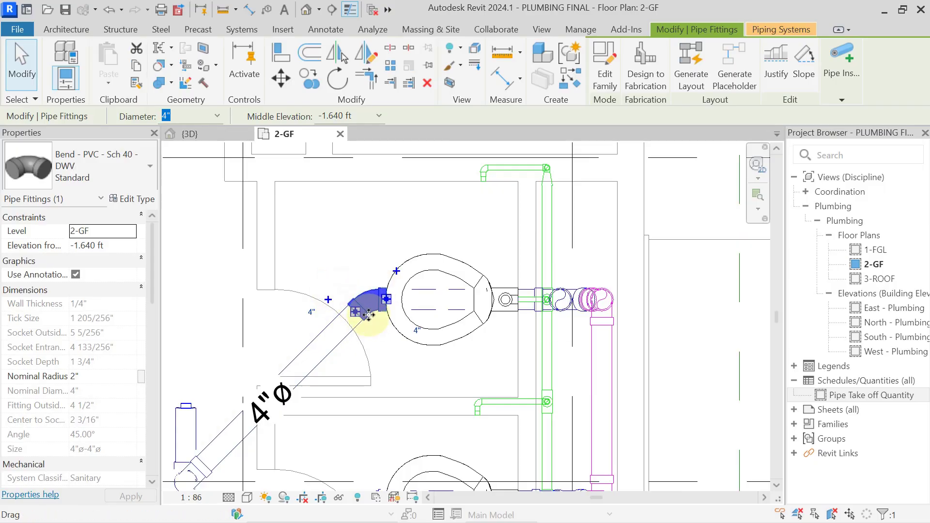
{"action": "key", "text": "Escape"}
{"action": "scroll", "coordinate": [394, 339], "scroll_direction": "down", "scroll_amount": 3}
{"action": "scroll", "coordinate": [348, 313], "scroll_direction": "down", "scroll_amount": 5}
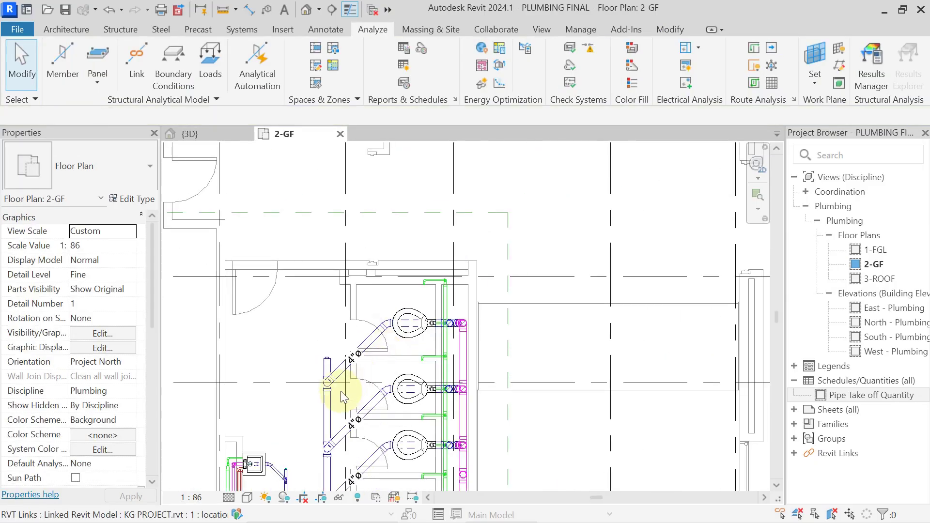
{"action": "scroll", "coordinate": [347, 314], "scroll_direction": "down", "scroll_amount": 5}
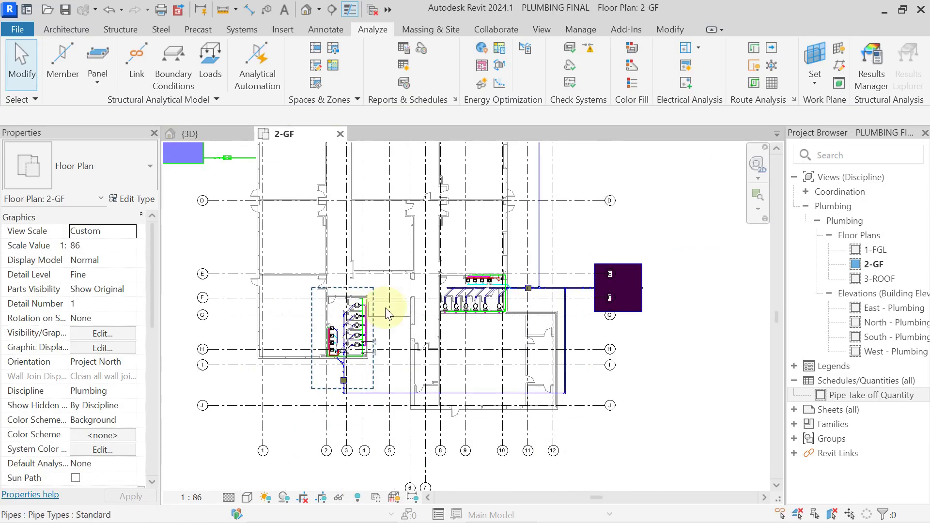
{"action": "middle_click_drag", "start_coordinate": [381, 283], "coordinate": [397, 311]}
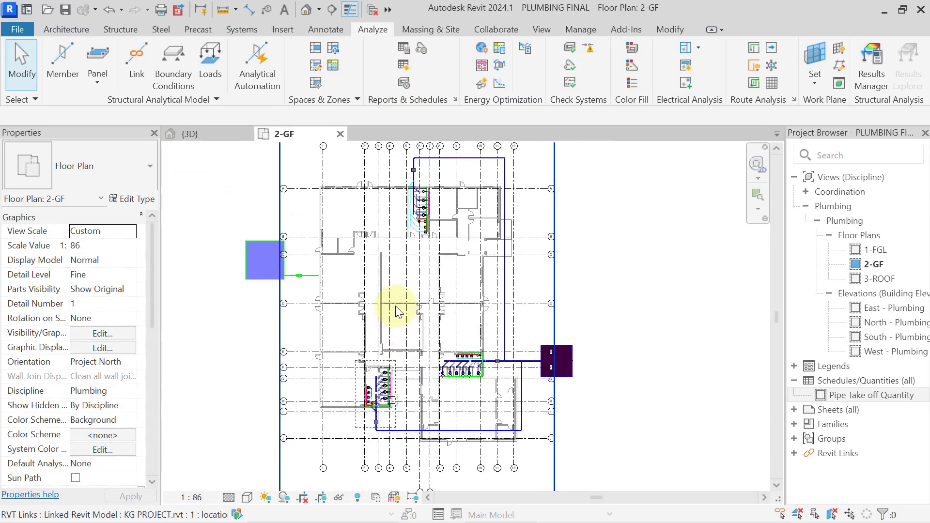
Step: Create a new building-component schedule for the Pipe Fittings category, keeping the name Pipe Fitting Schedule and the New Construction phase
{"action": "left_click", "coordinate": [404, 65]}
{"action": "left_click", "coordinate": [342, 265]}
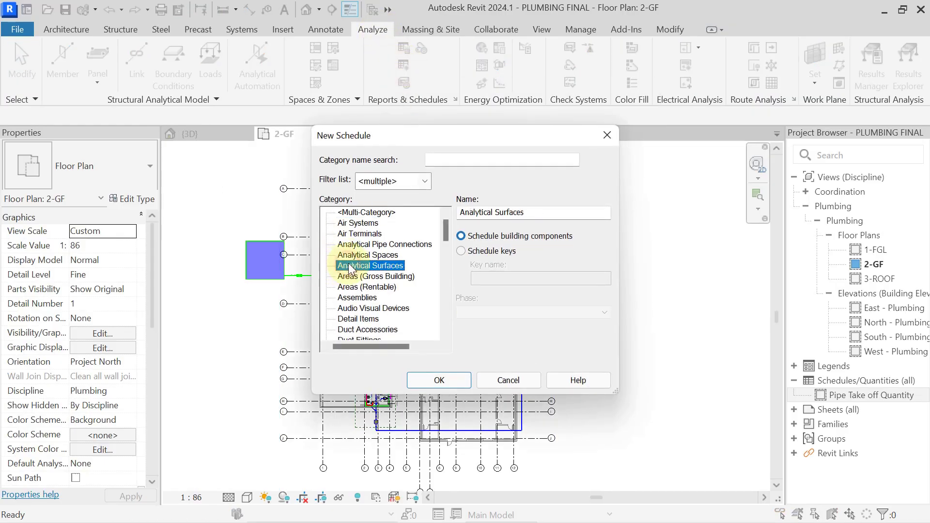
{"action": "key", "text": "p"}
{"action": "scroll", "coordinate": [395, 269], "scroll_direction": "down", "scroll_amount": 2}
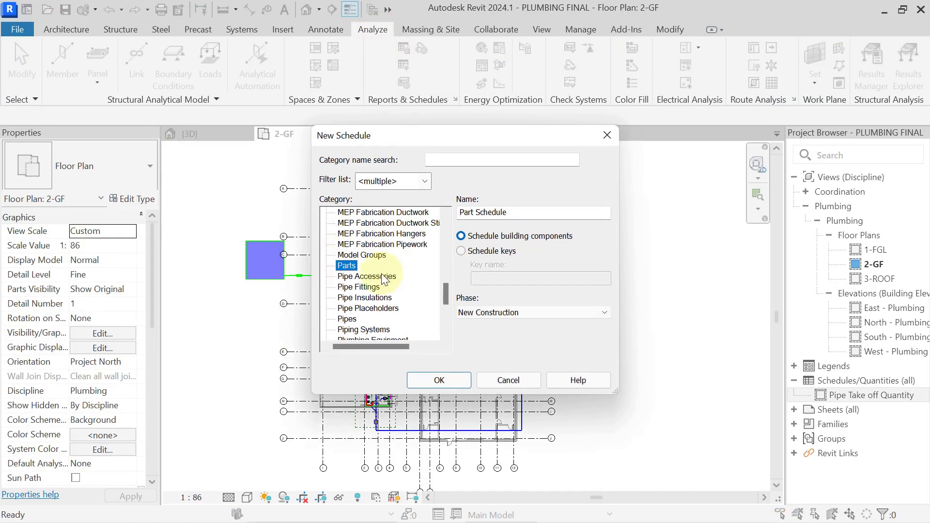
{"action": "left_click", "coordinate": [368, 287]}
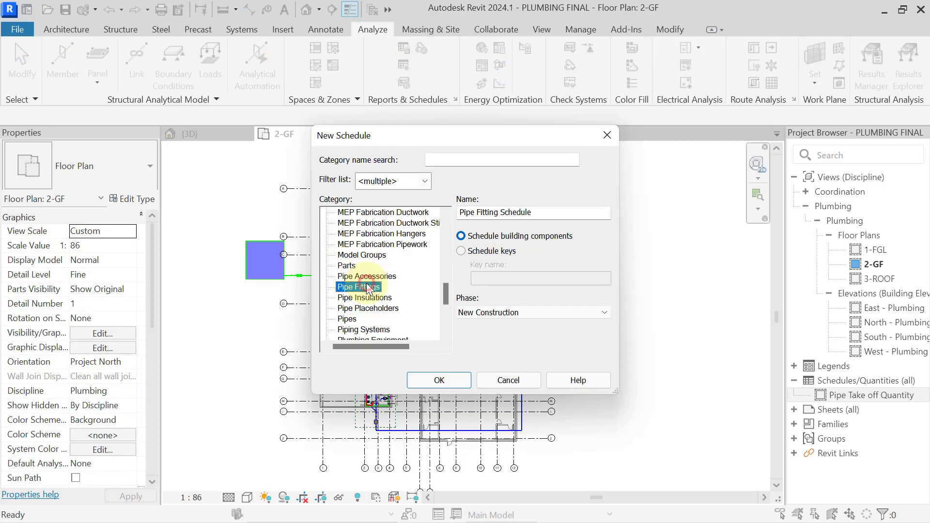
{"action": "left_click", "coordinate": [534, 215]}
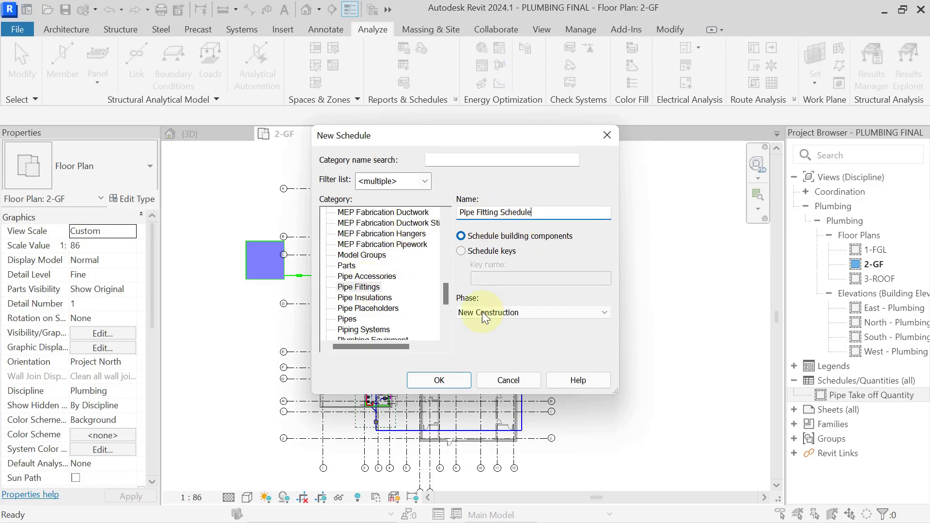
{"action": "left_click", "coordinate": [442, 379]}
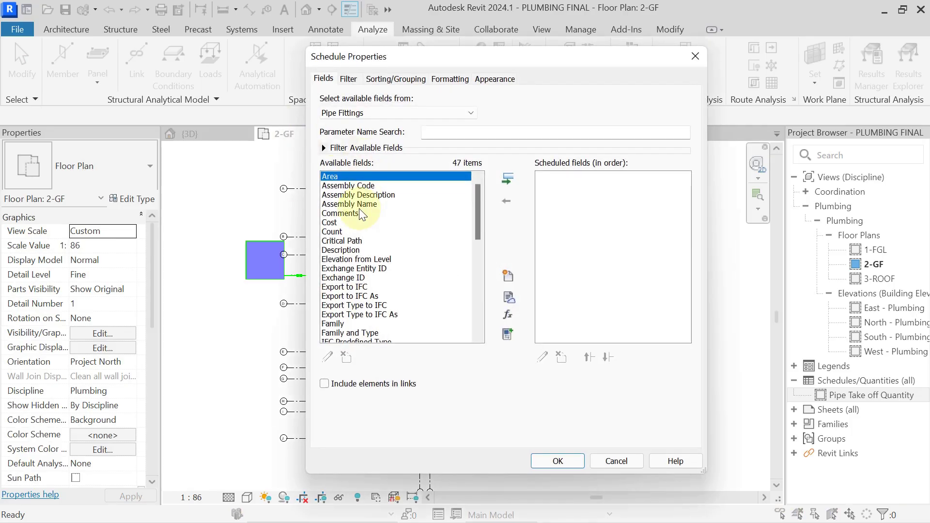
Step: Add the Family and Size fields, in that order, to the scheduled fields of the pipe fitting schedule
{"action": "left_click", "coordinate": [352, 215]}
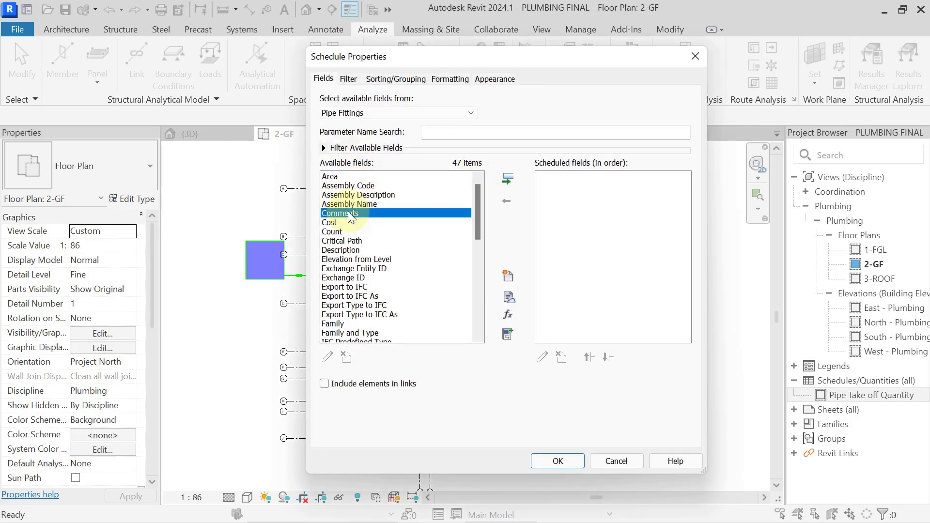
{"action": "key", "text": "f"}
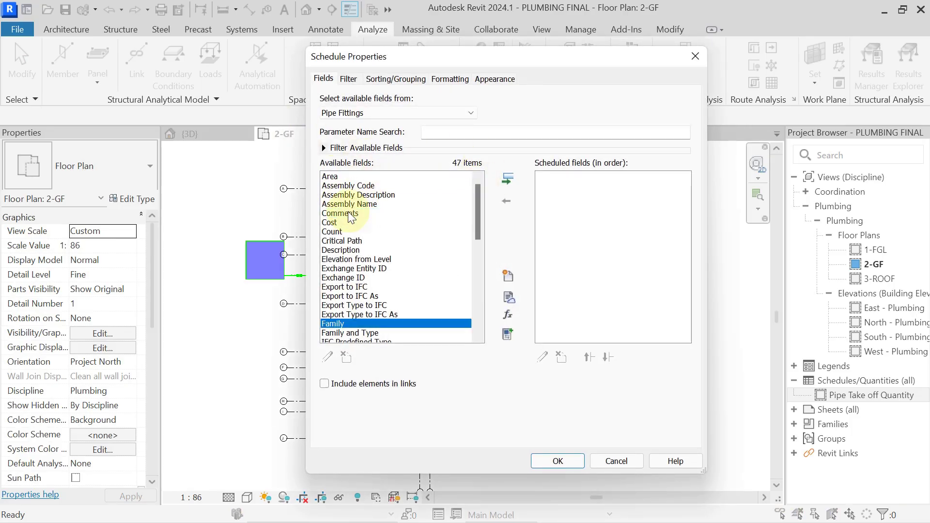
{"action": "scroll", "coordinate": [363, 240], "scroll_direction": "down", "scroll_amount": 1}
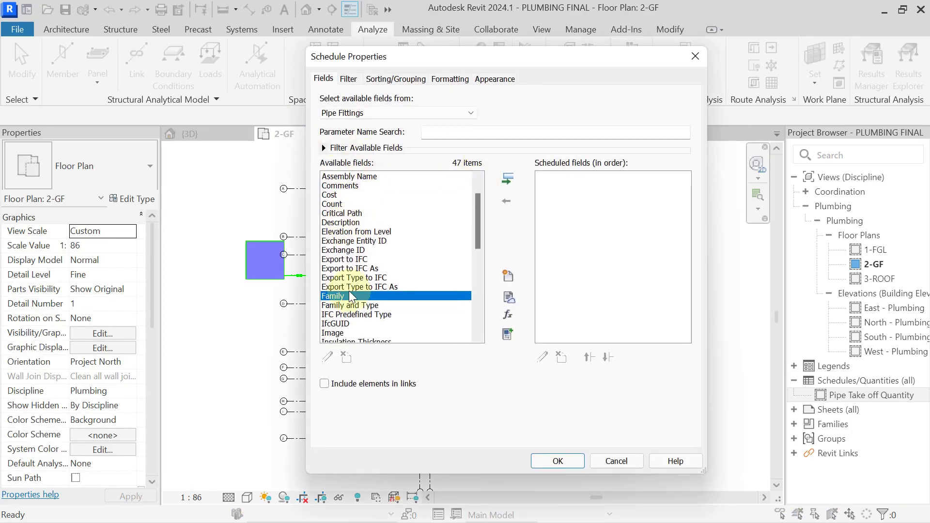
{"action": "left_click", "coordinate": [507, 179]}
{"action": "scroll", "coordinate": [352, 321], "scroll_direction": "down", "scroll_amount": 1}
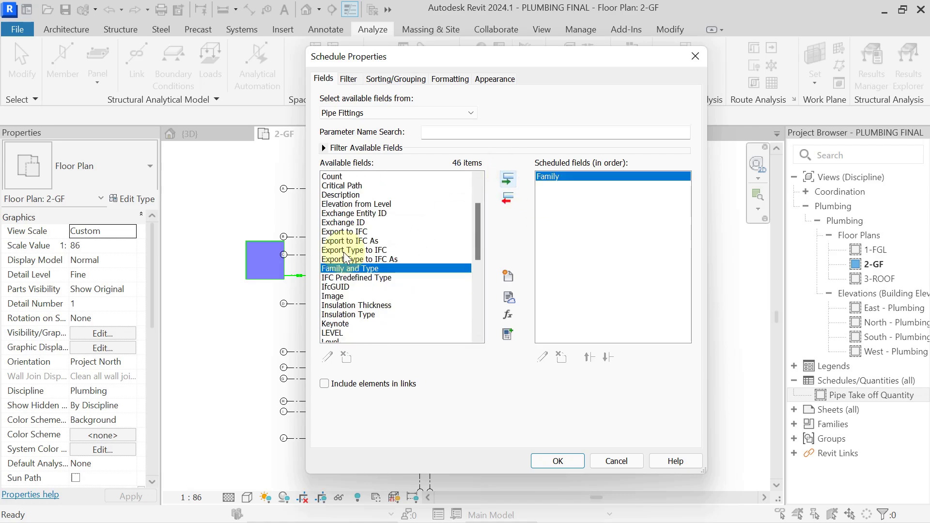
{"action": "left_click", "coordinate": [347, 278]}
{"action": "key", "text": "s"}
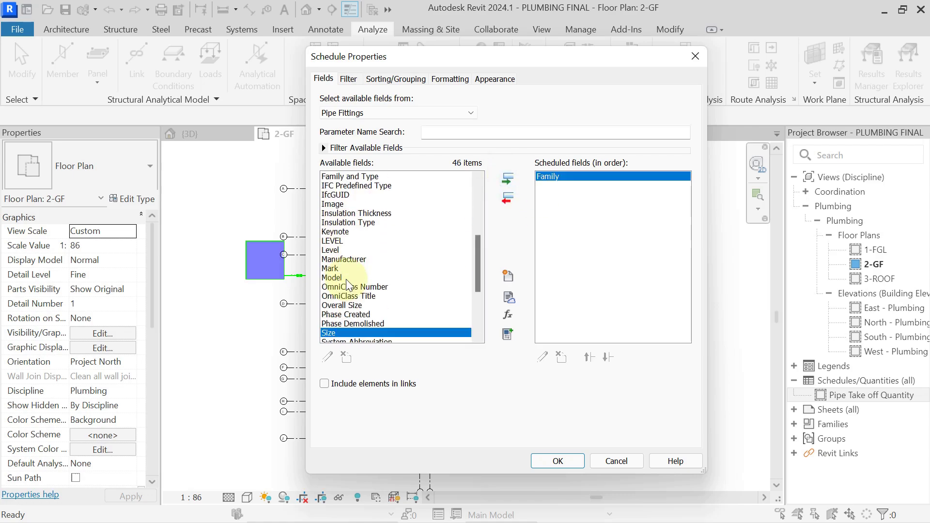
{"action": "left_click", "coordinate": [507, 179]}
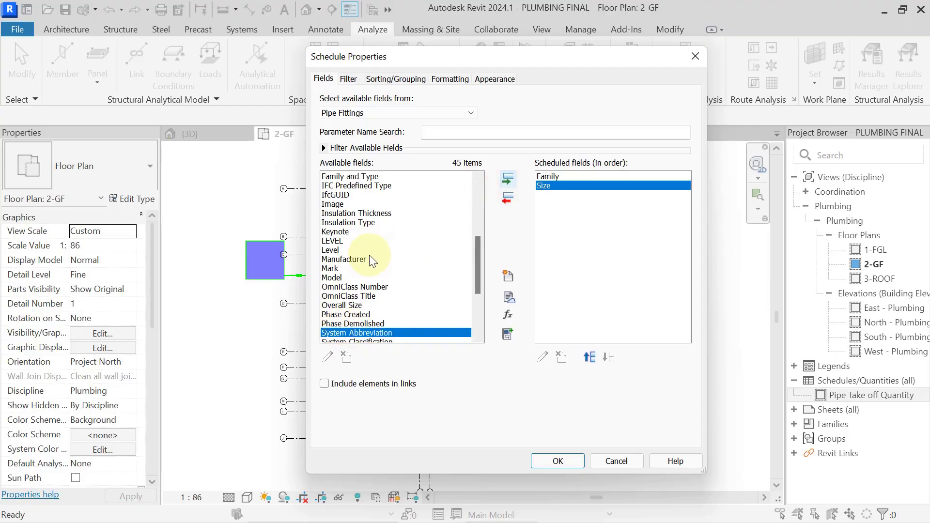
Step: Add the Count and Cost fields after Size in the scheduled fields list
{"action": "scroll", "coordinate": [363, 257], "scroll_direction": "down", "scroll_amount": 2}
{"action": "left_click", "coordinate": [347, 296]}
{"action": "key", "text": "c"}
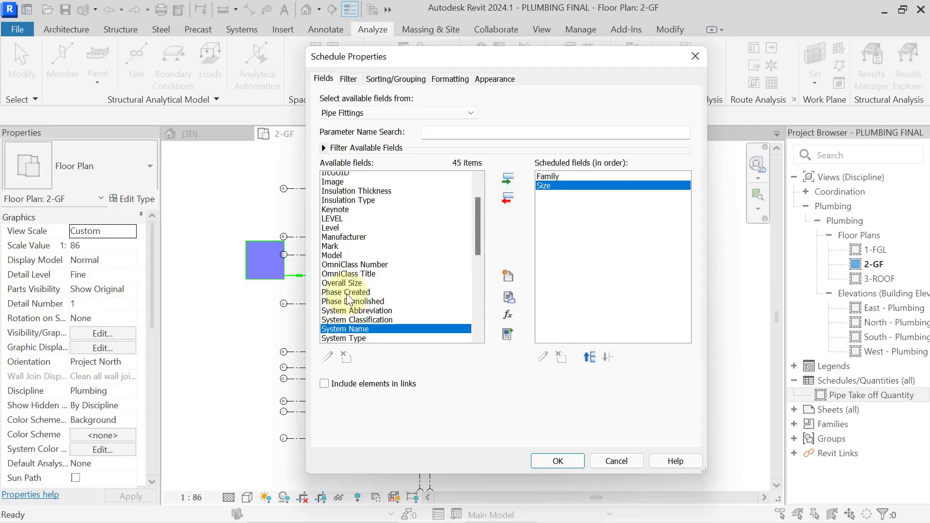
{"action": "left_click", "coordinate": [338, 195]}
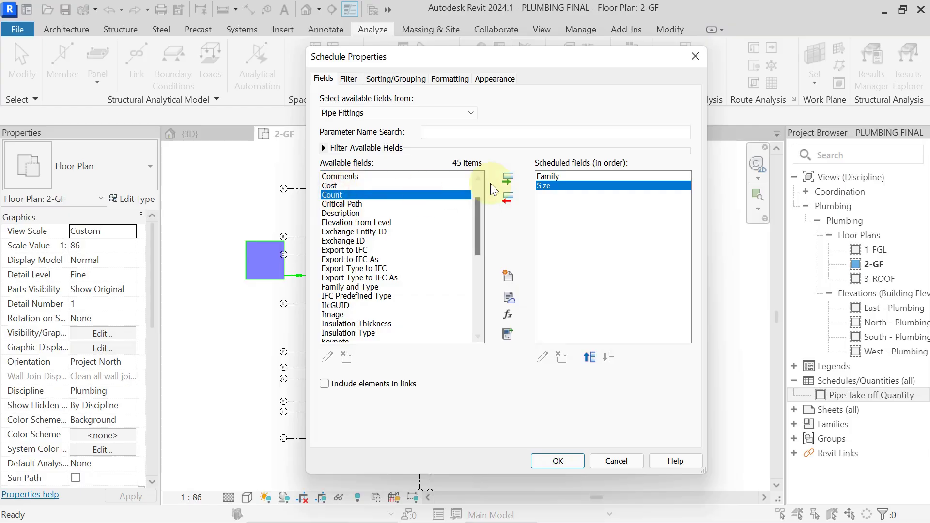
{"action": "left_click", "coordinate": [507, 179]}
{"action": "left_click", "coordinate": [408, 186]}
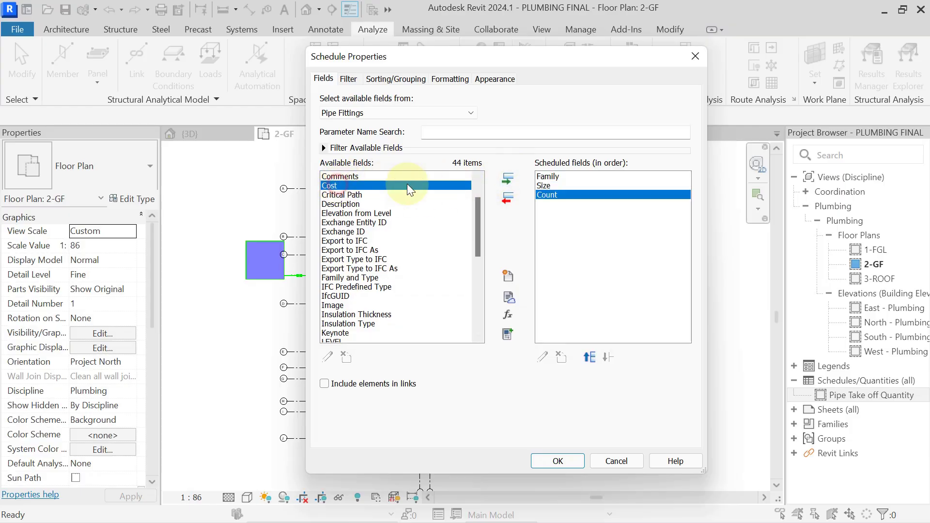
{"action": "left_click", "coordinate": [507, 179]}
Step: Generate the pipe fitting schedule and widen its Family and Size columns so their full text fits
{"action": "left_click", "coordinate": [556, 461]}
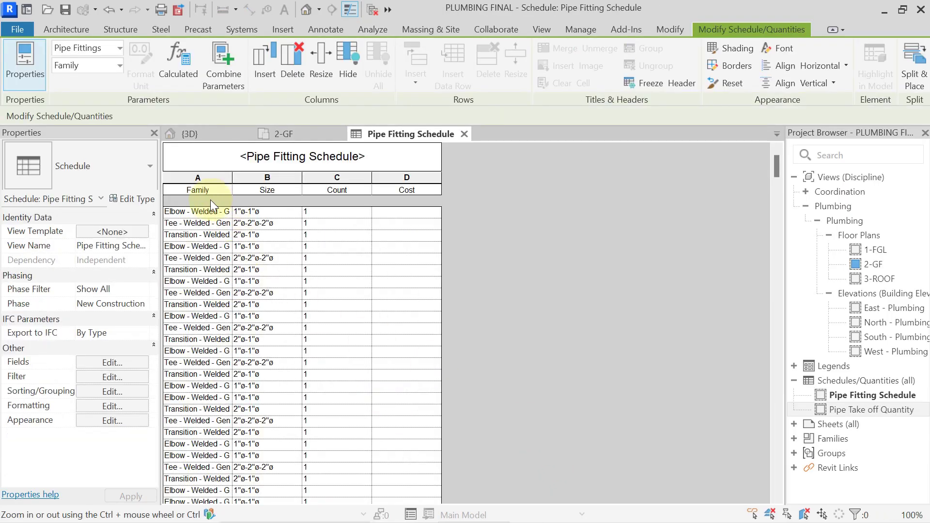
{"action": "left_click_drag", "start_coordinate": [231, 183], "coordinate": [271, 184]}
{"action": "left_click_drag", "start_coordinate": [368, 179], "coordinate": [369, 179]}
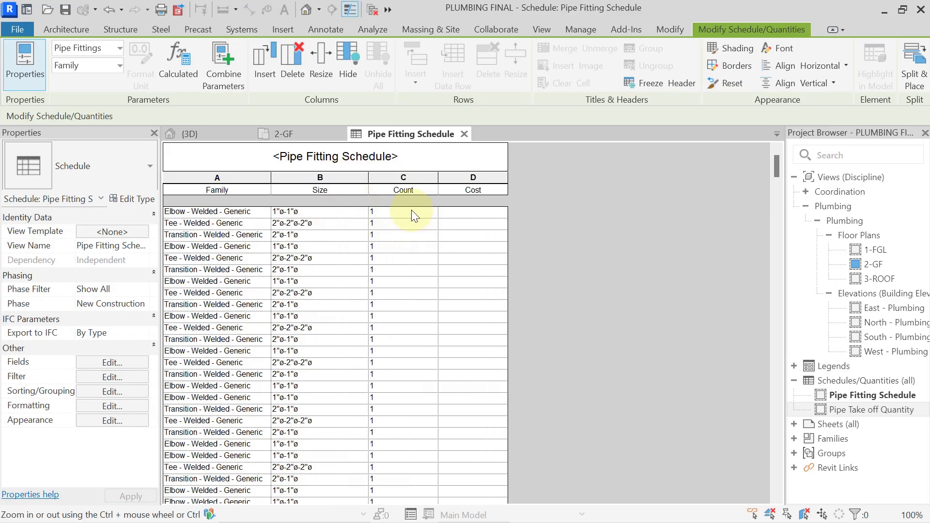
Step: Sort the fitting schedule by Family in ascending order, with a header and a blank line for each group
{"action": "left_click", "coordinate": [96, 392]}
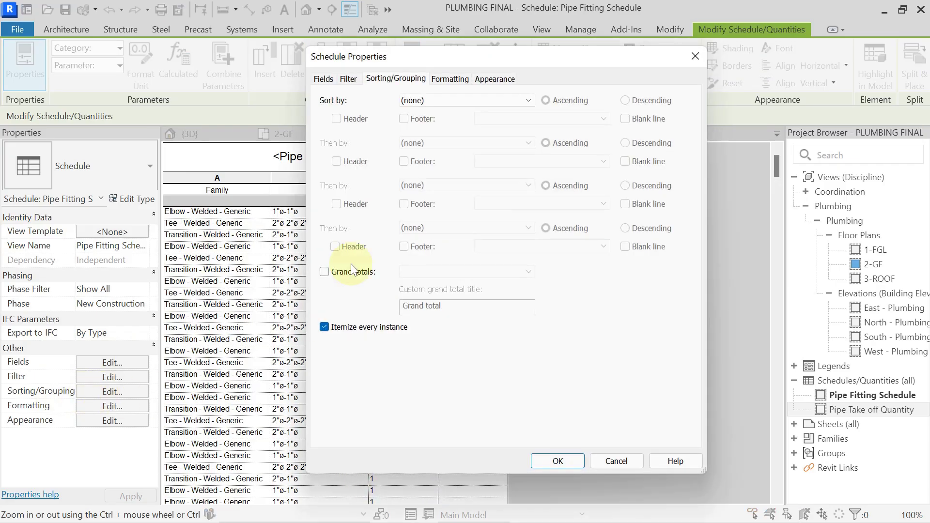
{"action": "left_click", "coordinate": [429, 101]}
{"action": "left_click", "coordinate": [426, 112]}
{"action": "left_click", "coordinate": [336, 119]}
{"action": "left_click", "coordinate": [625, 119]}
{"action": "left_click", "coordinate": [558, 461]}
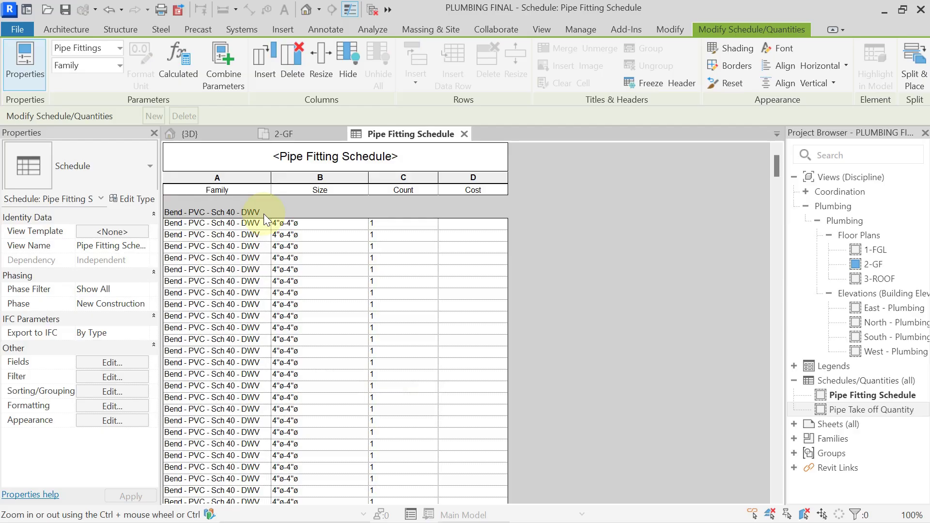
Step: Examine the fitting schedule's family groups, from bends and elbows through tees and transitions, and return to its start
{"action": "scroll", "coordinate": [306, 222], "scroll_direction": "down", "scroll_amount": 10}
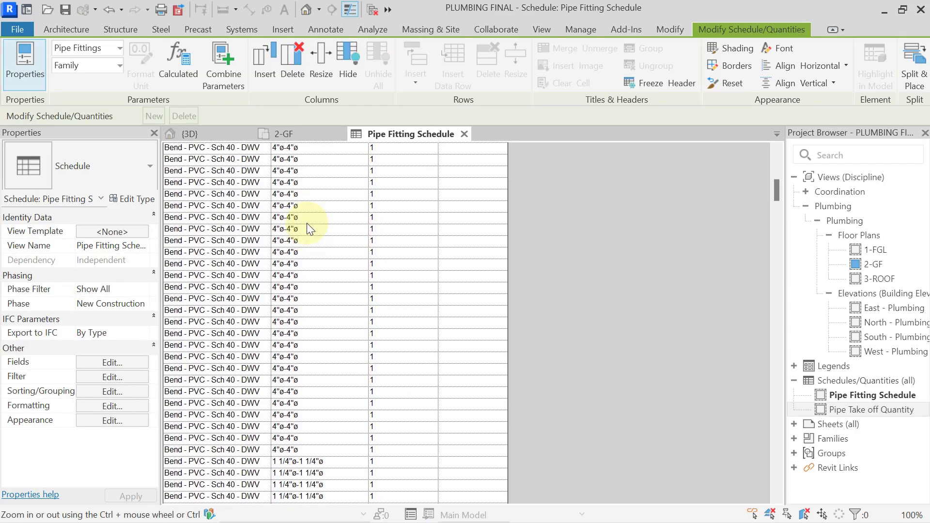
{"action": "scroll", "coordinate": [307, 224], "scroll_direction": "down", "scroll_amount": 10}
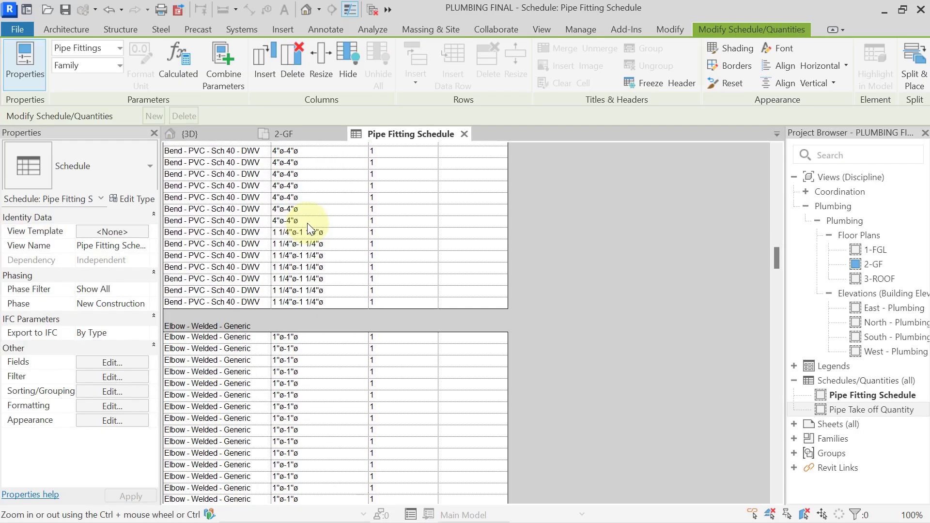
{"action": "scroll", "coordinate": [256, 225], "scroll_direction": "down", "scroll_amount": 5}
{"action": "scroll", "coordinate": [275, 221], "scroll_direction": "up", "scroll_amount": 3}
{"action": "scroll", "coordinate": [324, 289], "scroll_direction": "down", "scroll_amount": 6}
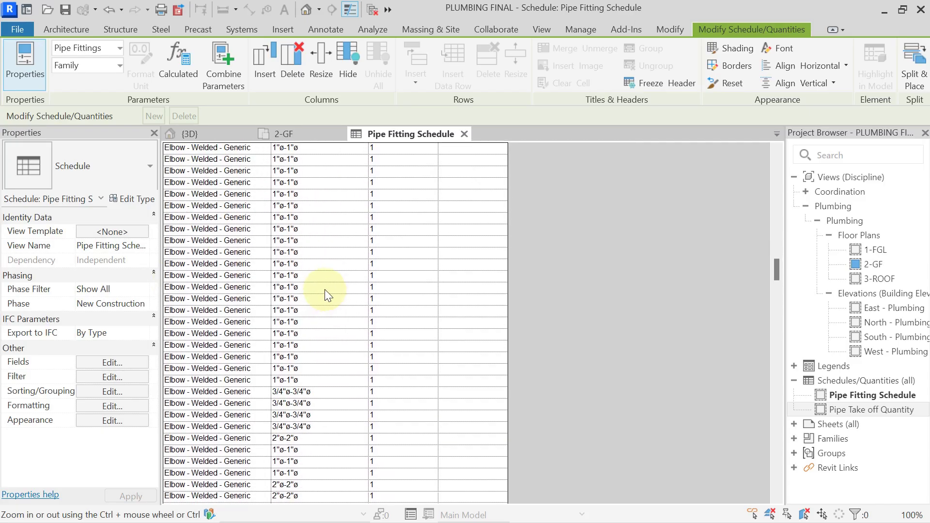
{"action": "scroll", "coordinate": [324, 286], "scroll_direction": "down", "scroll_amount": 10}
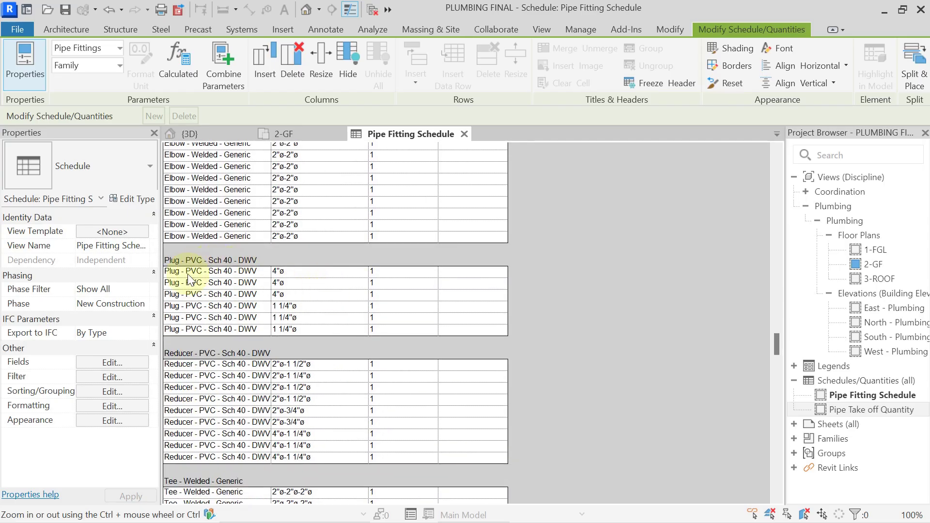
{"action": "scroll", "coordinate": [194, 301], "scroll_direction": "down", "scroll_amount": 6}
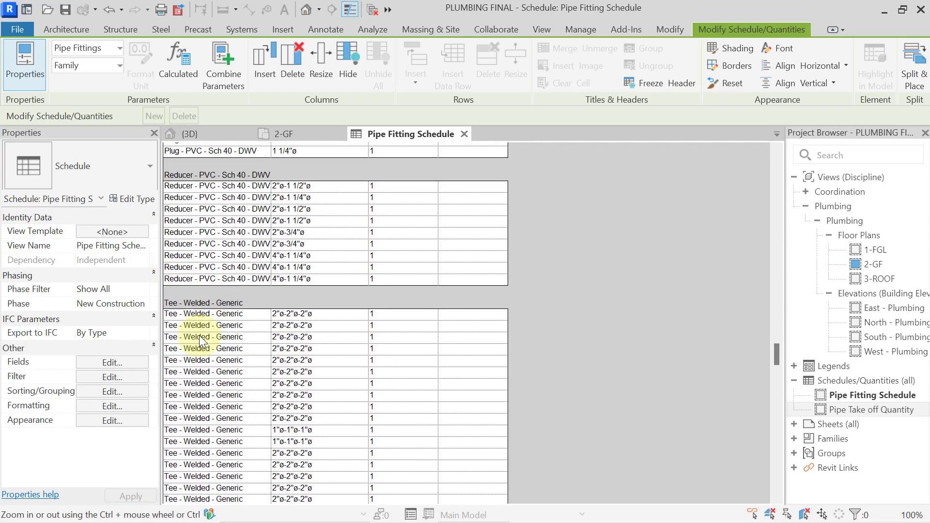
{"action": "scroll", "coordinate": [176, 287], "scroll_direction": "down", "scroll_amount": 12}
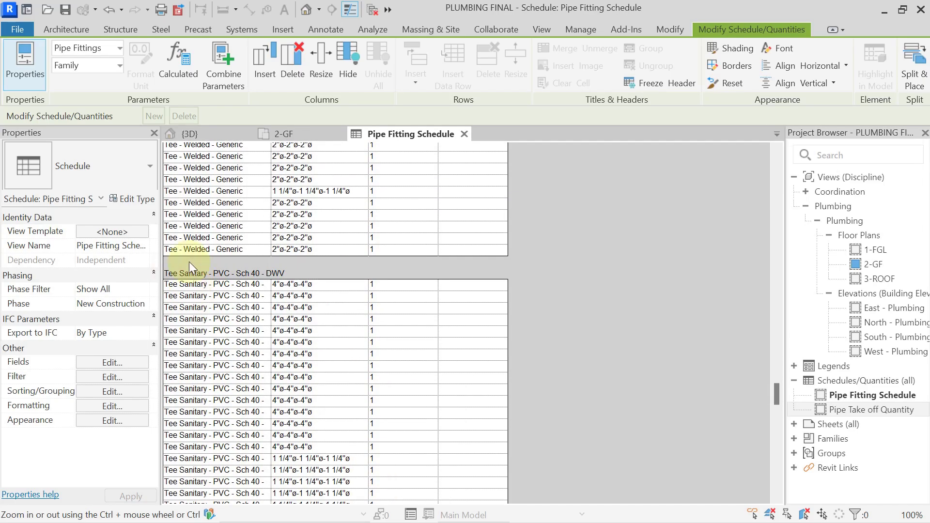
{"action": "scroll", "coordinate": [201, 274], "scroll_direction": "down", "scroll_amount": 15}
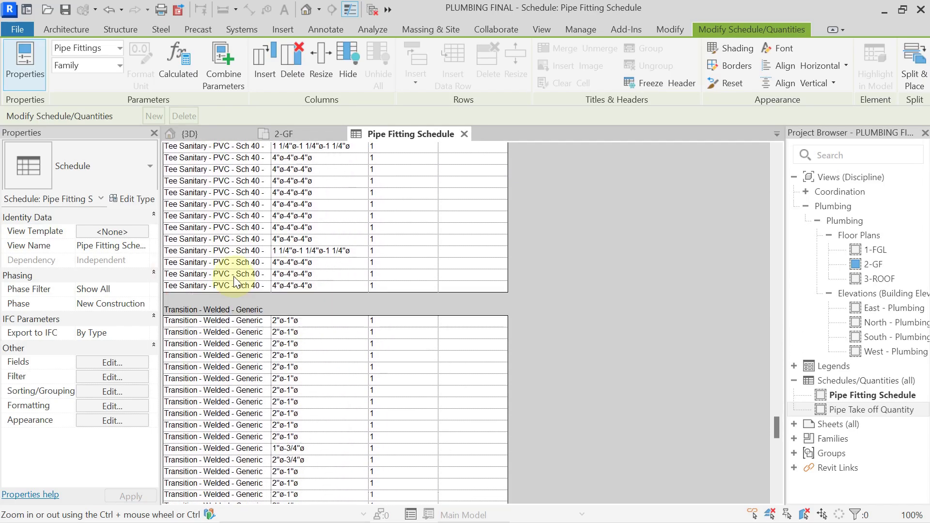
{"action": "left_click_drag", "start_coordinate": [773, 446], "coordinate": [761, 164]}
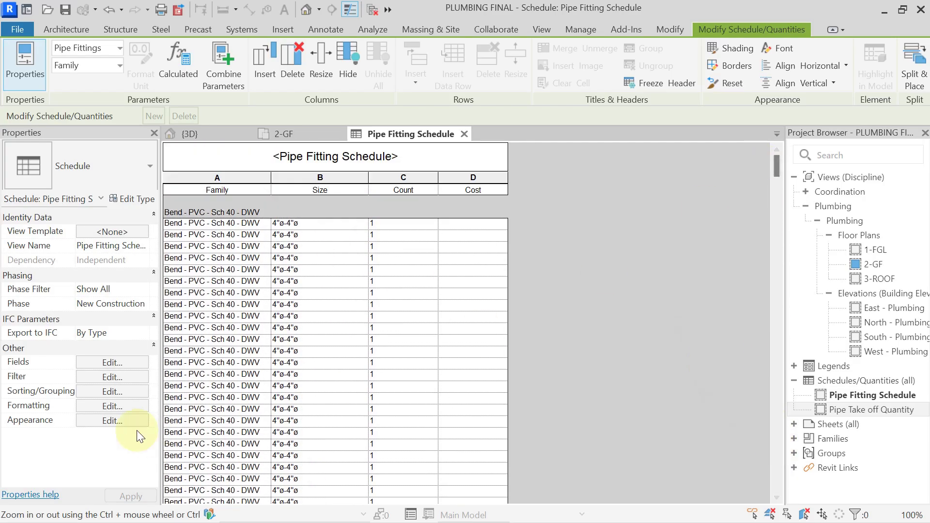
Step: Add a second ascending sort level by Size to the fitting schedule, with a header, a Totals only footer and a blank line
{"action": "left_click", "coordinate": [118, 393]}
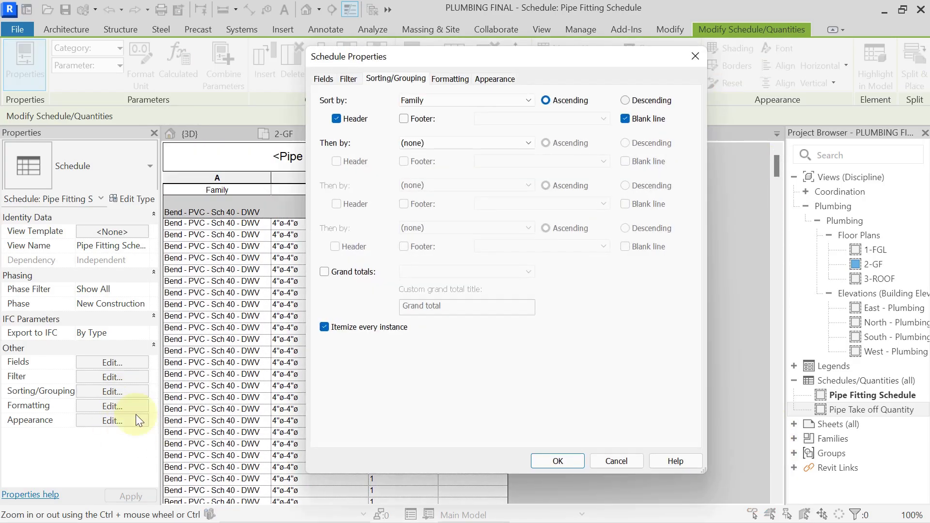
{"action": "left_click", "coordinate": [429, 143]}
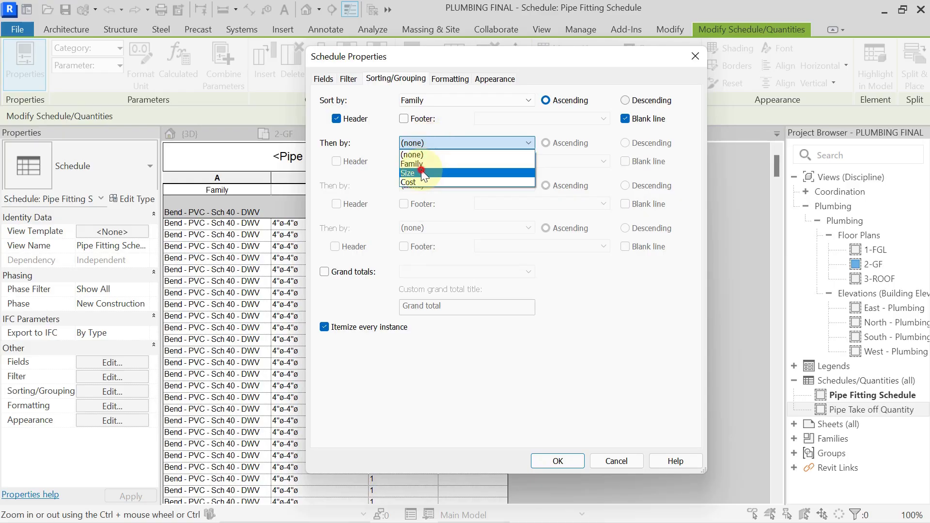
{"action": "left_click", "coordinate": [420, 164]}
{"action": "left_click", "coordinate": [340, 161]}
{"action": "left_click", "coordinate": [403, 162]}
{"action": "left_click", "coordinate": [535, 164]}
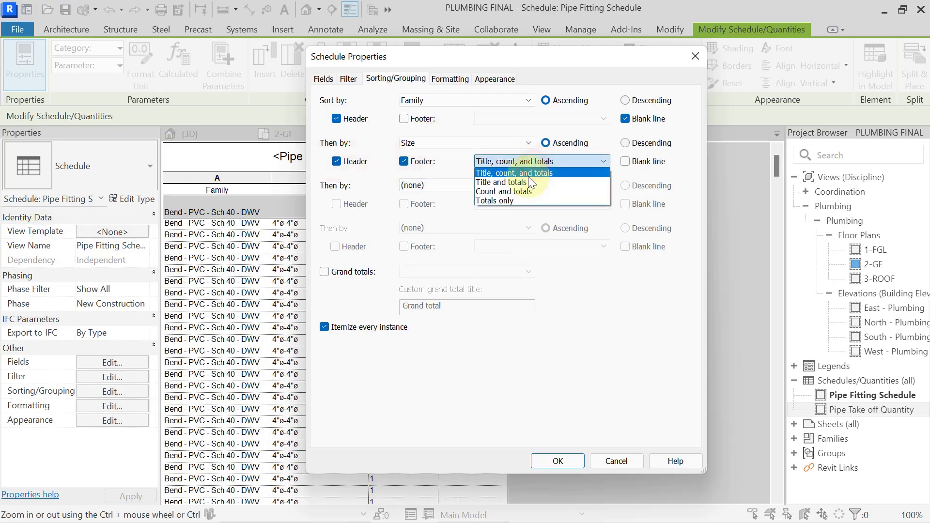
{"action": "left_click", "coordinate": [510, 201]}
{"action": "left_click", "coordinate": [624, 161]}
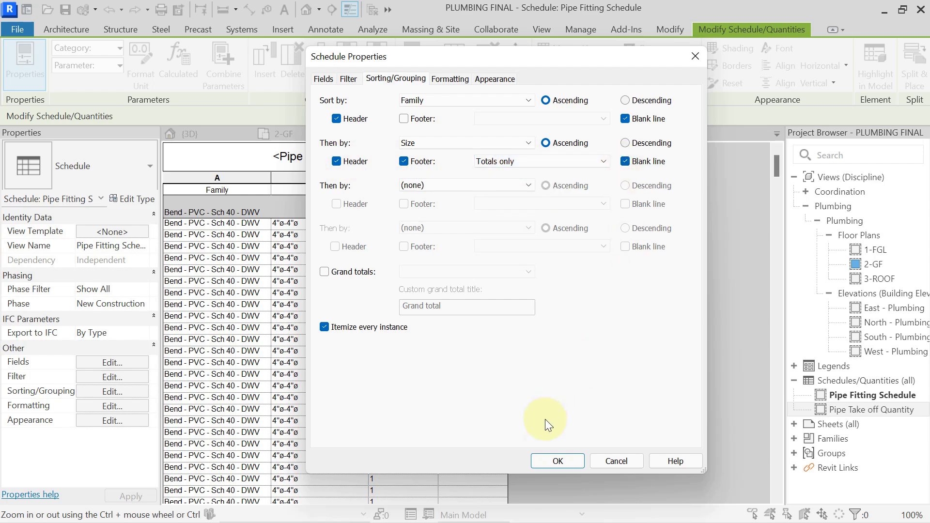
{"action": "left_click", "coordinate": [557, 463]}
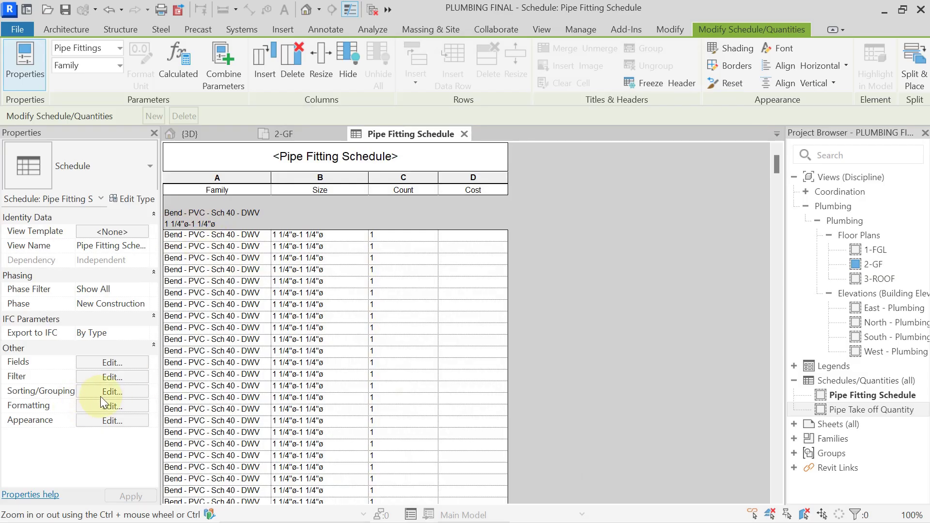
Step: Hide the Family and Size fields in the fitting schedule's formatting
{"action": "left_click", "coordinate": [107, 407]}
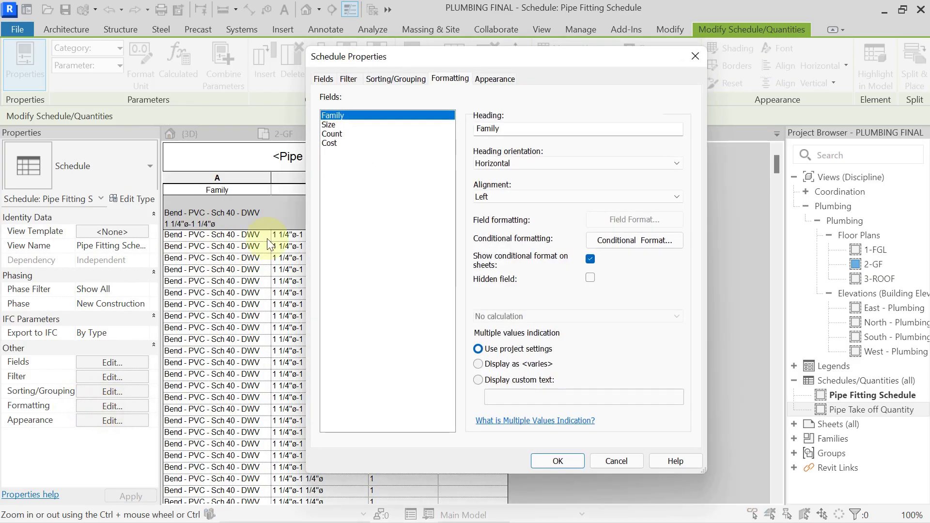
{"action": "left_click", "coordinate": [335, 125], "text": "ctrl"}
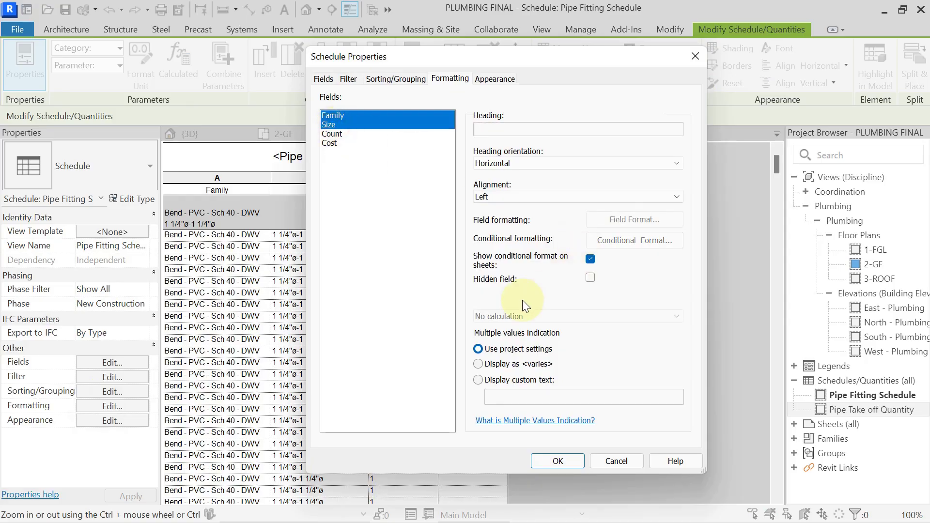
{"action": "left_click", "coordinate": [591, 278]}
{"action": "left_click", "coordinate": [557, 460]}
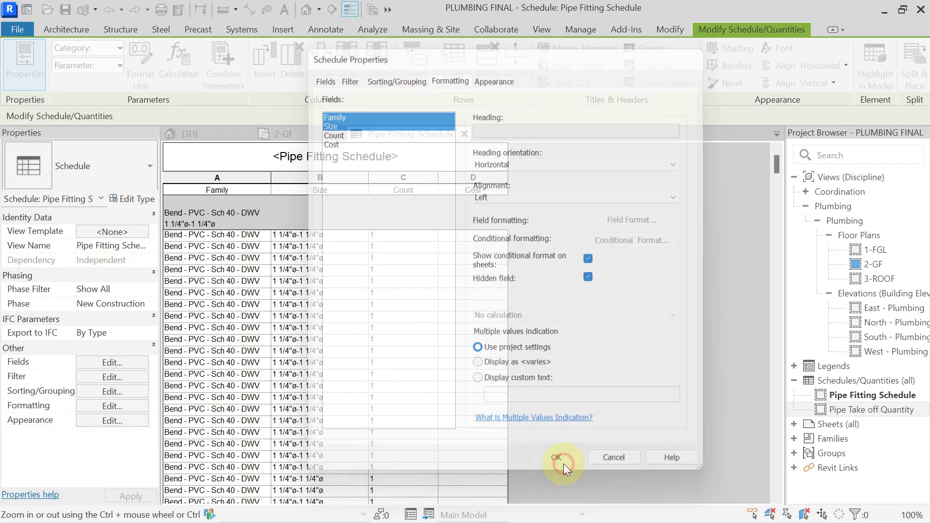
Step: Set the Count and Cost fields of the fitting schedule to Calculate totals
{"action": "scroll", "coordinate": [241, 238], "scroll_direction": "down", "scroll_amount": 2}
{"action": "scroll", "coordinate": [228, 228], "scroll_direction": "up", "scroll_amount": 1}
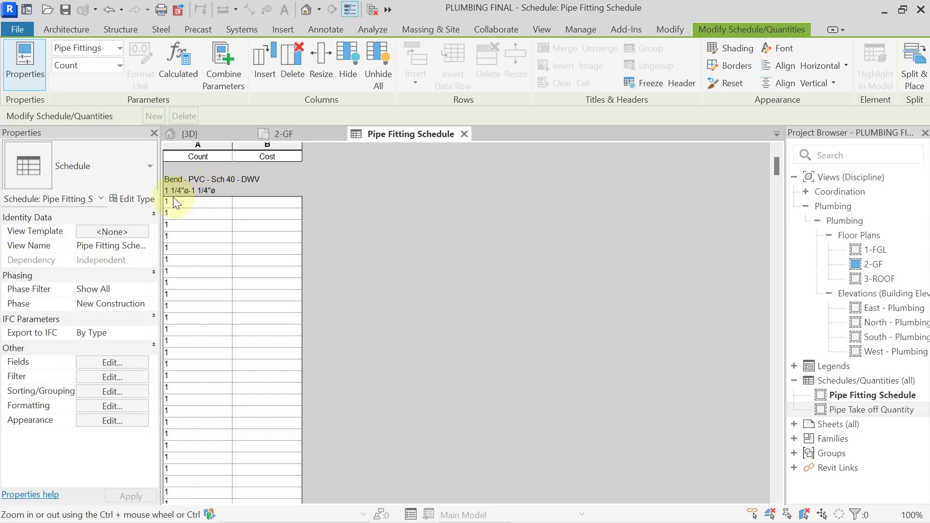
{"action": "scroll", "coordinate": [189, 218], "scroll_direction": "down", "scroll_amount": 5}
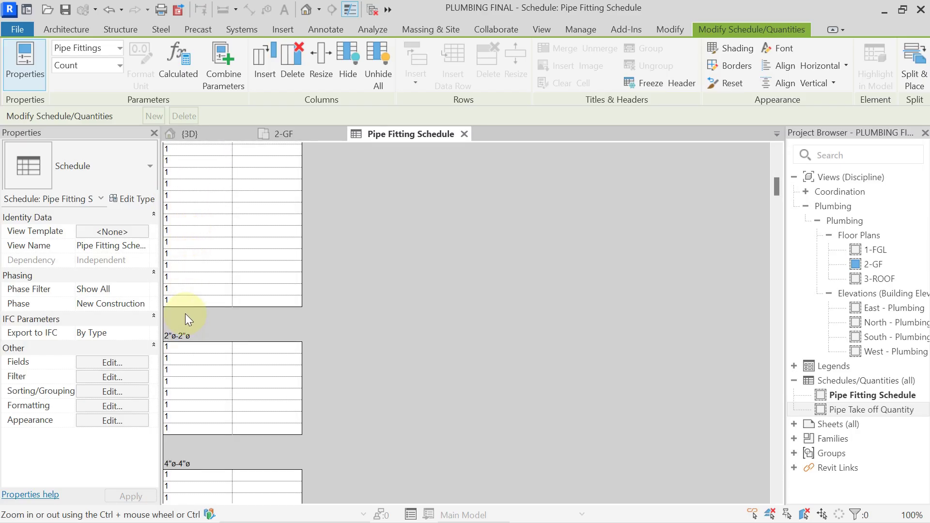
{"action": "left_click", "coordinate": [112, 405]}
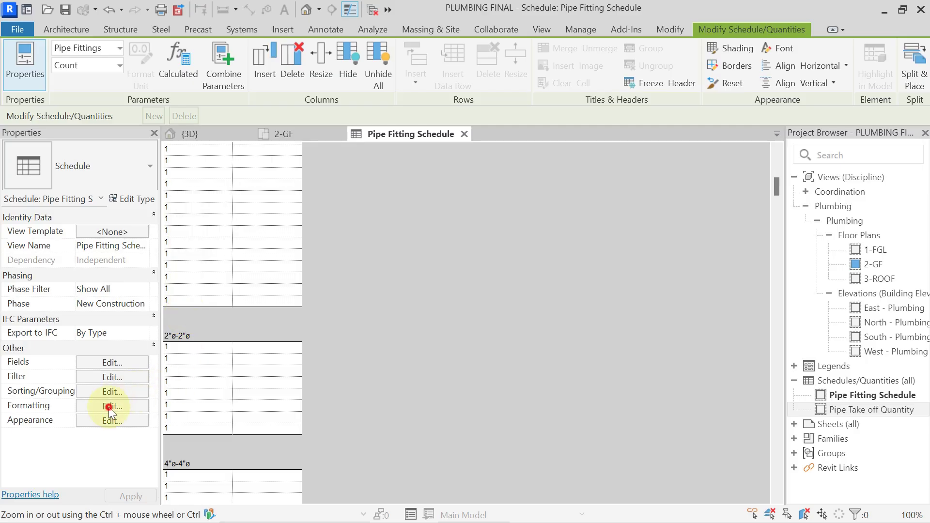
{"action": "left_click", "coordinate": [334, 133]}
{"action": "left_click", "coordinate": [332, 143], "text": "shift"}
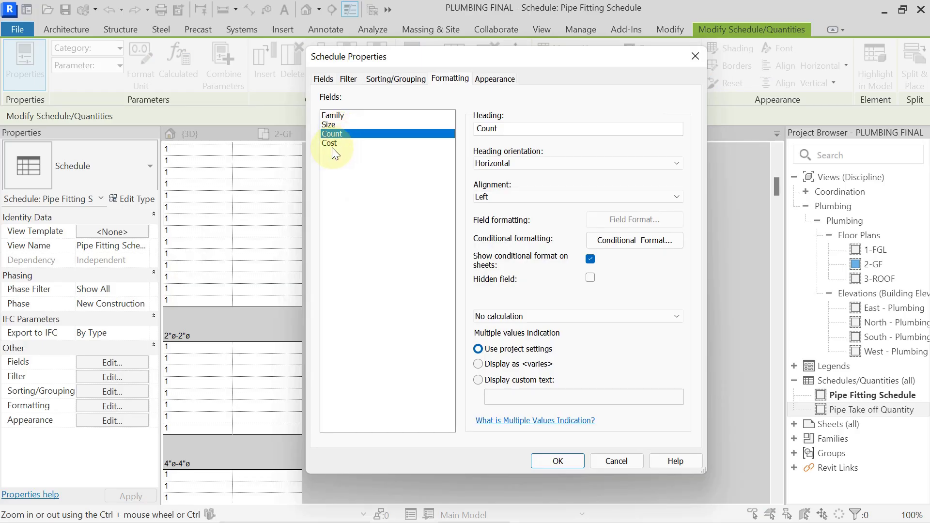
{"action": "left_click", "coordinate": [533, 316]}
{"action": "left_click", "coordinate": [519, 335]}
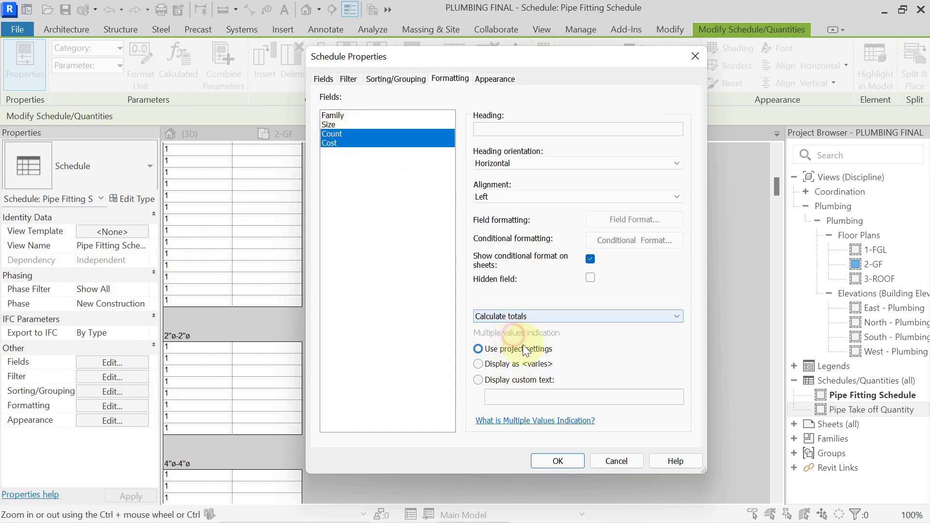
{"action": "left_click", "coordinate": [558, 461]}
Step: Examine the count and cost totals under each fitting family and size, return to the schedule's start, and close it
{"action": "scroll", "coordinate": [199, 344], "scroll_direction": "down", "scroll_amount": 10}
{"action": "scroll", "coordinate": [201, 312], "scroll_direction": "down", "scroll_amount": 10}
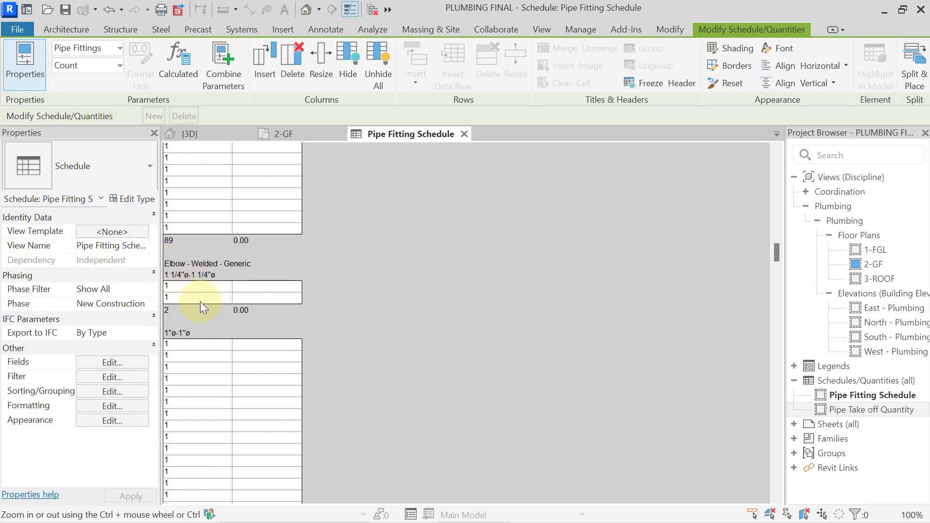
{"action": "scroll", "coordinate": [194, 277], "scroll_direction": "down", "scroll_amount": 15}
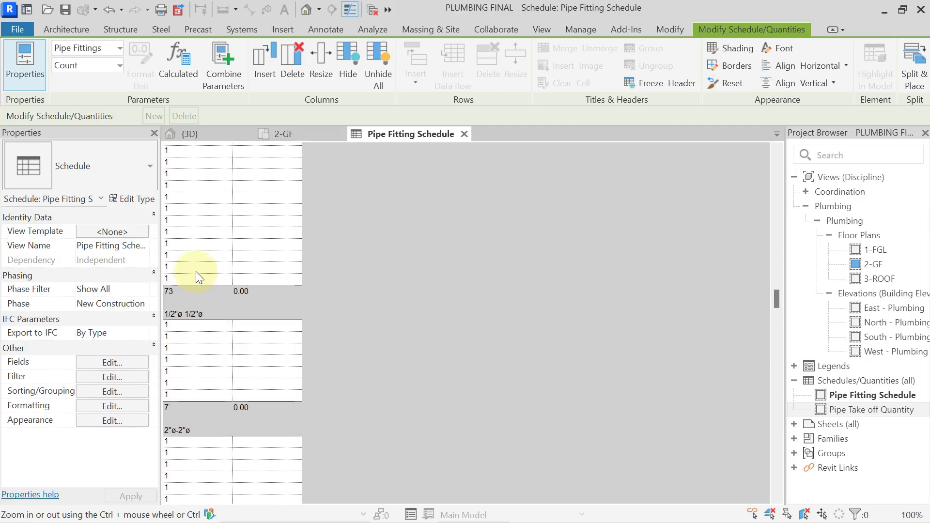
{"action": "scroll", "coordinate": [195, 272], "scroll_direction": "down", "scroll_amount": 5}
{"action": "scroll", "coordinate": [185, 267], "scroll_direction": "down", "scroll_amount": 15}
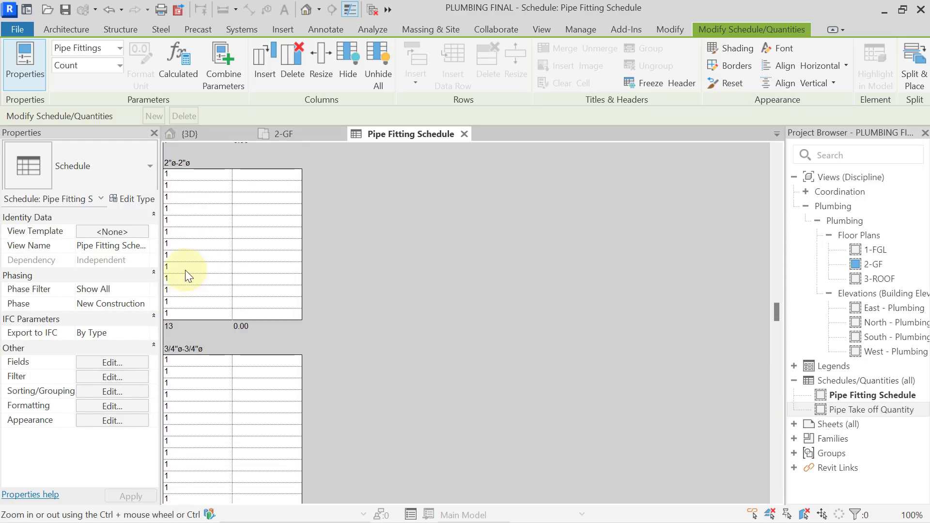
{"action": "scroll", "coordinate": [187, 269], "scroll_direction": "up", "scroll_amount": 2}
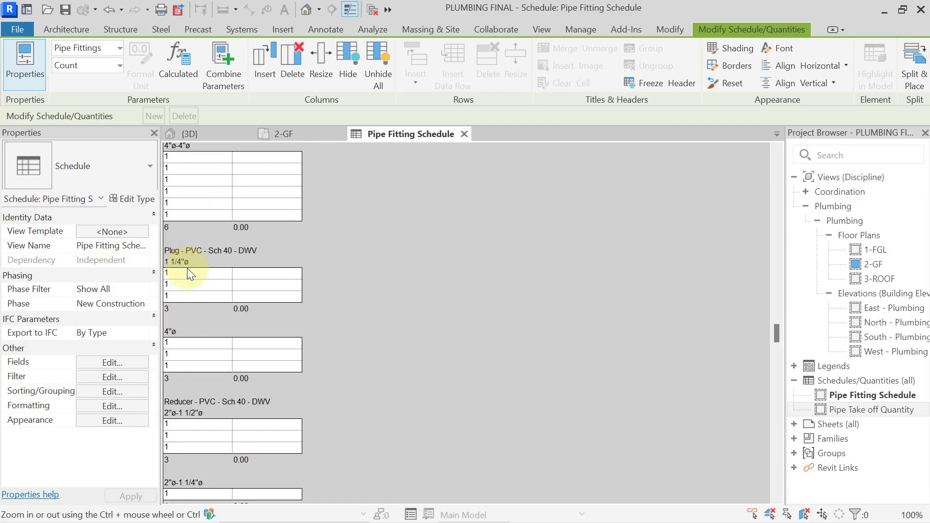
{"action": "scroll", "coordinate": [195, 346], "scroll_direction": "down", "scroll_amount": 2}
{"action": "scroll", "coordinate": [197, 341], "scroll_direction": "down", "scroll_amount": 1}
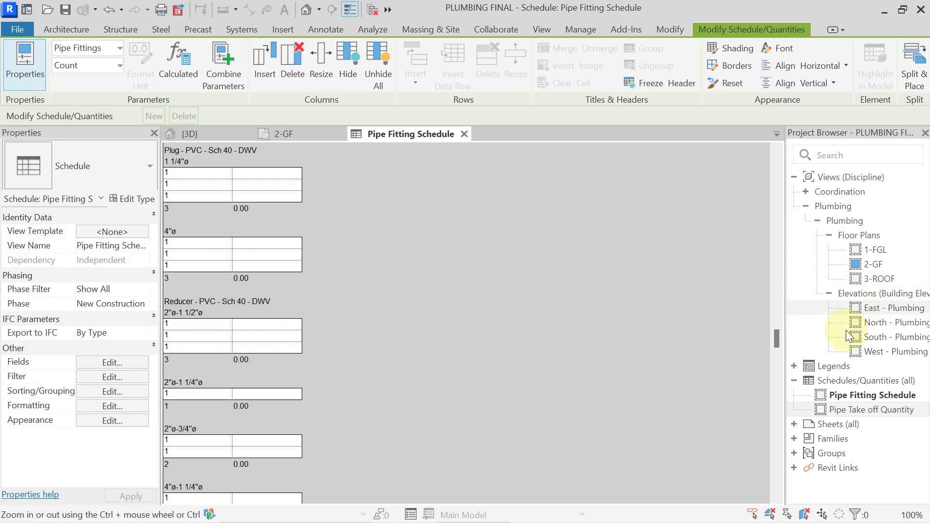
{"action": "left_click_drag", "start_coordinate": [776, 339], "coordinate": [781, 144]}
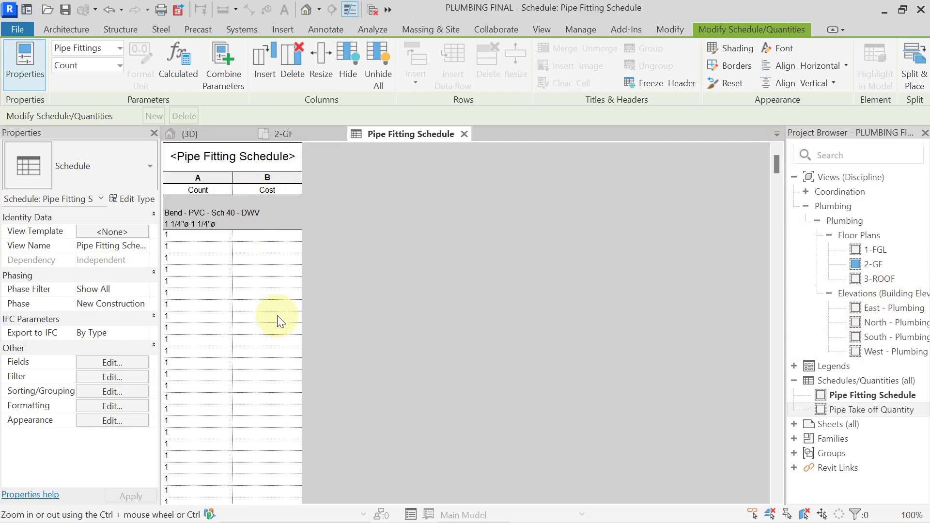
{"action": "left_click", "coordinate": [463, 133]}
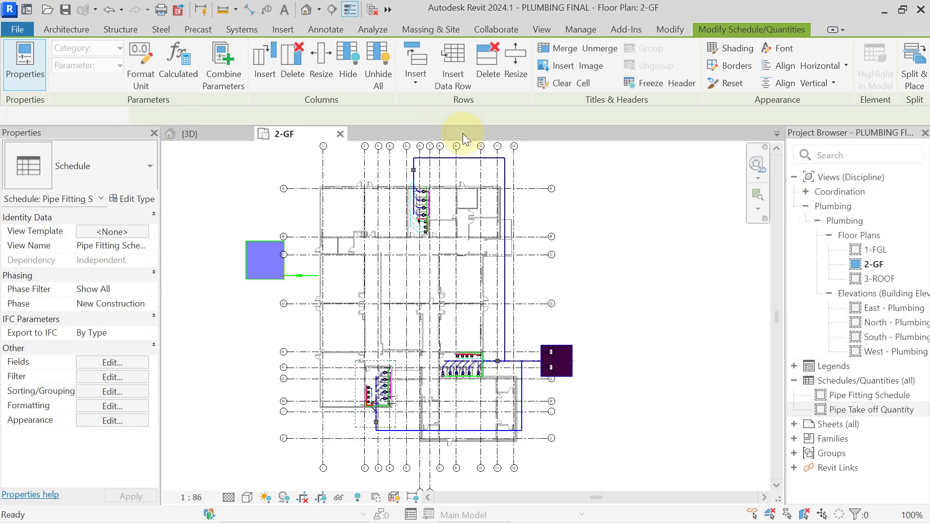
Step: Examine the toilets and lavatories in the restroom on the 2-GF floor plan, and return to the whole plan
{"action": "scroll", "coordinate": [378, 251], "scroll_direction": "up", "scroll_amount": 1}
{"action": "scroll", "coordinate": [435, 203], "scroll_direction": "up", "scroll_amount": 2}
{"action": "middle_click_drag", "start_coordinate": [410, 288], "coordinate": [411, 218]}
{"action": "scroll", "coordinate": [383, 328], "scroll_direction": "up", "scroll_amount": 4}
{"action": "middle_click_drag", "start_coordinate": [289, 374], "coordinate": [320, 323]}
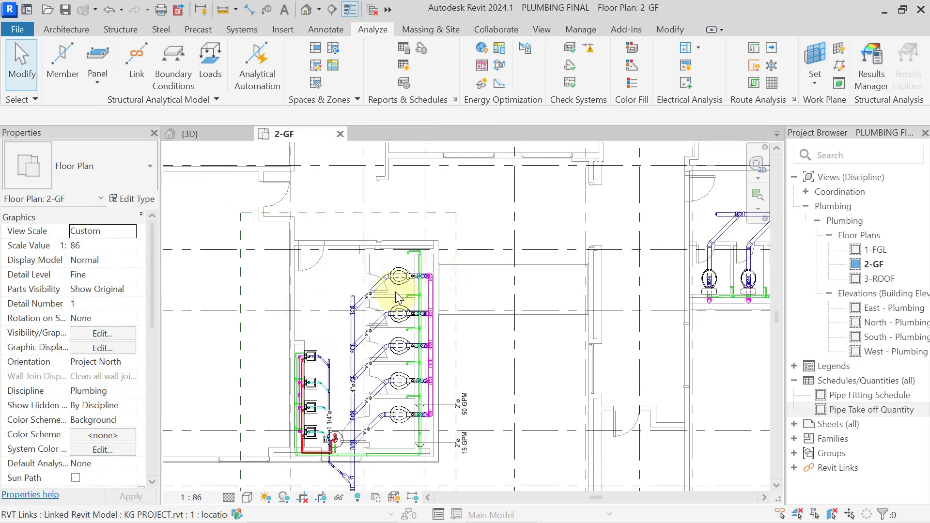
{"action": "scroll", "coordinate": [396, 283], "scroll_direction": "up", "scroll_amount": 1}
{"action": "scroll", "coordinate": [394, 288], "scroll_direction": "down", "scroll_amount": 1}
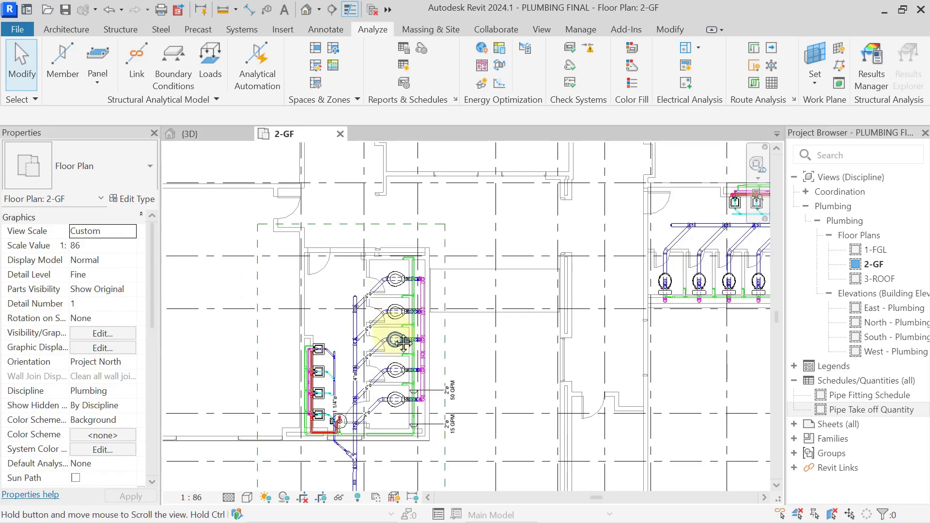
{"action": "scroll", "coordinate": [378, 325], "scroll_direction": "down", "scroll_amount": 1}
{"action": "scroll", "coordinate": [307, 311], "scroll_direction": "up", "scroll_amount": 1}
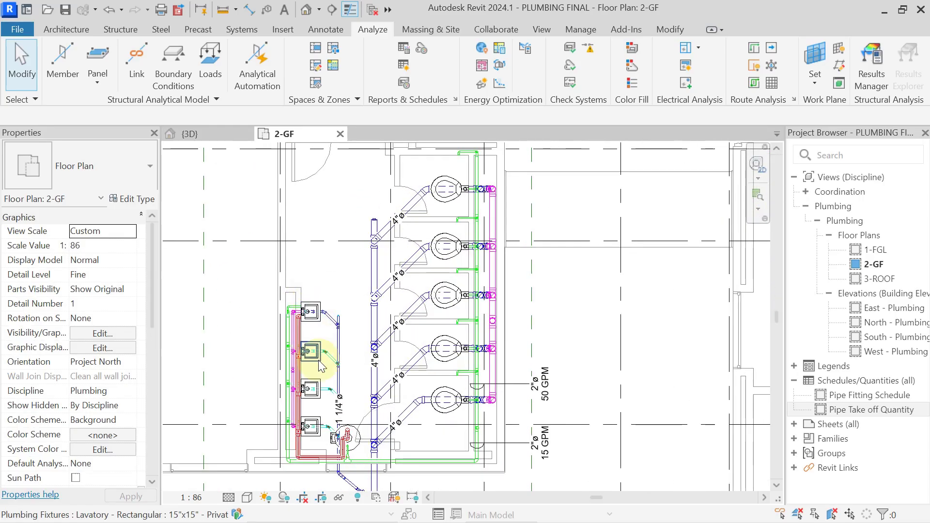
{"action": "scroll", "coordinate": [326, 366], "scroll_direction": "down", "scroll_amount": 4}
{"action": "middle_click_drag", "start_coordinate": [527, 264], "coordinate": [471, 380]}
{"action": "scroll", "coordinate": [472, 345], "scroll_direction": "down", "scroll_amount": 3}
{"action": "scroll", "coordinate": [482, 314], "scroll_direction": "down", "scroll_amount": 1}
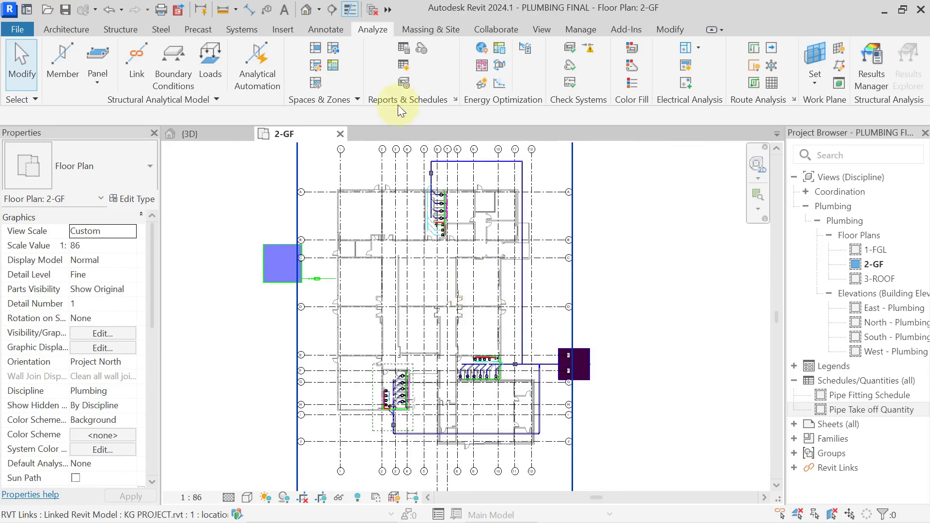
Step: Create a new building component schedule for the Plumbing Fixtures category in the New Construction phase
{"action": "left_click", "coordinate": [404, 64]}
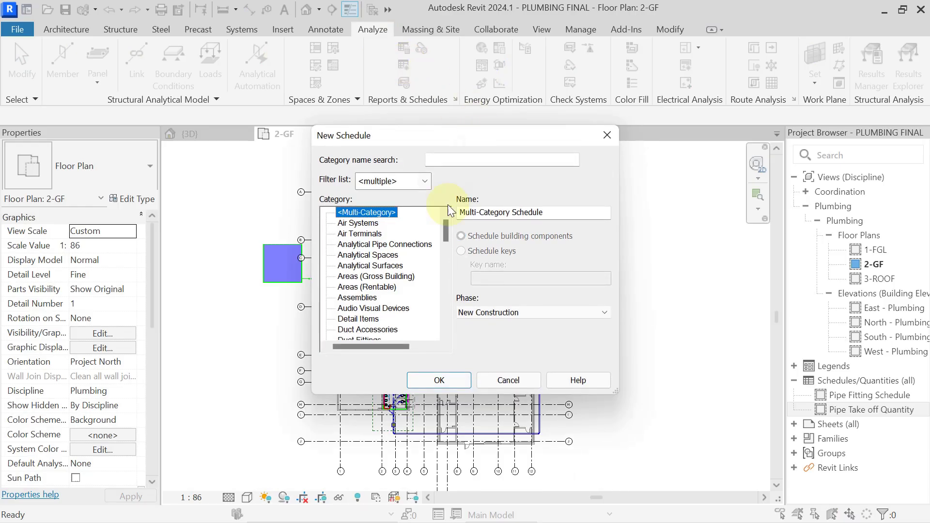
{"action": "left_click", "coordinate": [367, 255]}
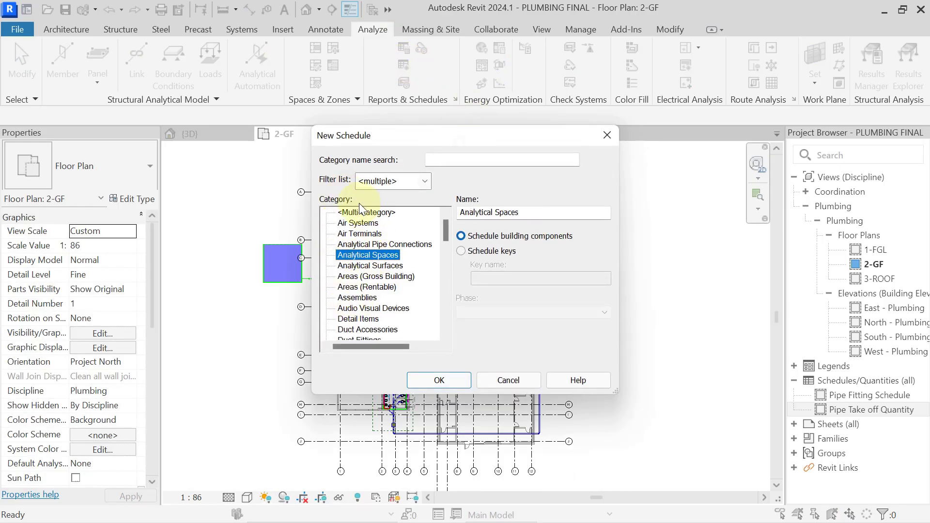
{"action": "left_click", "coordinate": [425, 181]}
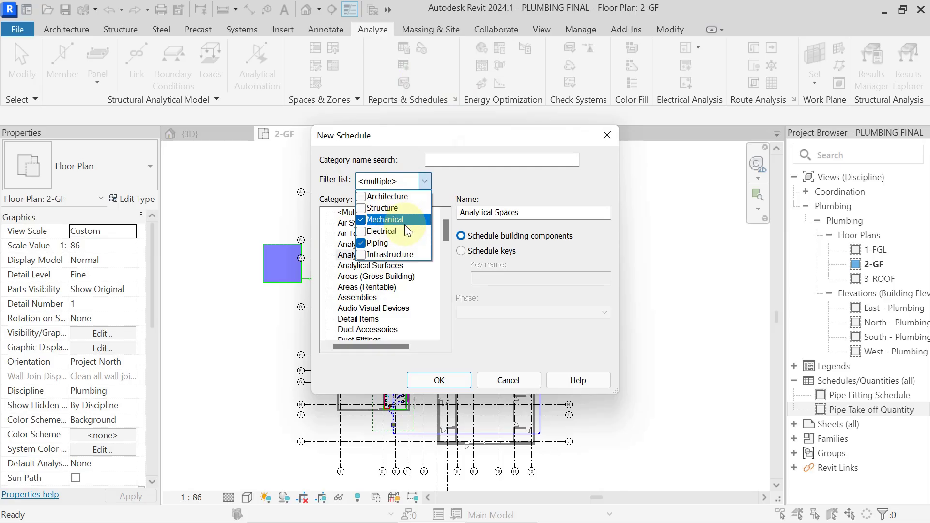
{"action": "left_click", "coordinate": [366, 293]}
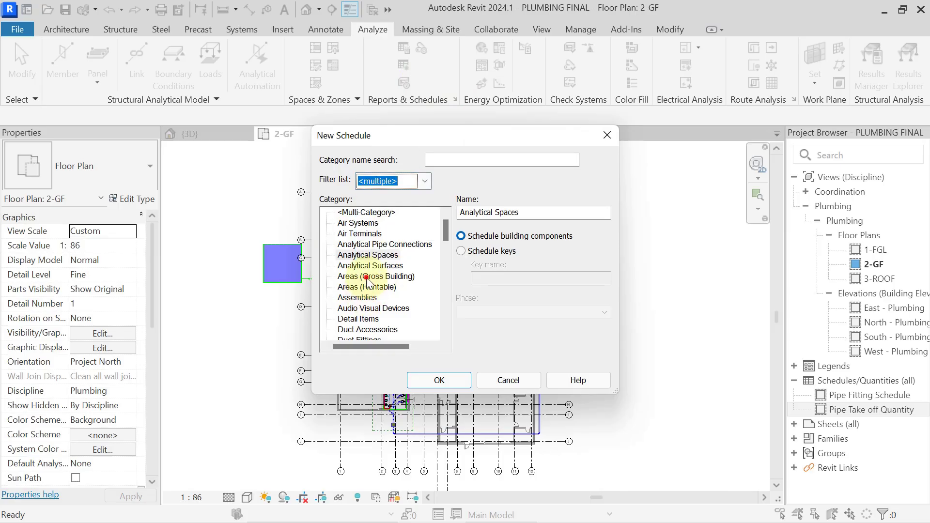
{"action": "left_click", "coordinate": [369, 277]}
{"action": "key", "text": "p"}
{"action": "scroll", "coordinate": [374, 276], "scroll_direction": "down", "scroll_amount": 3}
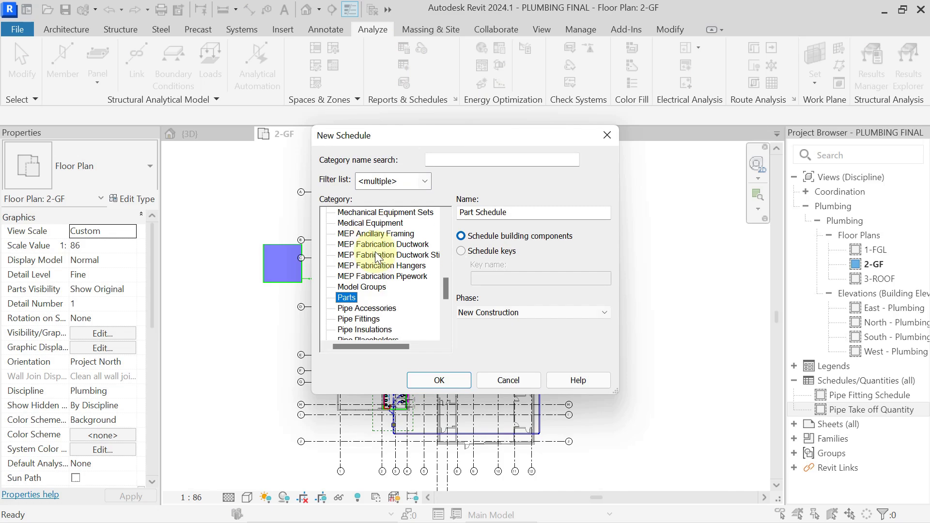
{"action": "scroll", "coordinate": [377, 257], "scroll_direction": "down", "scroll_amount": 1}
{"action": "left_click", "coordinate": [378, 298]}
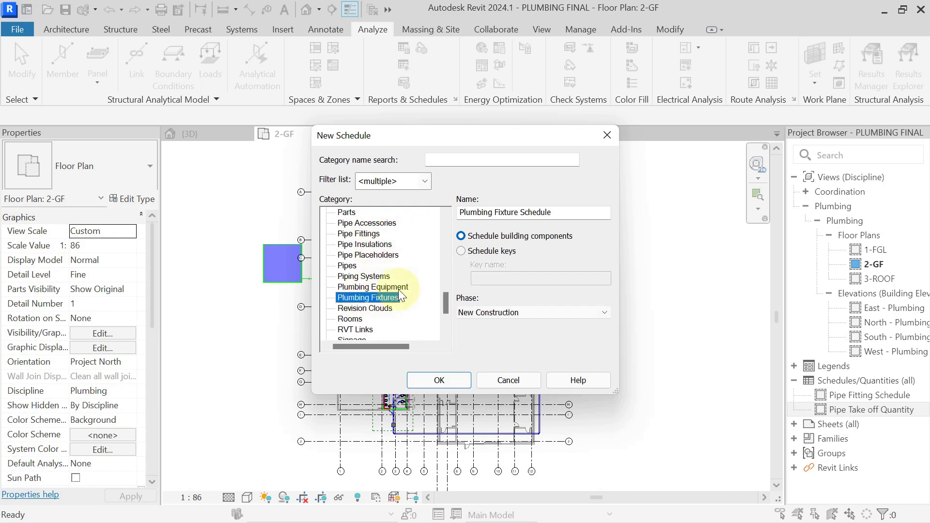
{"action": "scroll", "coordinate": [368, 286], "scroll_direction": "down", "scroll_amount": 1}
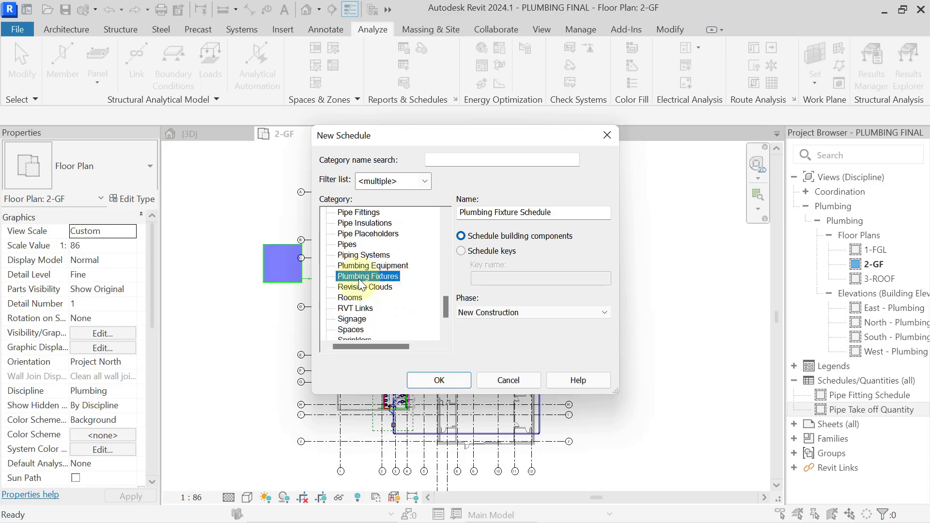
{"action": "left_click", "coordinate": [552, 212]}
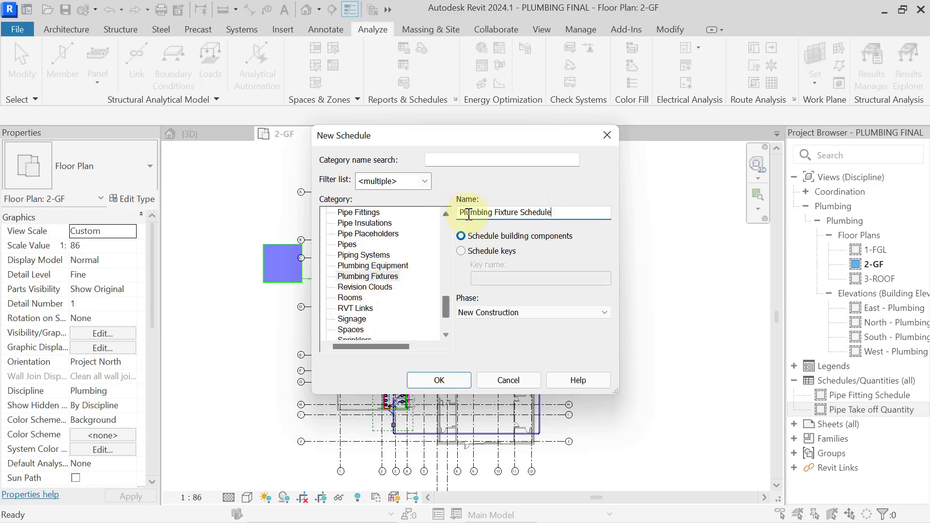
{"action": "left_click_drag", "start_coordinate": [525, 213], "coordinate": [551, 226]}
{"action": "left_click", "coordinate": [439, 381]}
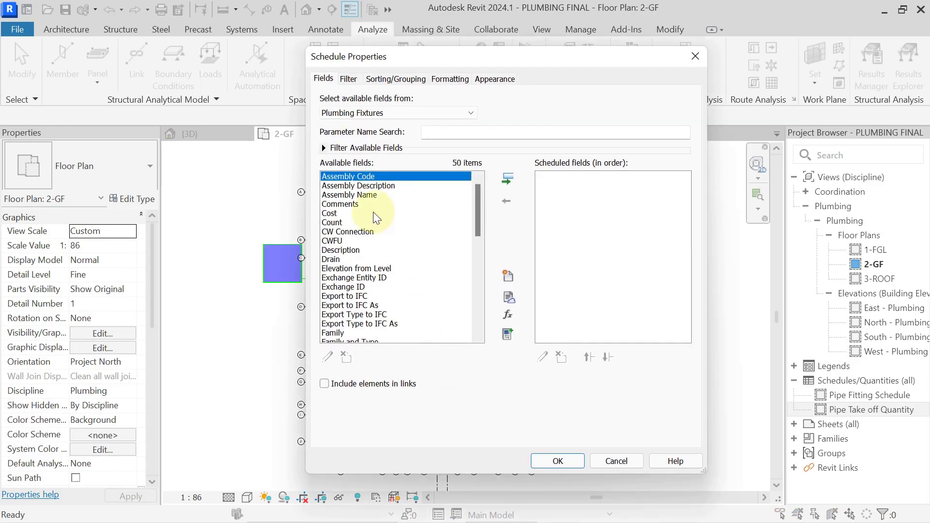
Step: Add the Family, Count and Cost fields in that order to the plumbing fixture schedule and generate it
{"action": "left_click", "coordinate": [341, 205]}
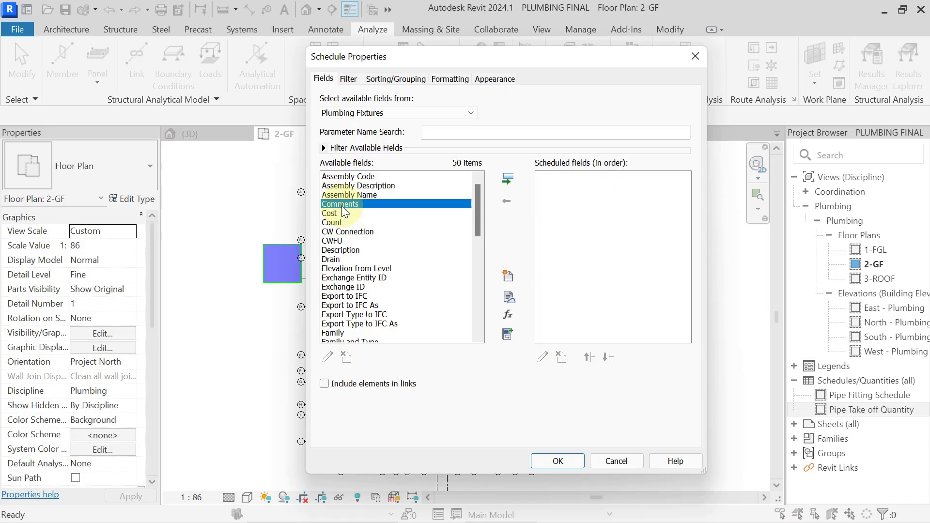
{"action": "key", "text": "f"}
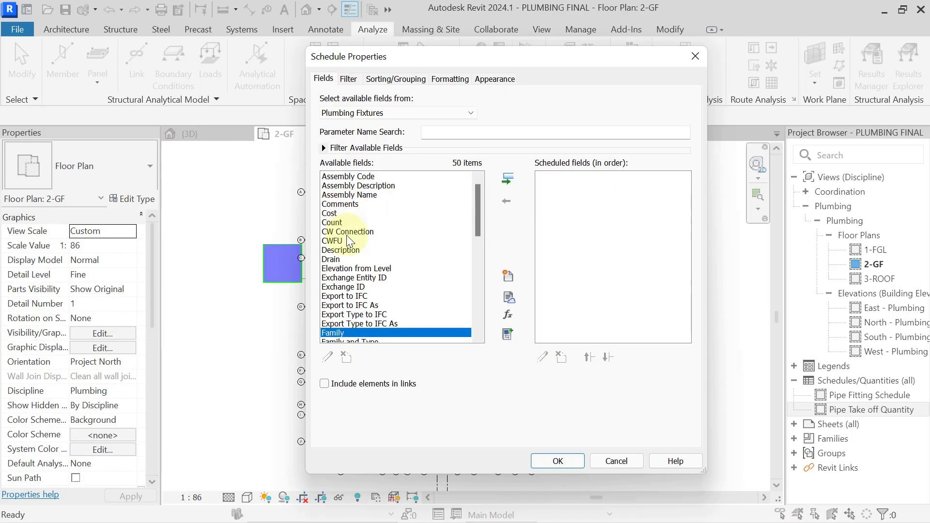
{"action": "scroll", "coordinate": [345, 237], "scroll_direction": "down", "scroll_amount": 3}
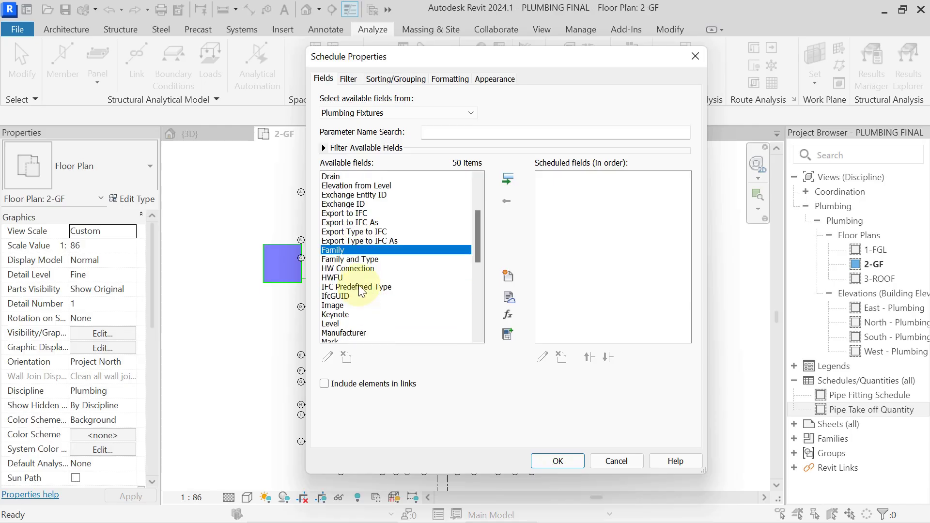
{"action": "left_click", "coordinate": [508, 179]}
{"action": "left_click", "coordinate": [357, 232]}
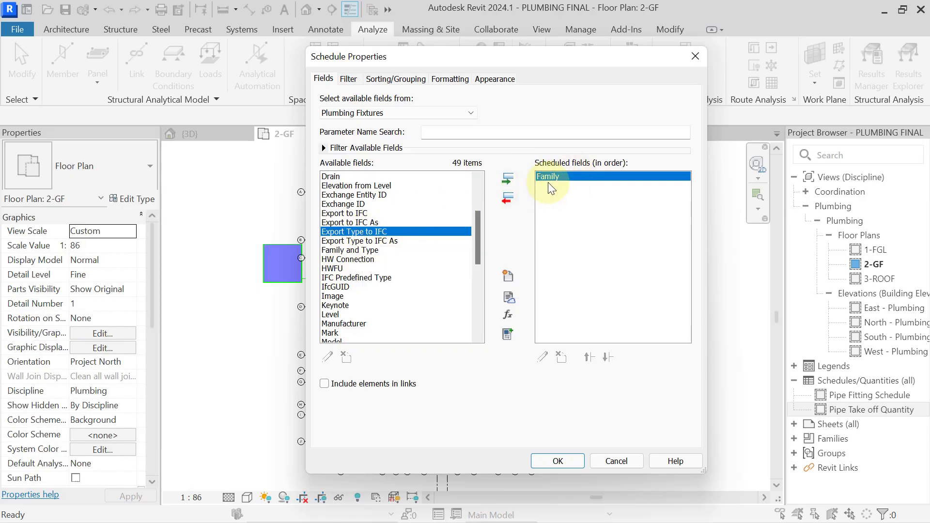
{"action": "left_click", "coordinate": [354, 215]}
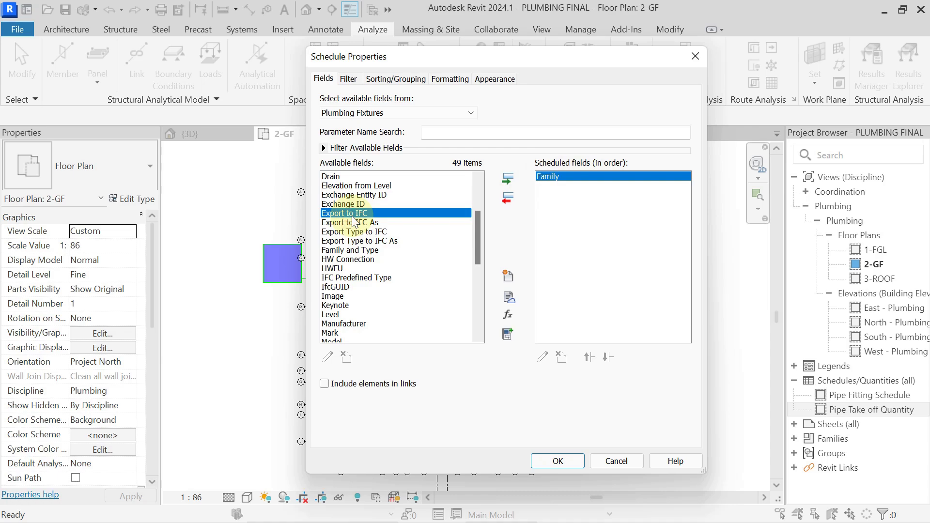
{"action": "key", "text": "c"}
{"action": "left_click", "coordinate": [336, 194]}
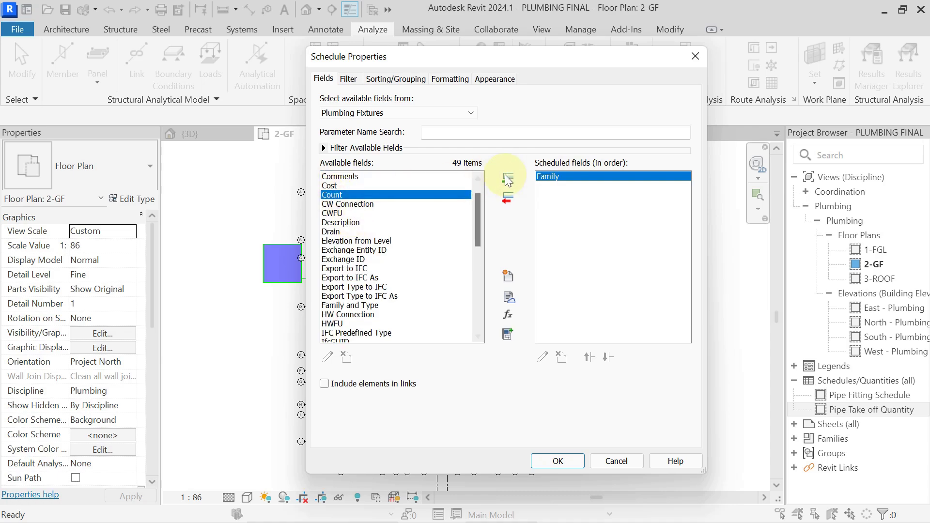
{"action": "left_click", "coordinate": [502, 179]}
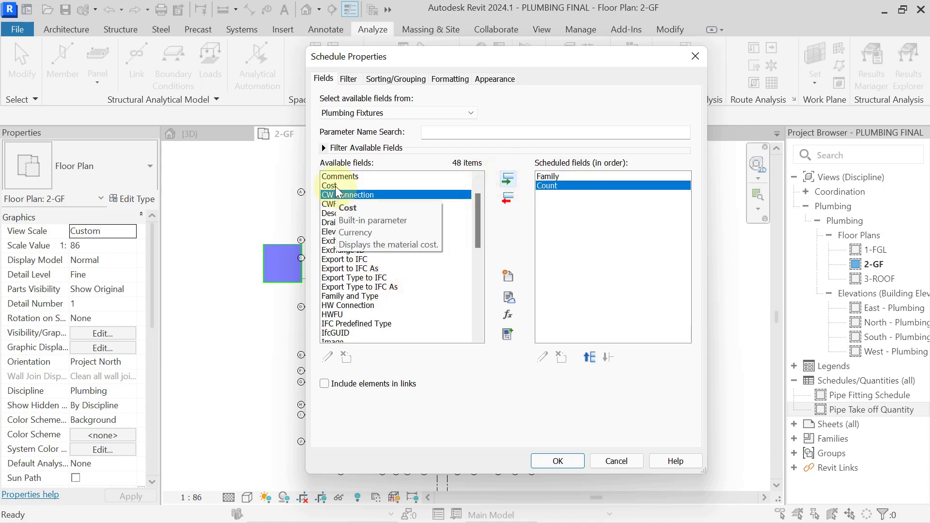
{"action": "left_click", "coordinate": [338, 186]}
{"action": "left_click", "coordinate": [508, 180]}
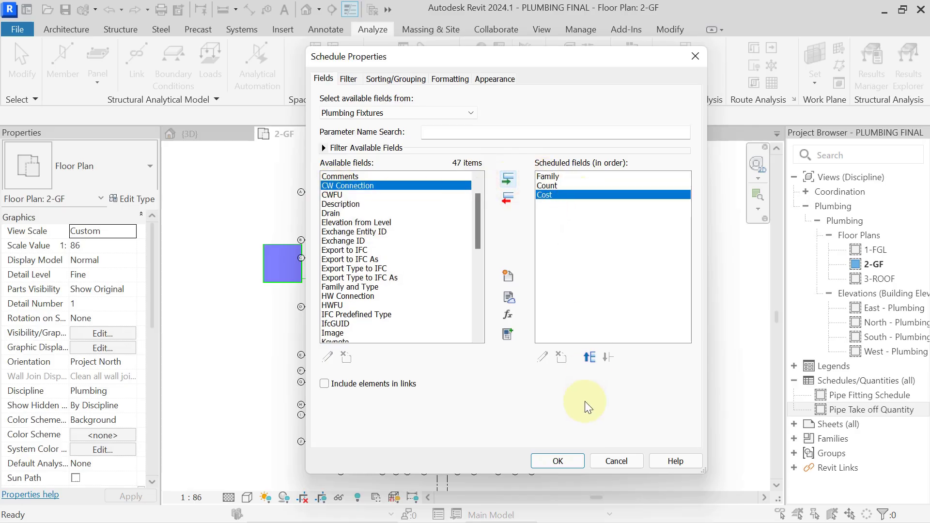
{"action": "left_click", "coordinate": [557, 461]}
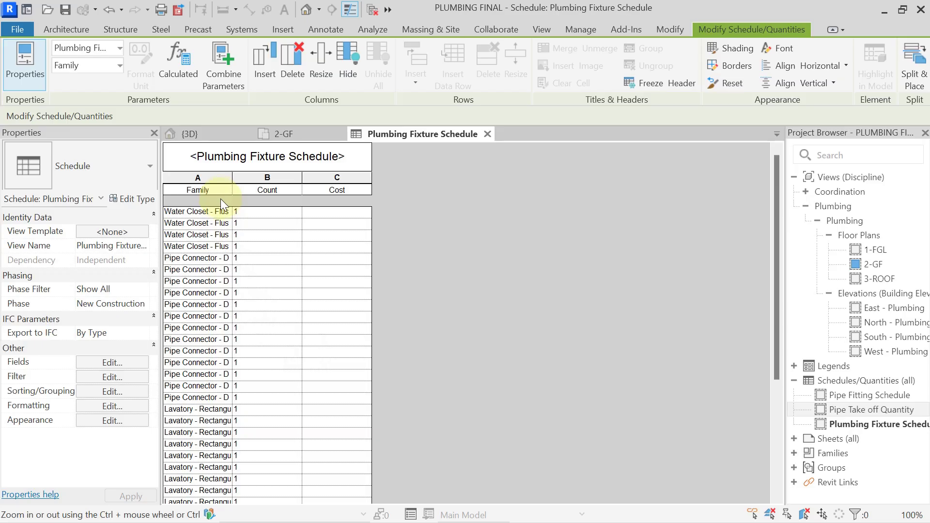
Step: Add the Level field to the fixture schedule and place it before Family as the first column
{"action": "left_click", "coordinate": [110, 392]}
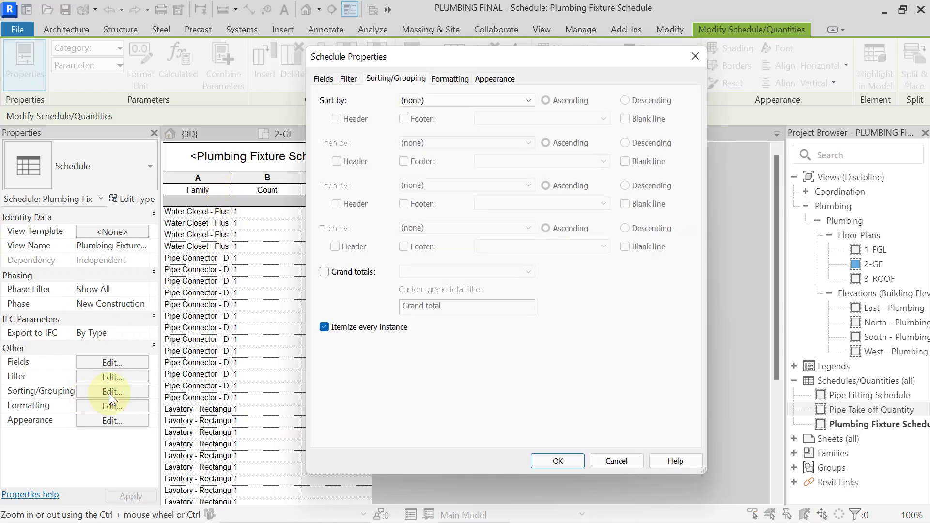
{"action": "key", "text": "Escape"}
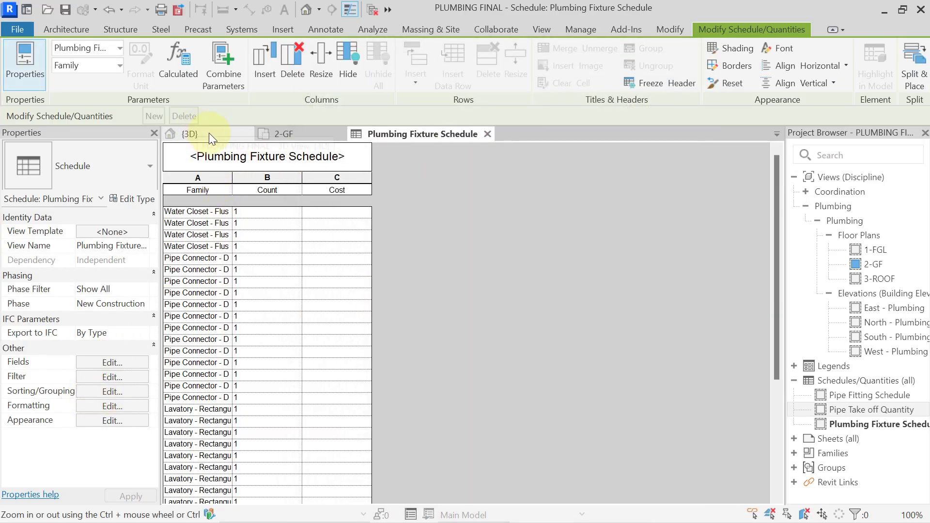
{"action": "left_click", "coordinate": [209, 179]}
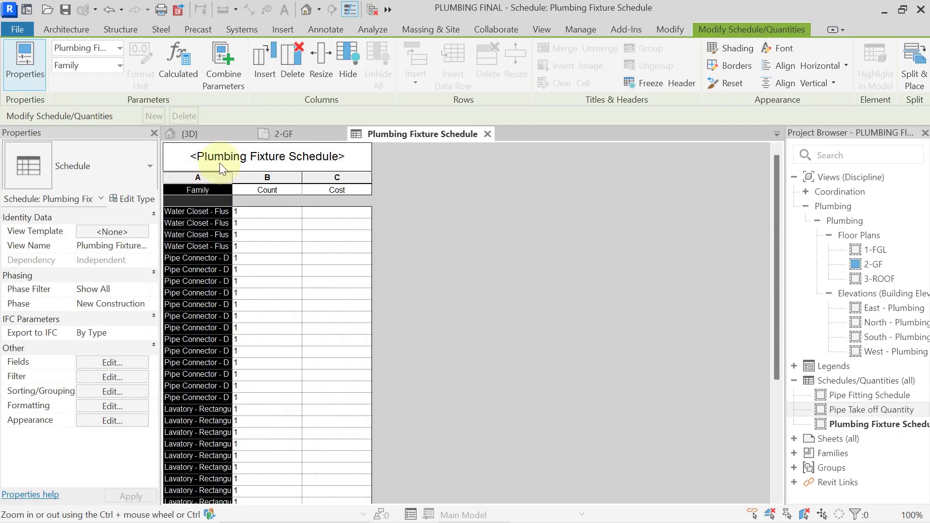
{"action": "left_click", "coordinate": [297, 60]}
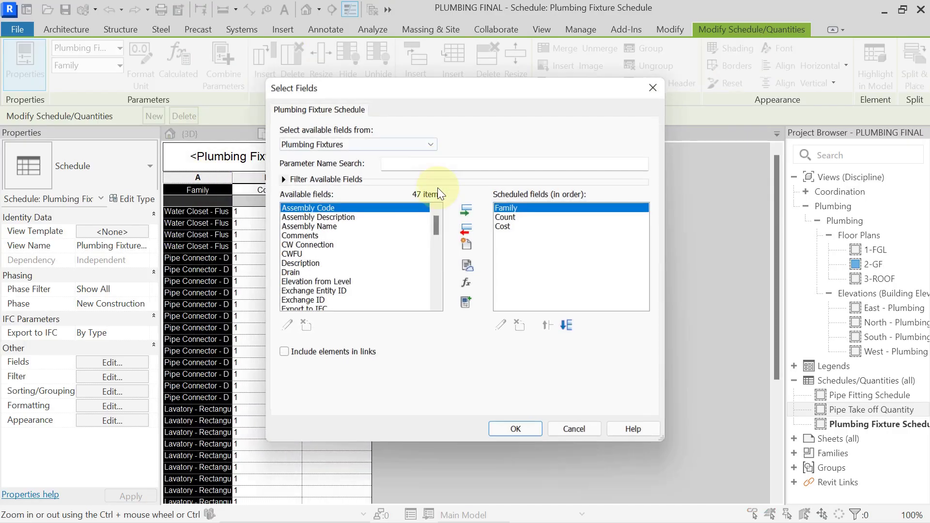
{"action": "left_click", "coordinate": [296, 245]}
{"action": "key", "text": "l"}
{"action": "scroll", "coordinate": [296, 242], "scroll_direction": "down", "scroll_amount": 2}
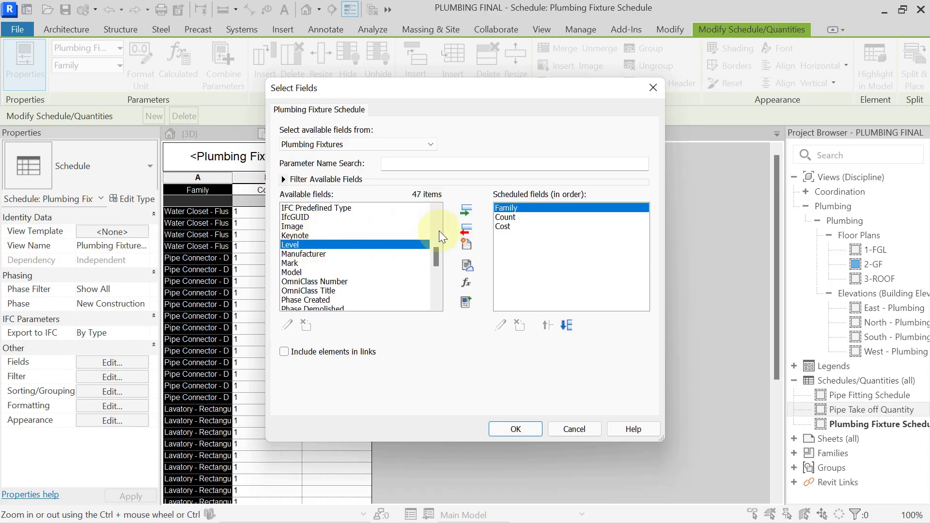
{"action": "left_click", "coordinate": [465, 212]}
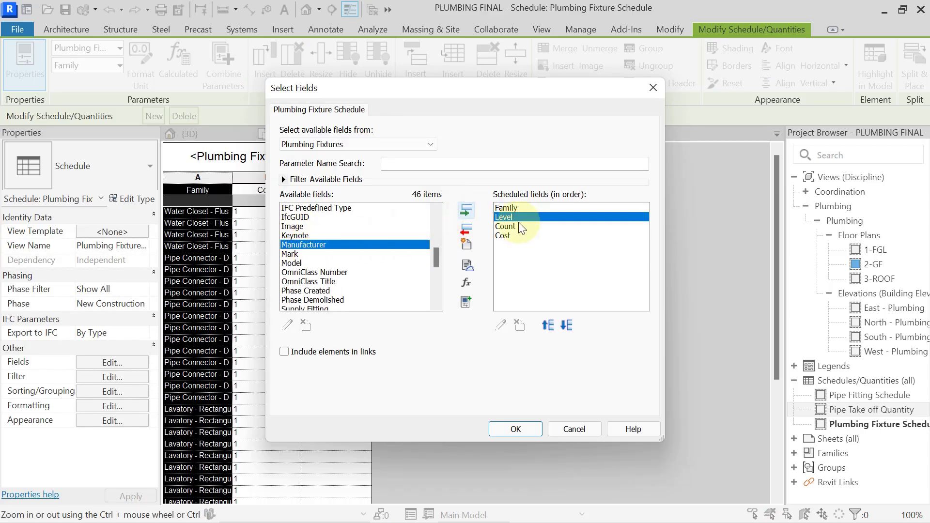
{"action": "left_click", "coordinate": [548, 325]}
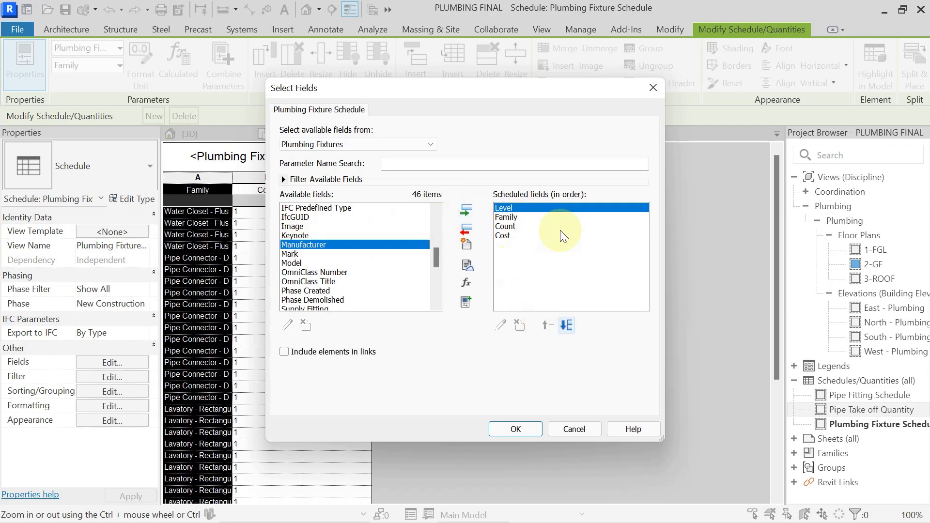
{"action": "left_click", "coordinate": [516, 430]}
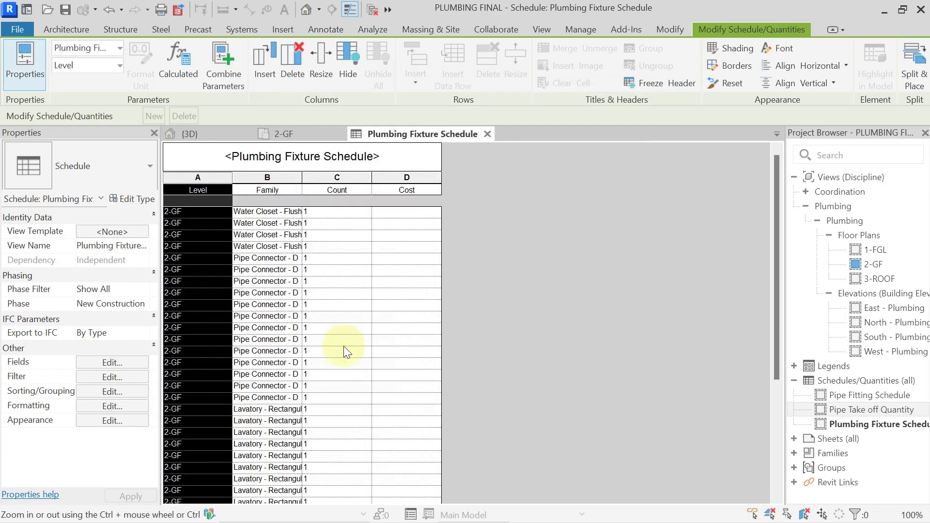
Step: Widen the Family column of the fixture schedule to fit the family names, and check the level and count entries
{"action": "left_click", "coordinate": [211, 257]}
{"action": "left_click", "coordinate": [208, 216]}
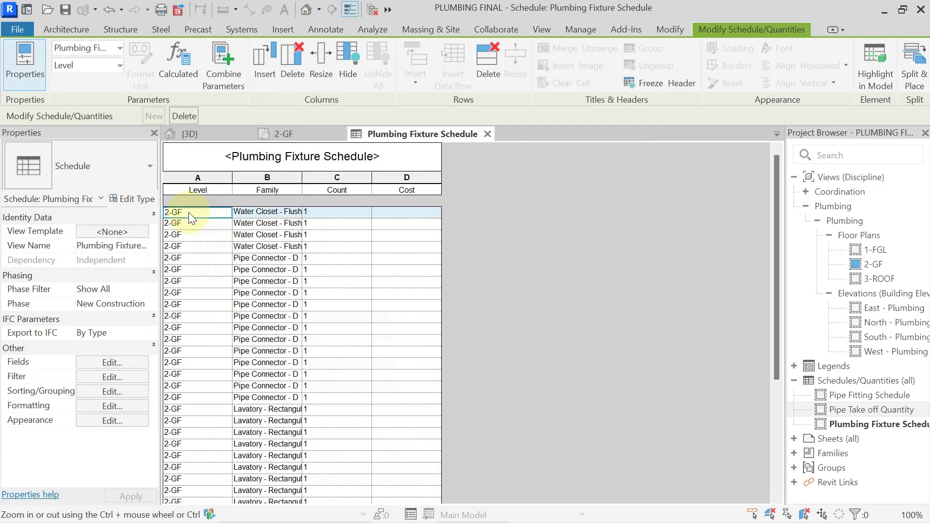
{"action": "left_click_drag", "start_coordinate": [301, 177], "coordinate": [392, 177]}
{"action": "left_click", "coordinate": [428, 217]}
{"action": "left_click", "coordinate": [423, 258]}
{"action": "left_click", "coordinate": [417, 305]}
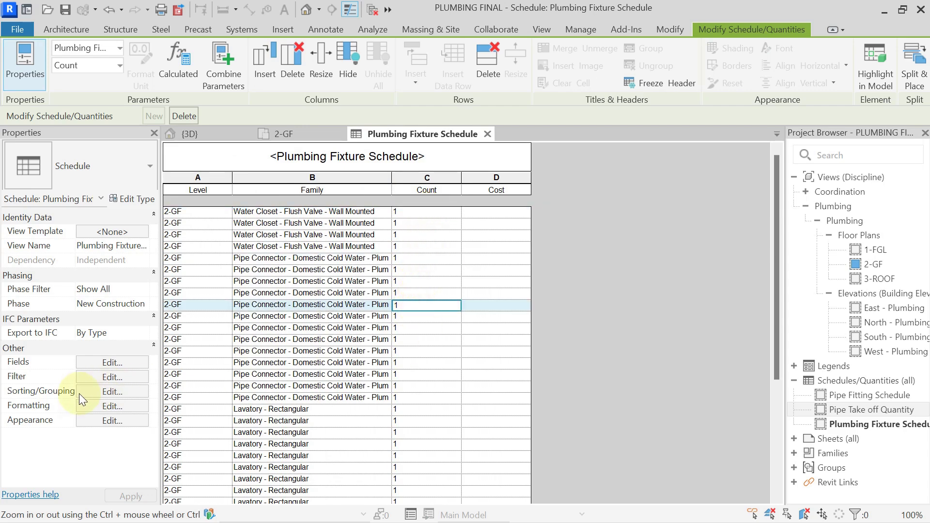
Step: Sort the fixture schedule by Family in ascending order, with a header and a blank line for each group
{"action": "left_click", "coordinate": [110, 391]}
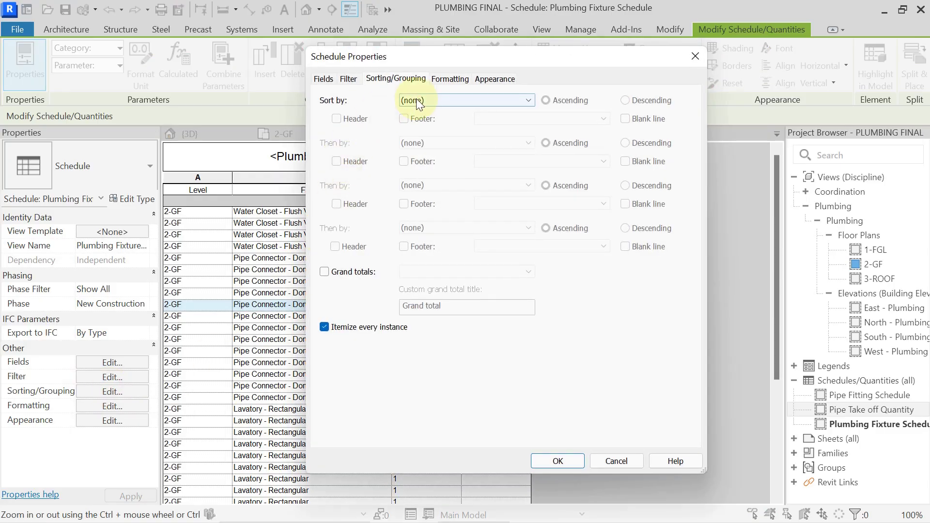
{"action": "left_click", "coordinate": [417, 101]}
{"action": "left_click", "coordinate": [424, 131]}
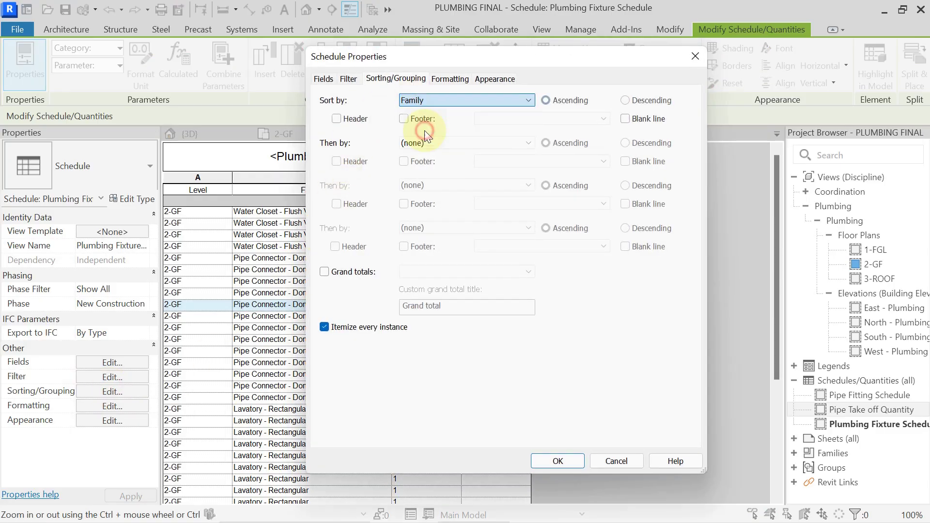
{"action": "left_click", "coordinate": [337, 119]}
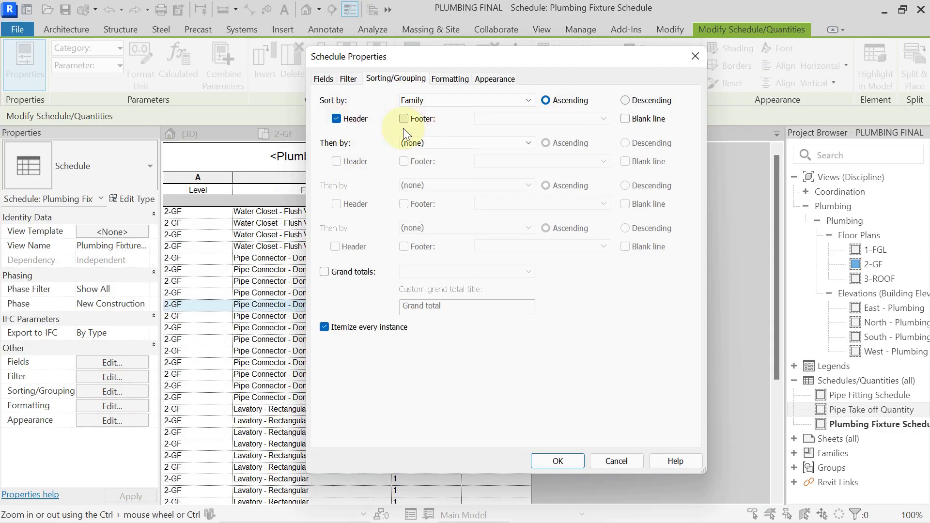
{"action": "left_click", "coordinate": [625, 120]}
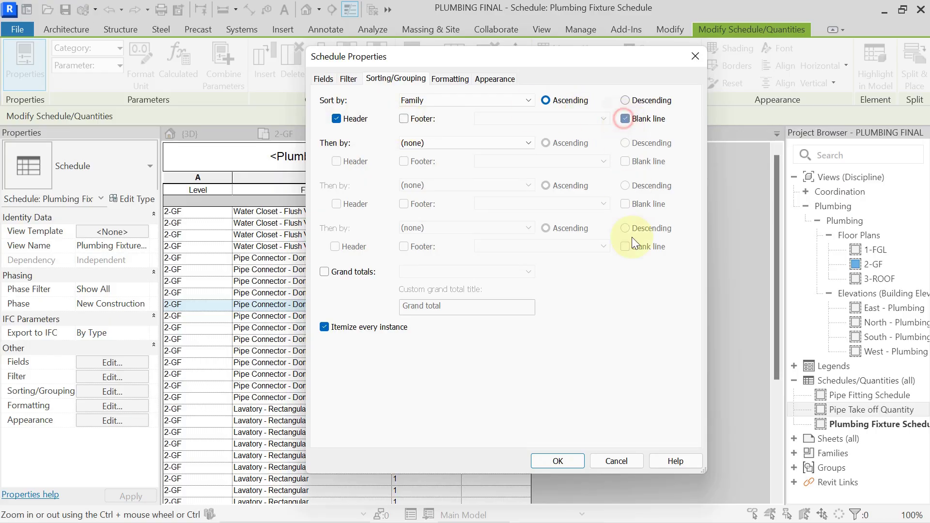
{"action": "left_click", "coordinate": [542, 460]}
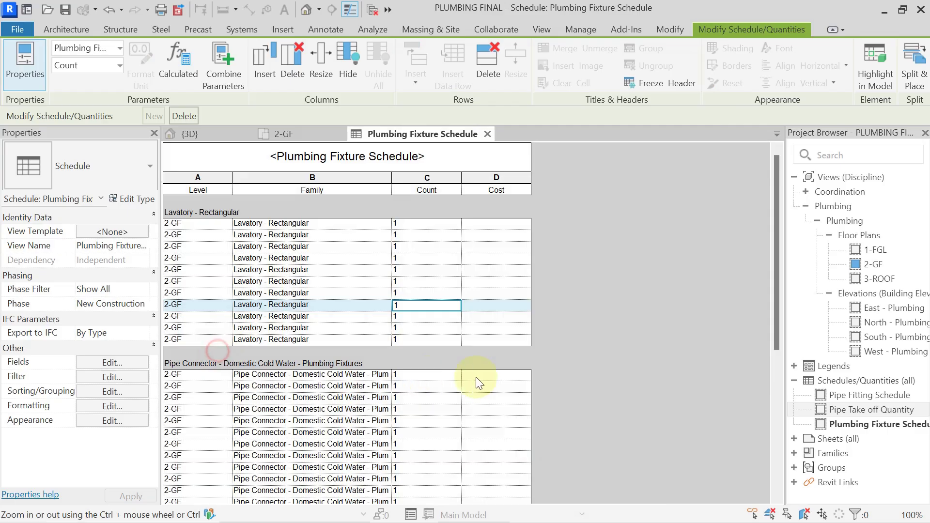
Step: Set the Count and Cost fields of the fixture schedule to Calculate totals, and check the grouped rows
{"action": "left_click", "coordinate": [504, 376]}
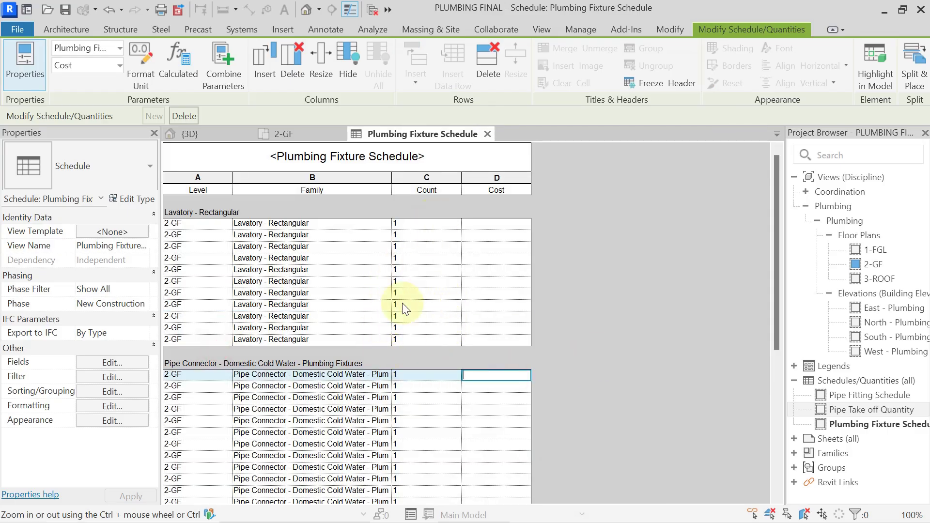
{"action": "left_click", "coordinate": [103, 405]}
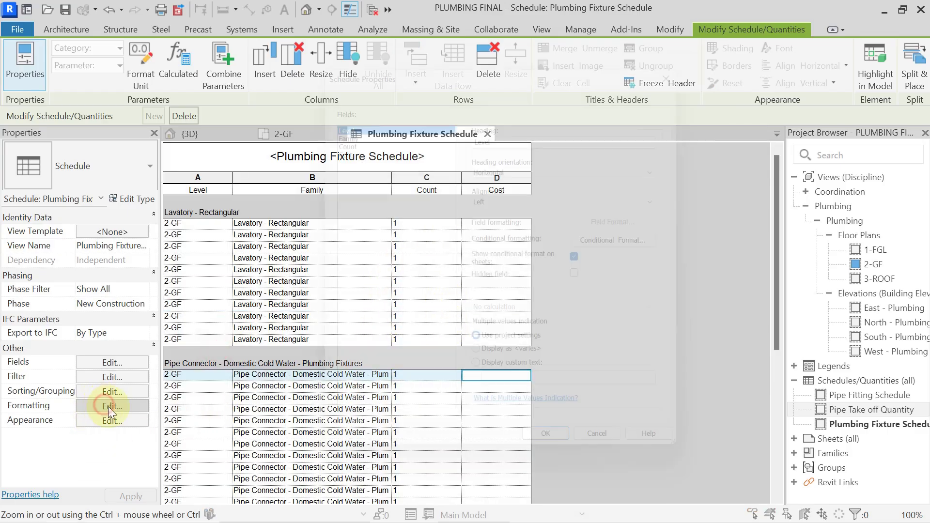
{"action": "left_click", "coordinate": [337, 134]}
{"action": "left_click", "coordinate": [334, 143], "text": "shift"}
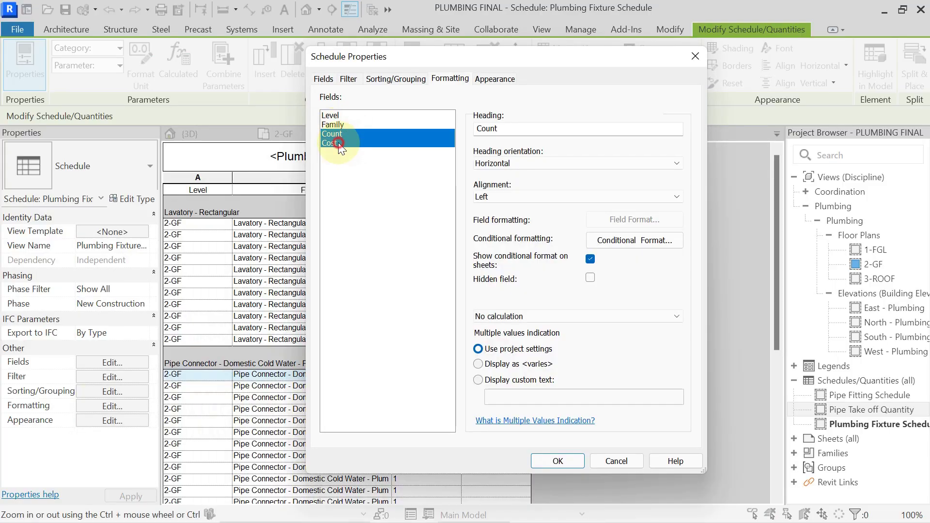
{"action": "left_click", "coordinate": [518, 316]}
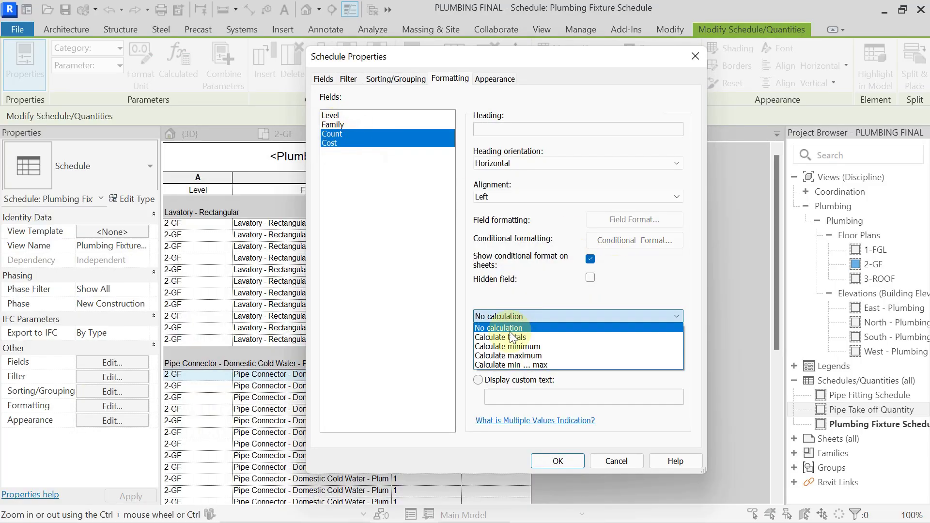
{"action": "left_click", "coordinate": [521, 337]}
{"action": "left_click", "coordinate": [557, 460]}
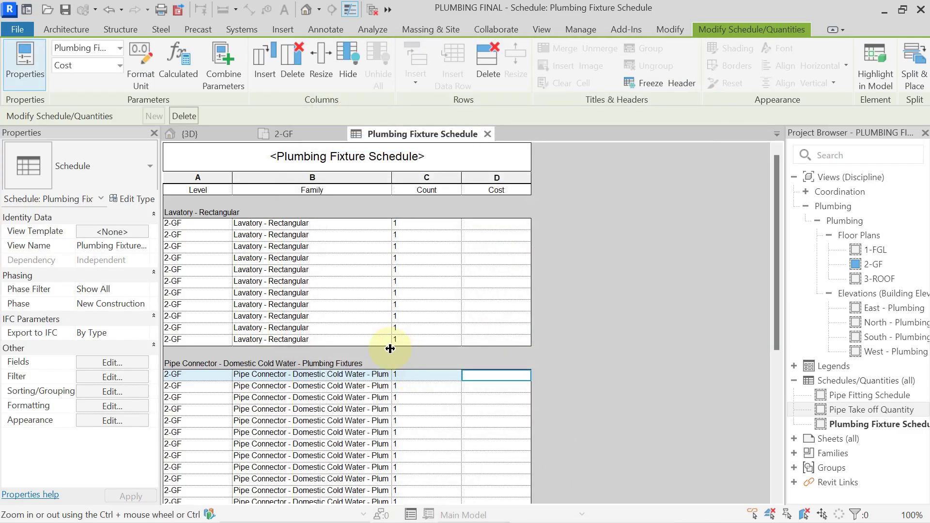
{"action": "scroll", "coordinate": [397, 353], "scroll_direction": "down", "scroll_amount": 2}
{"action": "scroll", "coordinate": [388, 347], "scroll_direction": "up", "scroll_amount": 2}
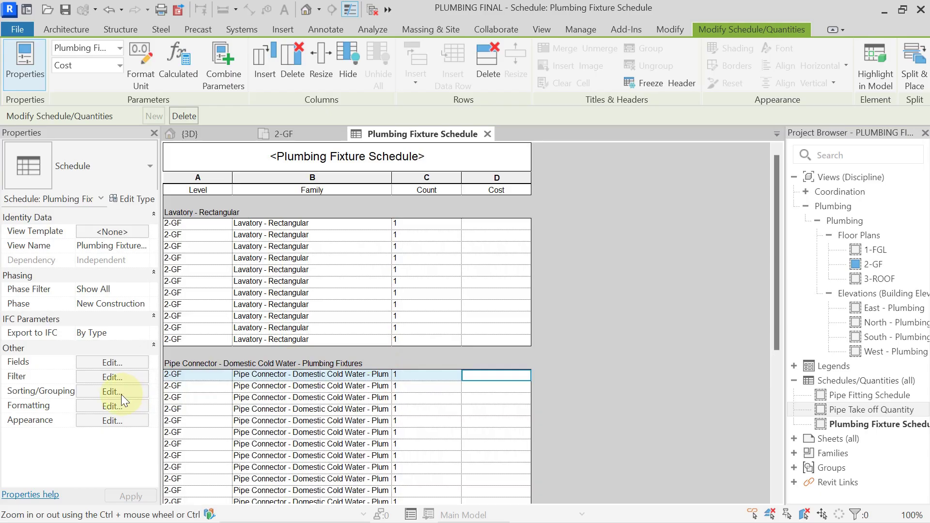
Step: Reopen the fixture schedule's formatting, apply Calculate totals to Count and Cost again, and recheck the groups
{"action": "left_click", "coordinate": [116, 406]}
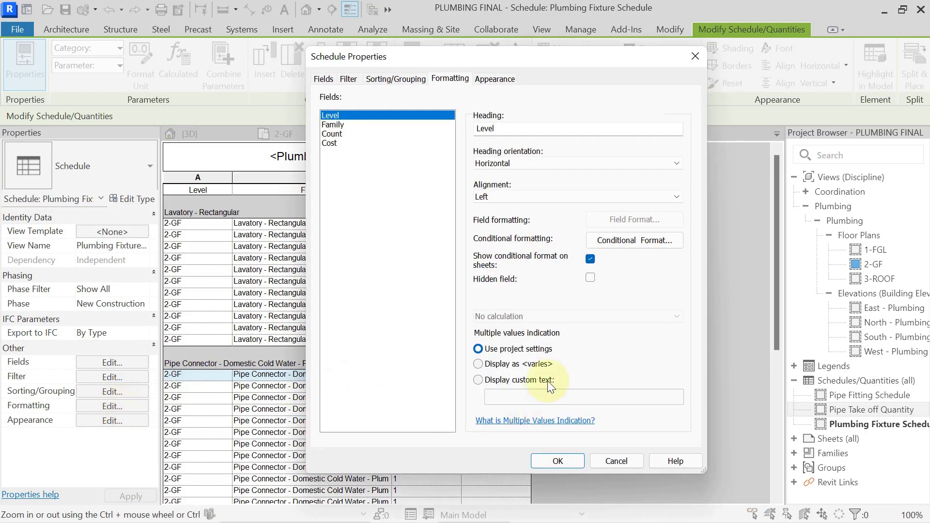
{"action": "left_click", "coordinate": [333, 125]}
{"action": "left_click", "coordinate": [332, 134]}
{"action": "left_click", "coordinate": [333, 145], "text": "shift"}
{"action": "left_click", "coordinate": [583, 316]}
{"action": "left_click", "coordinate": [530, 334]}
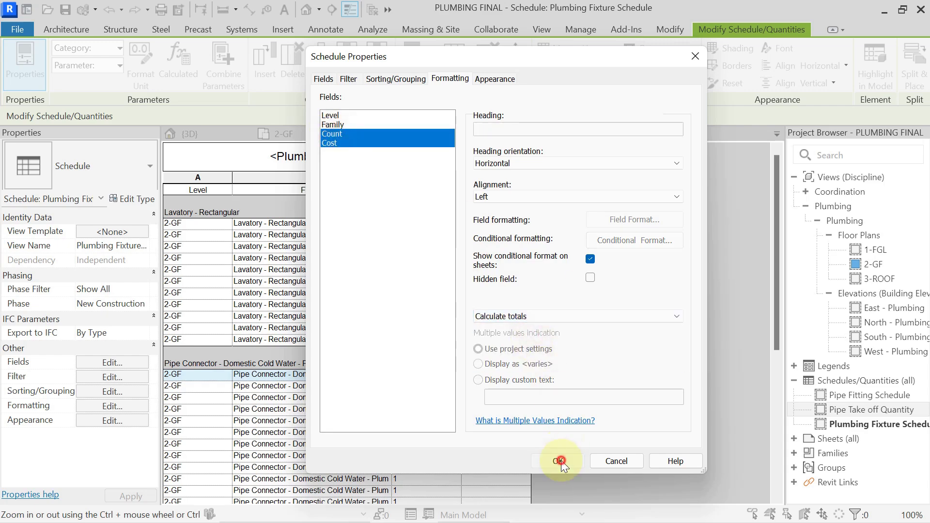
{"action": "left_click", "coordinate": [559, 457]}
{"action": "scroll", "coordinate": [373, 344], "scroll_direction": "down", "scroll_amount": 3}
{"action": "scroll", "coordinate": [390, 333], "scroll_direction": "up", "scroll_amount": 3}
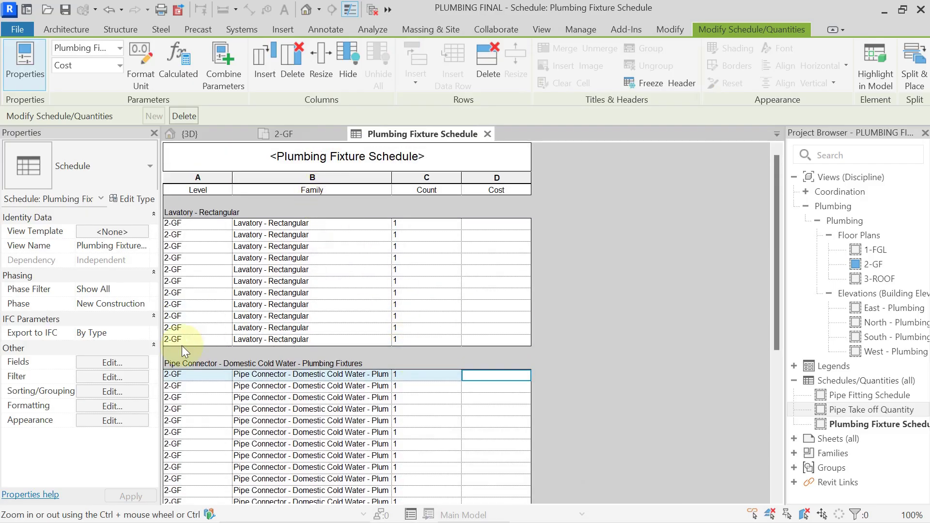
Step: Add a Totals only footer to each Family group of the fixture schedule, and check the resulting group totals
{"action": "left_click", "coordinate": [110, 391]}
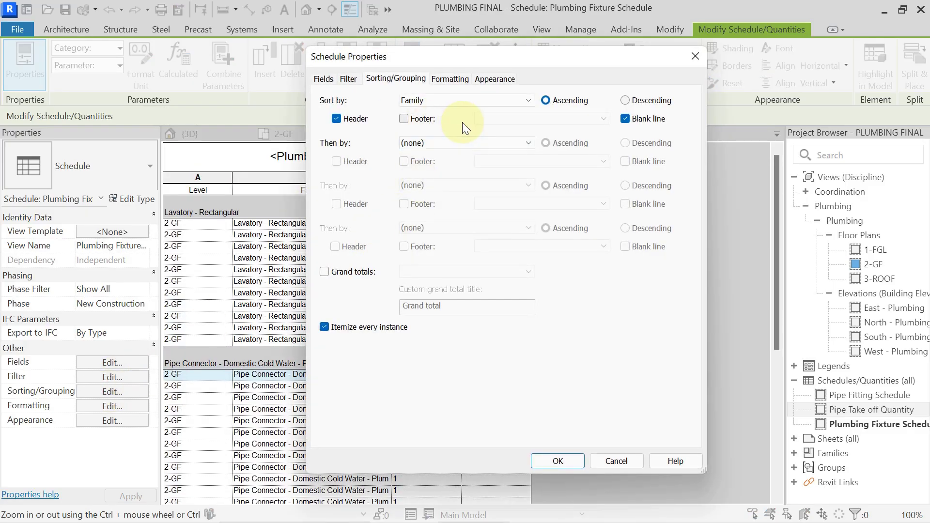
{"action": "left_click", "coordinate": [405, 119]}
{"action": "left_click", "coordinate": [508, 120]}
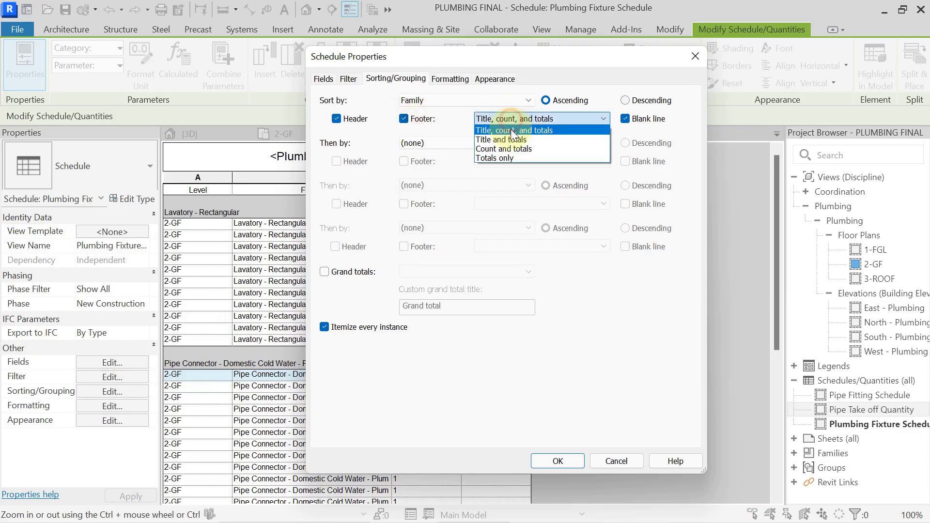
{"action": "left_click", "coordinate": [509, 161]}
{"action": "left_click", "coordinate": [562, 458]}
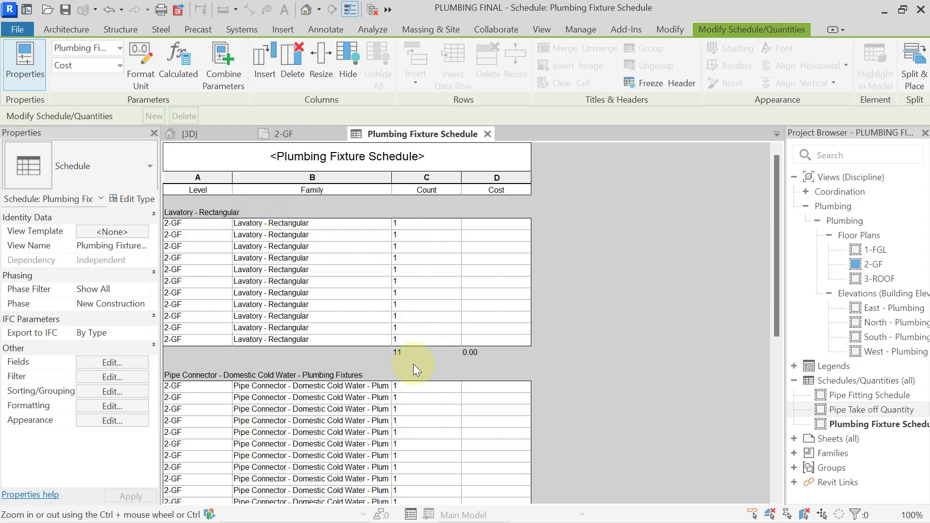
{"action": "scroll", "coordinate": [417, 349], "scroll_direction": "down", "scroll_amount": 1}
{"action": "scroll", "coordinate": [430, 333], "scroll_direction": "up", "scroll_amount": 1}
{"action": "scroll", "coordinate": [512, 330], "scroll_direction": "down", "scroll_amount": 1}
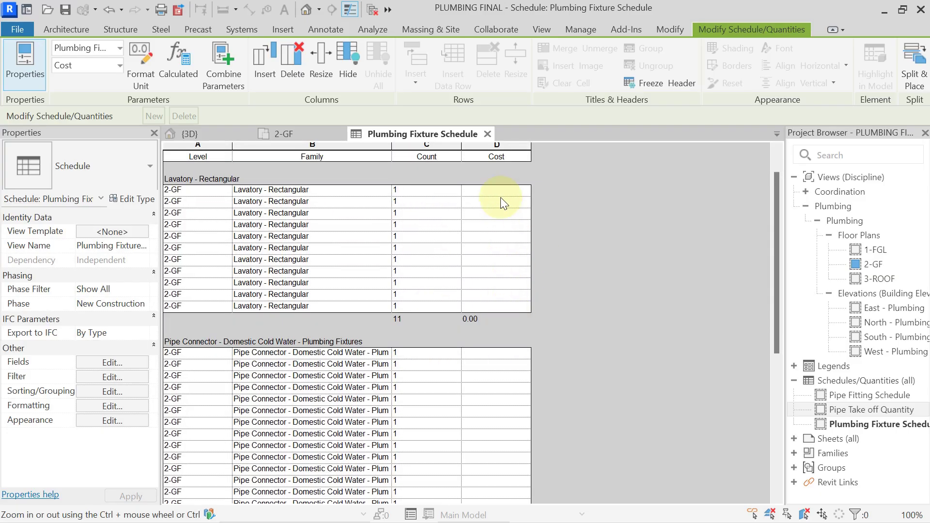
Step: Widen the Family column to fit the full pipe connector names, and review the totals of every fixture group
{"action": "left_click", "coordinate": [496, 190]}
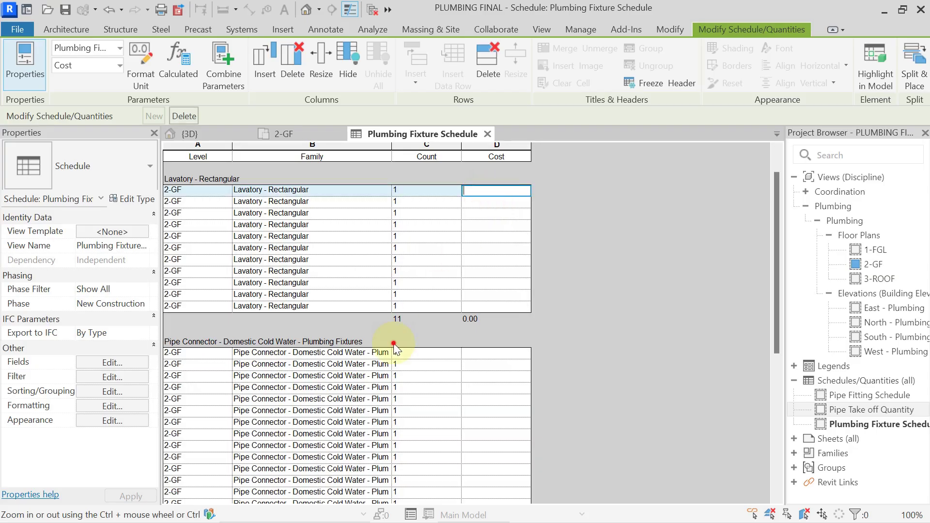
{"action": "scroll", "coordinate": [218, 378], "scroll_direction": "down", "scroll_amount": 1}
{"action": "scroll", "coordinate": [215, 350], "scroll_direction": "down", "scroll_amount": 1}
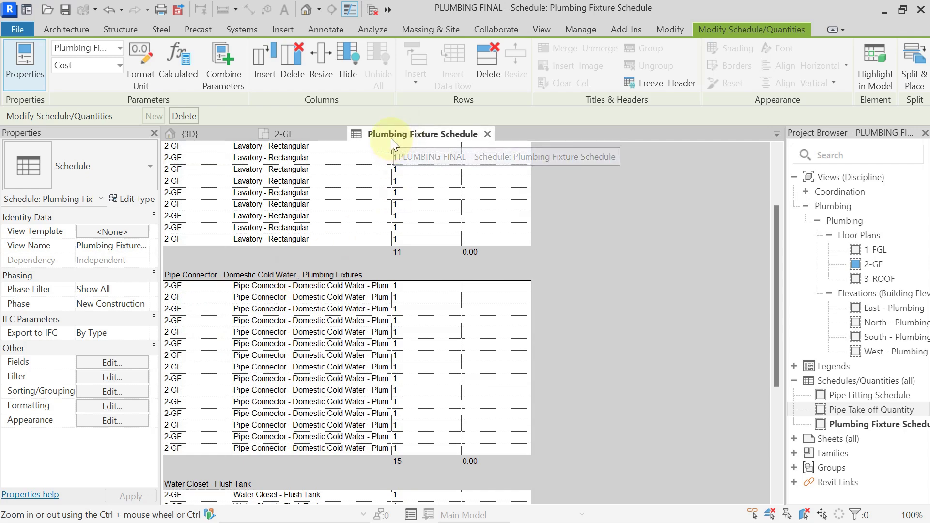
{"action": "scroll", "coordinate": [377, 194], "scroll_direction": "up", "scroll_amount": 3}
{"action": "left_click_drag", "start_coordinate": [390, 180], "coordinate": [442, 187]}
{"action": "scroll", "coordinate": [475, 330], "scroll_direction": "down", "scroll_amount": 3}
{"action": "scroll", "coordinate": [455, 418], "scroll_direction": "down", "scroll_amount": 4}
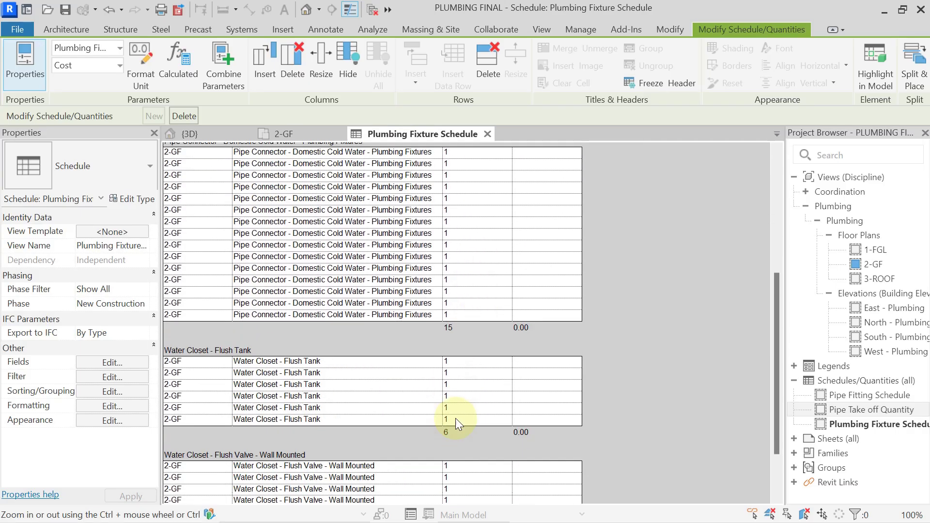
{"action": "scroll", "coordinate": [453, 401], "scroll_direction": "down", "scroll_amount": 1}
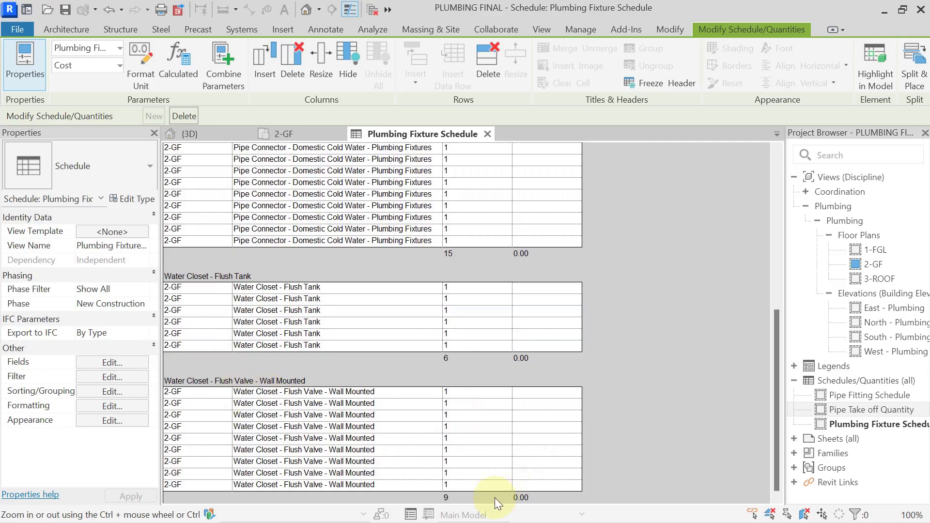
{"action": "scroll", "coordinate": [458, 495], "scroll_direction": "up", "scroll_amount": 8}
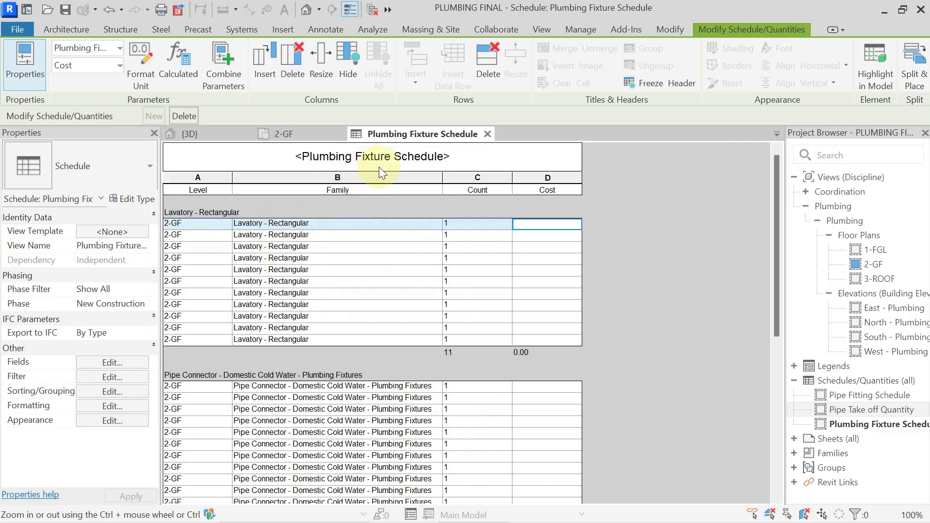
Step: Close the plumbing fixture schedule, return to the 2-GF floor plan and clear the selection there
{"action": "left_click", "coordinate": [487, 135]}
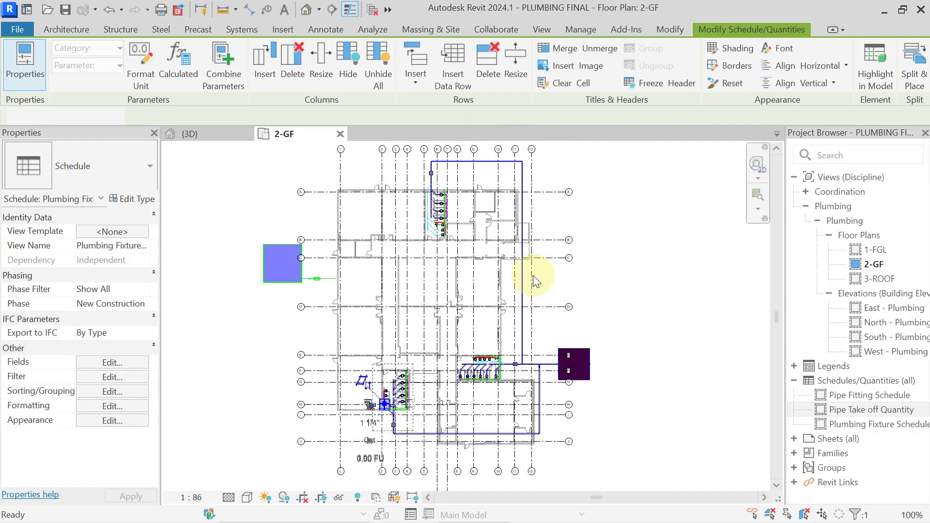
{"action": "middle_click_drag", "start_coordinate": [575, 280], "coordinate": [615, 278]}
{"action": "left_click", "coordinate": [577, 284]}
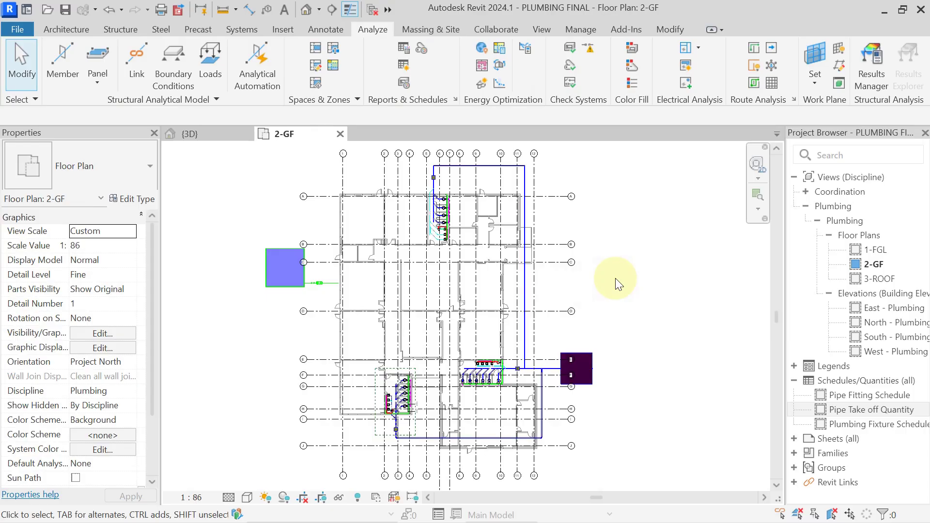
{"action": "middle_click", "coordinate": [625, 293]}
{"action": "scroll", "coordinate": [625, 293], "scroll_direction": "down", "scroll_amount": 2}
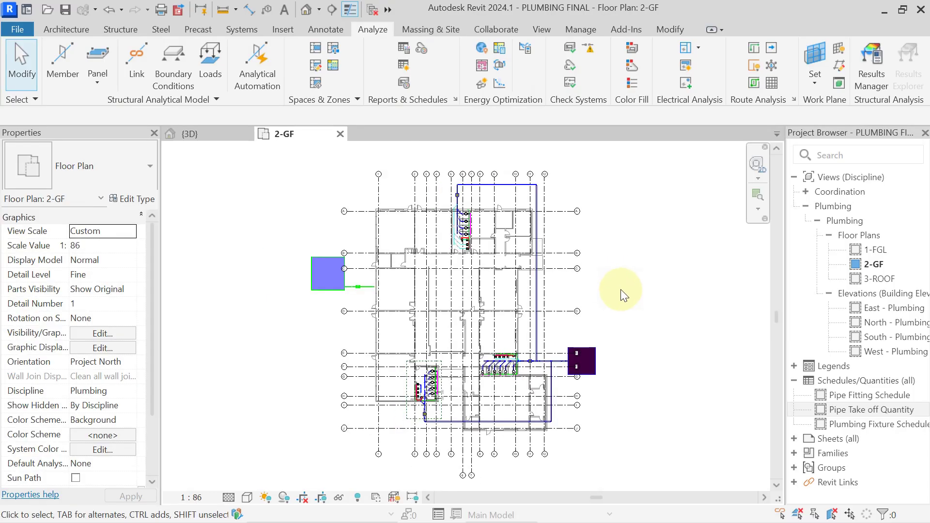
{"action": "middle_click_drag", "start_coordinate": [637, 303], "coordinate": [602, 310]}
{"action": "scroll", "coordinate": [602, 311], "scroll_direction": "up", "scroll_amount": 1}
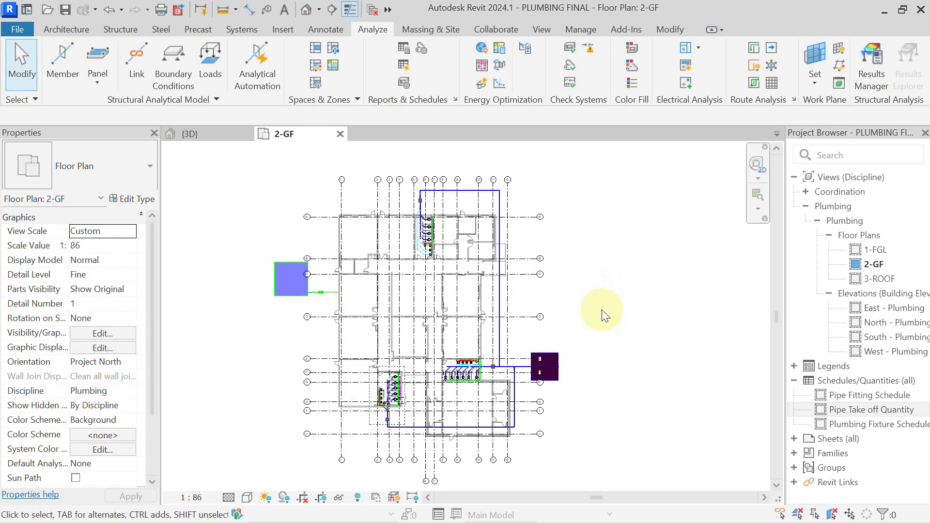